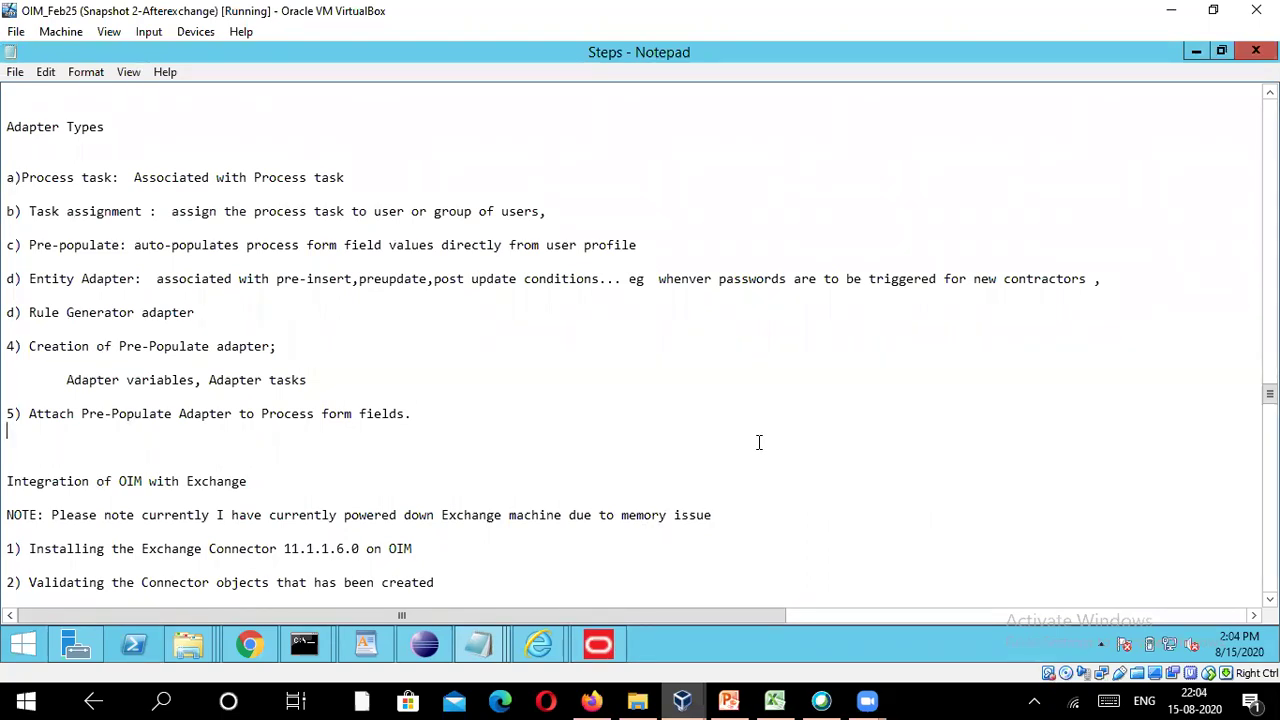
Add '6) Process Definition/Process task' below step 5 in the Steps notes, preceded by a blank line.
scroll(757, 443, "up", 3)
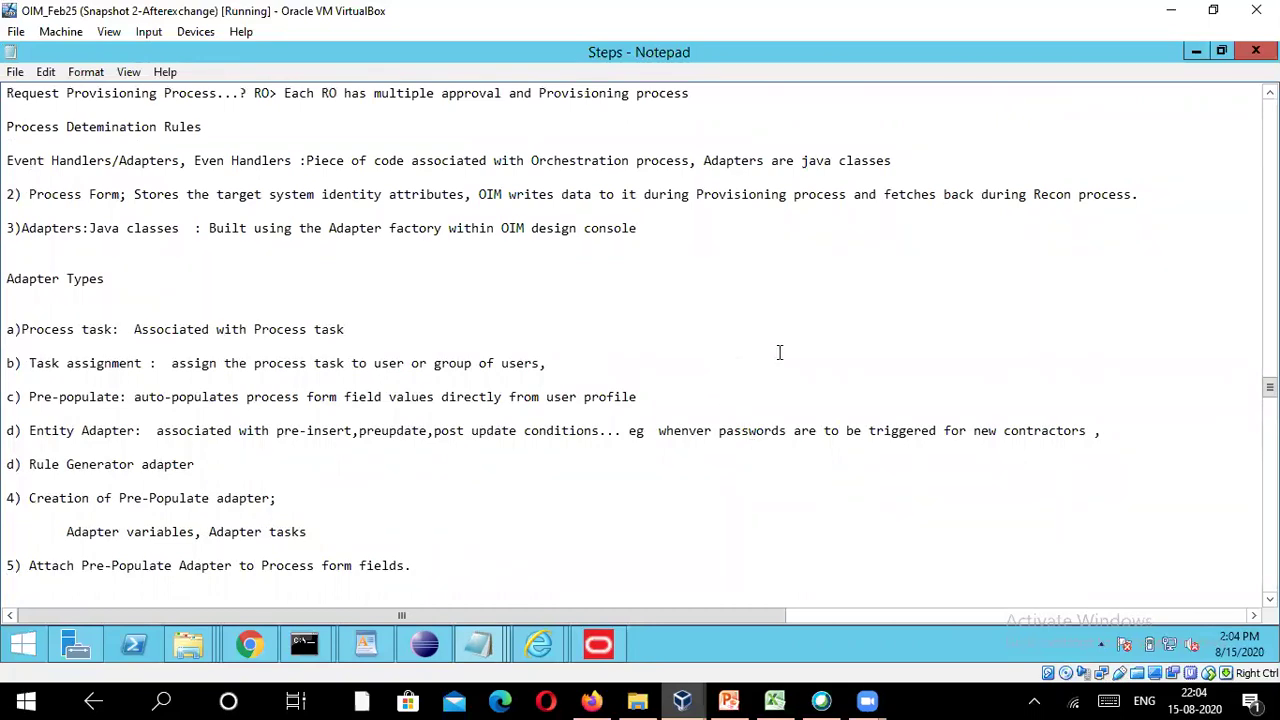
scroll(777, 360, "down", 1)
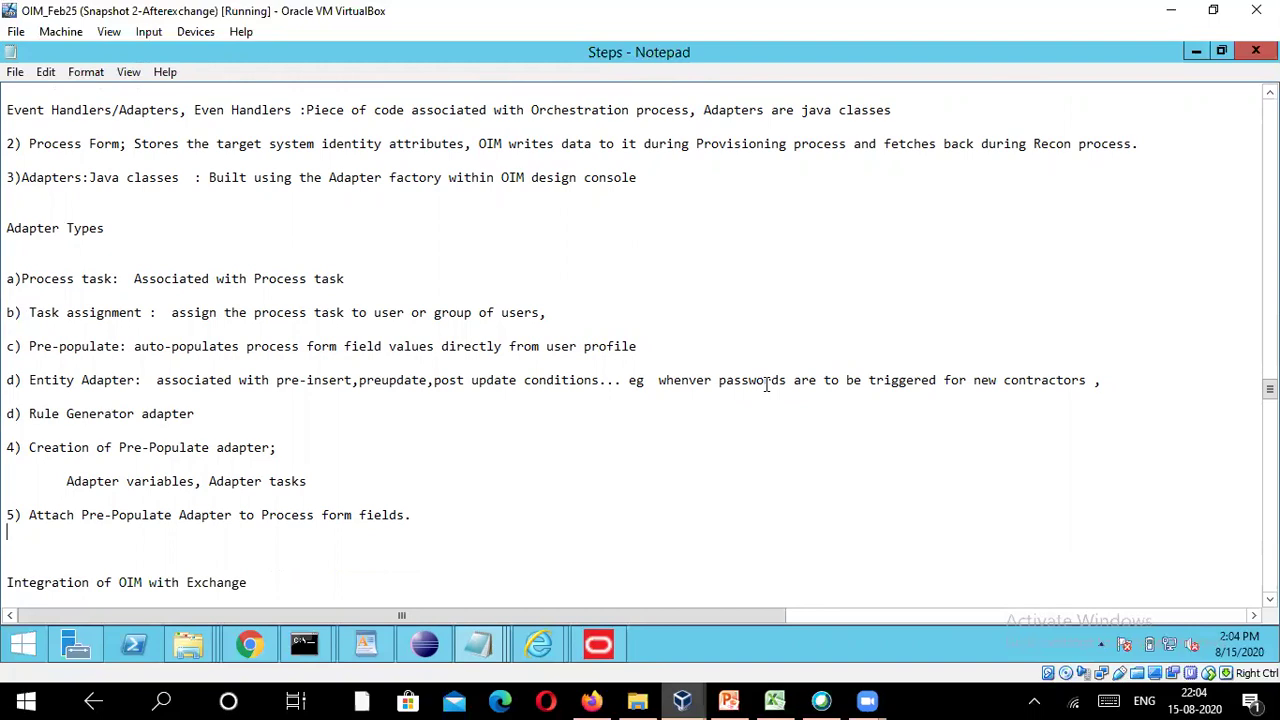
key("ctrl+z")
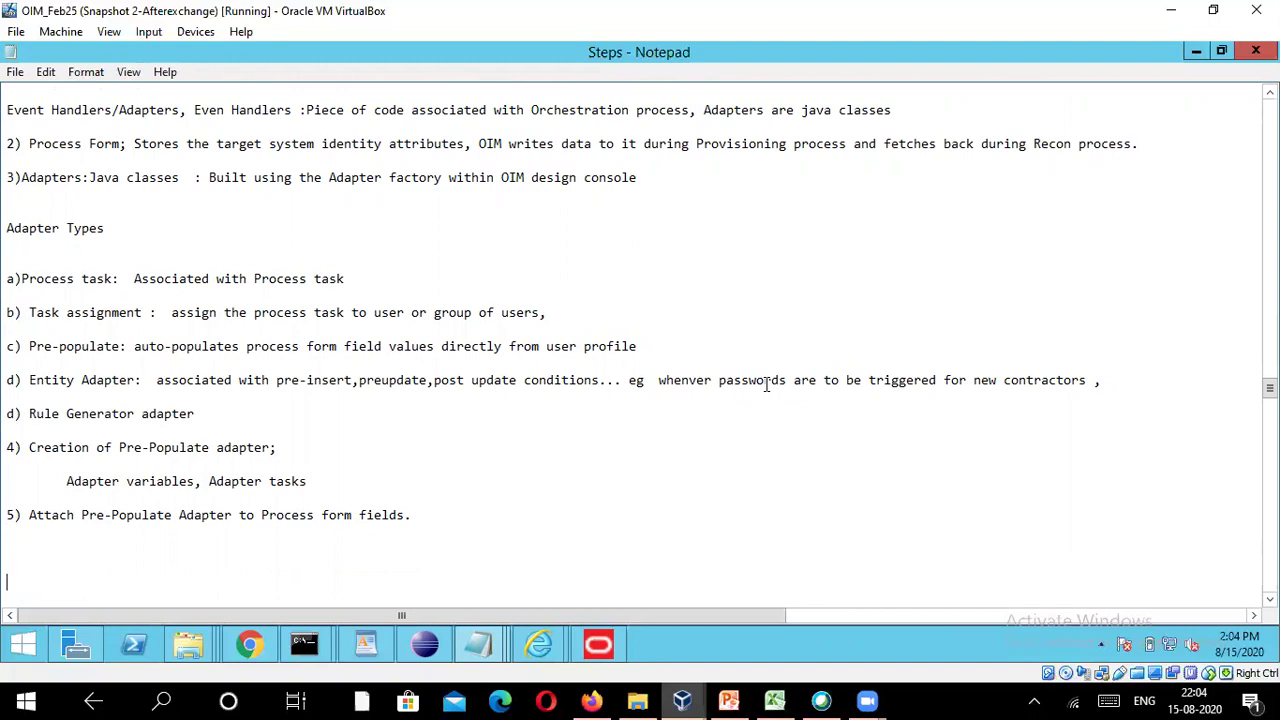
key("Return")
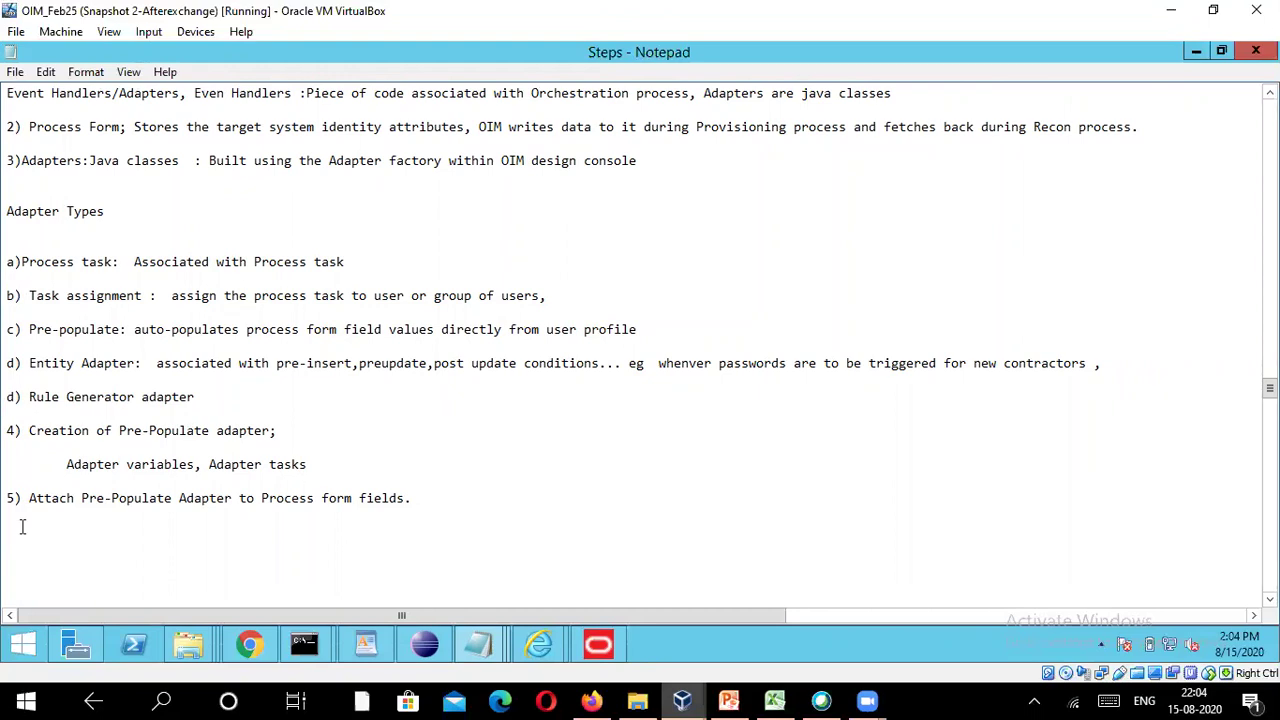
type("(")
key("BackSpace")
key("BackSpace")
type("6)")
key("BackSpace")
key("BackSpace")
type("6)")
key("BackSpace")
key("BackSpace")
type("6) Process D")
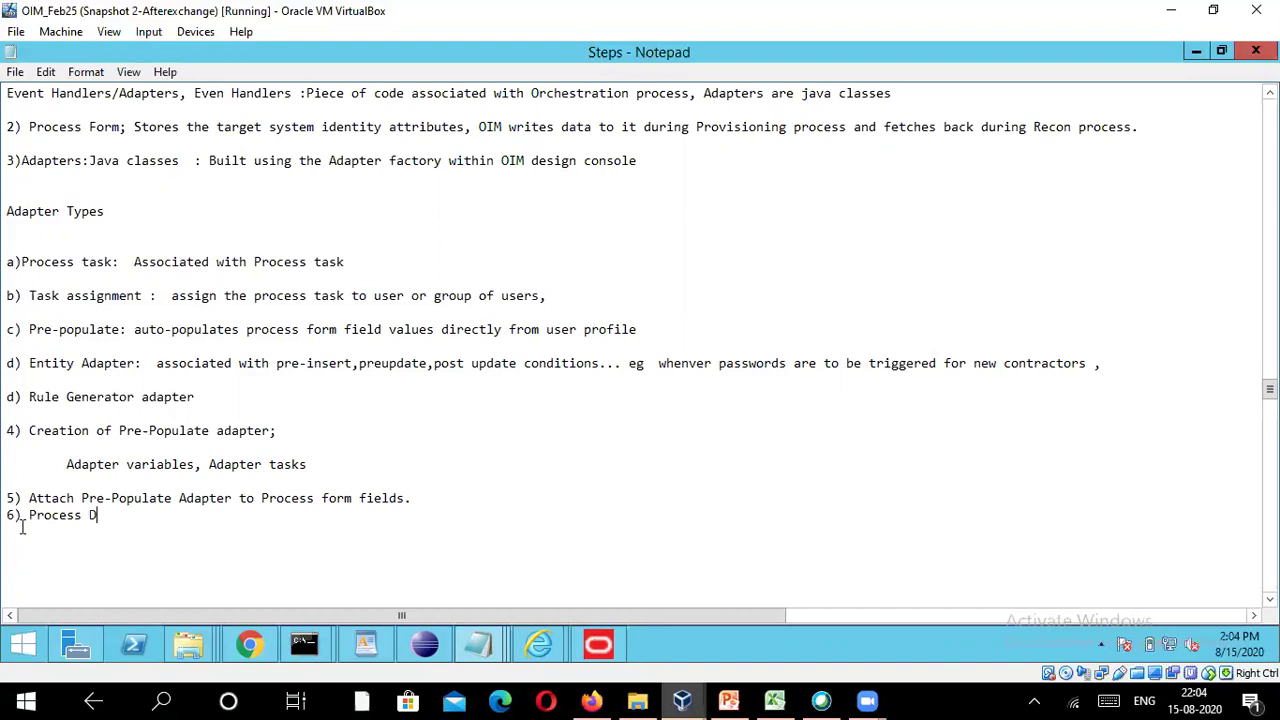
type("efinition/Process t")
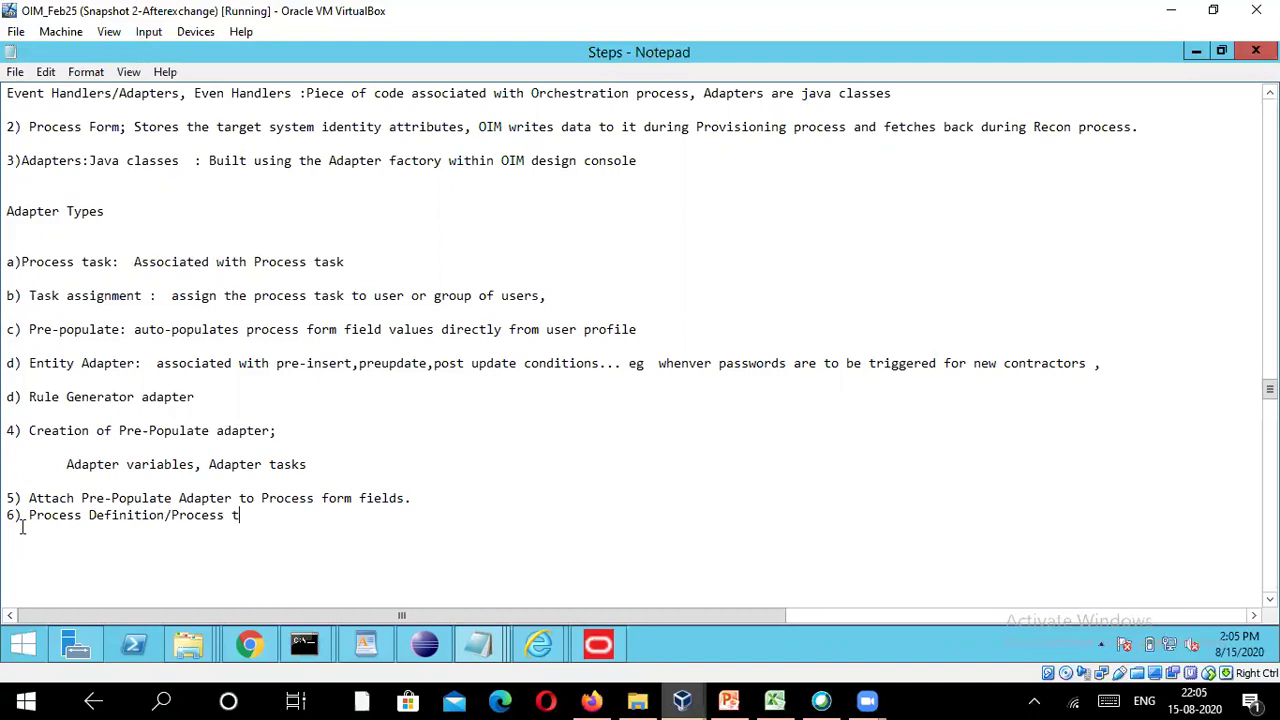
type("ask")
key("Home")
key("Return")
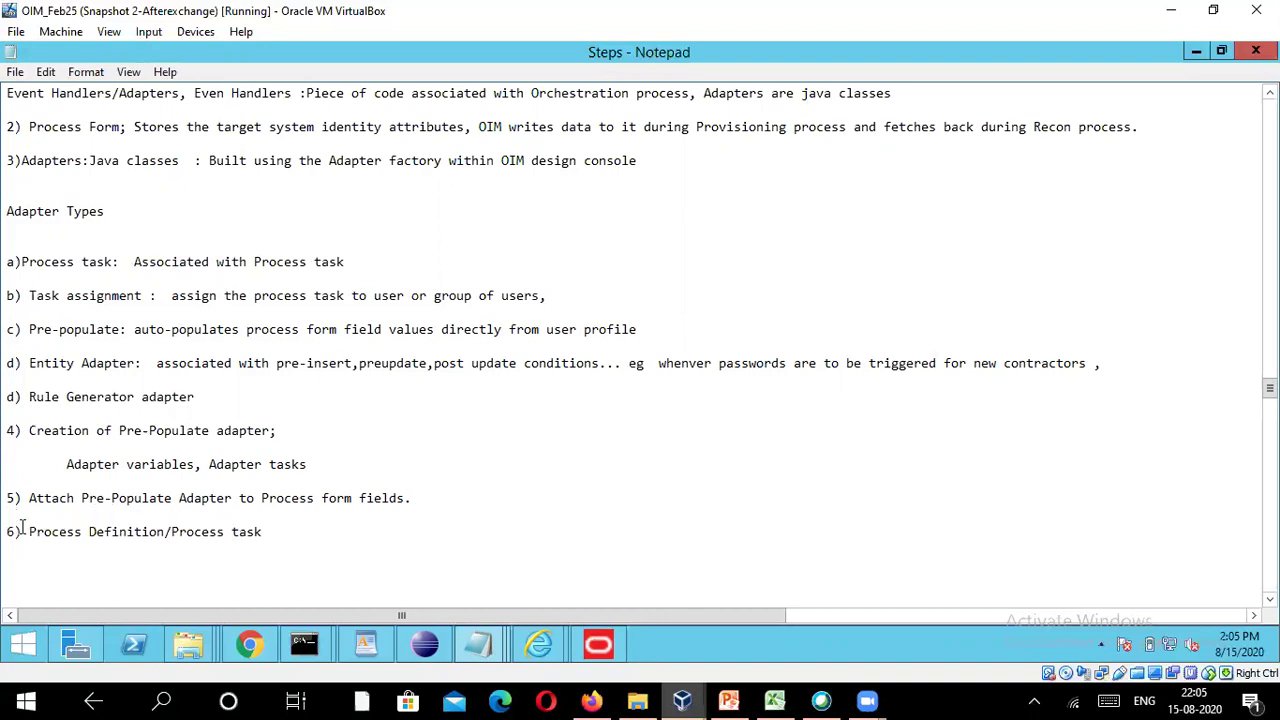
left_click(315, 540)
Bring up Identity System Administration and switch to the Identity Self Service tab with the test user's accounts.
mouse_move(555, 641)
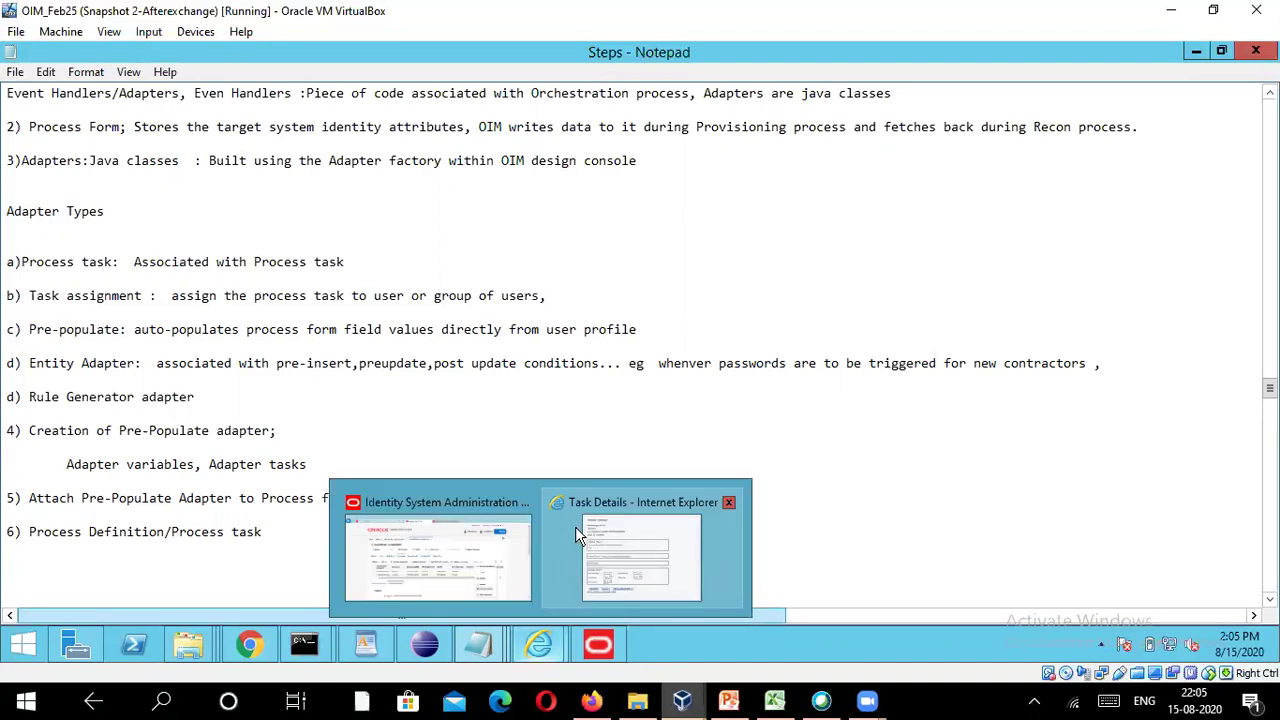
left_click(429, 495)
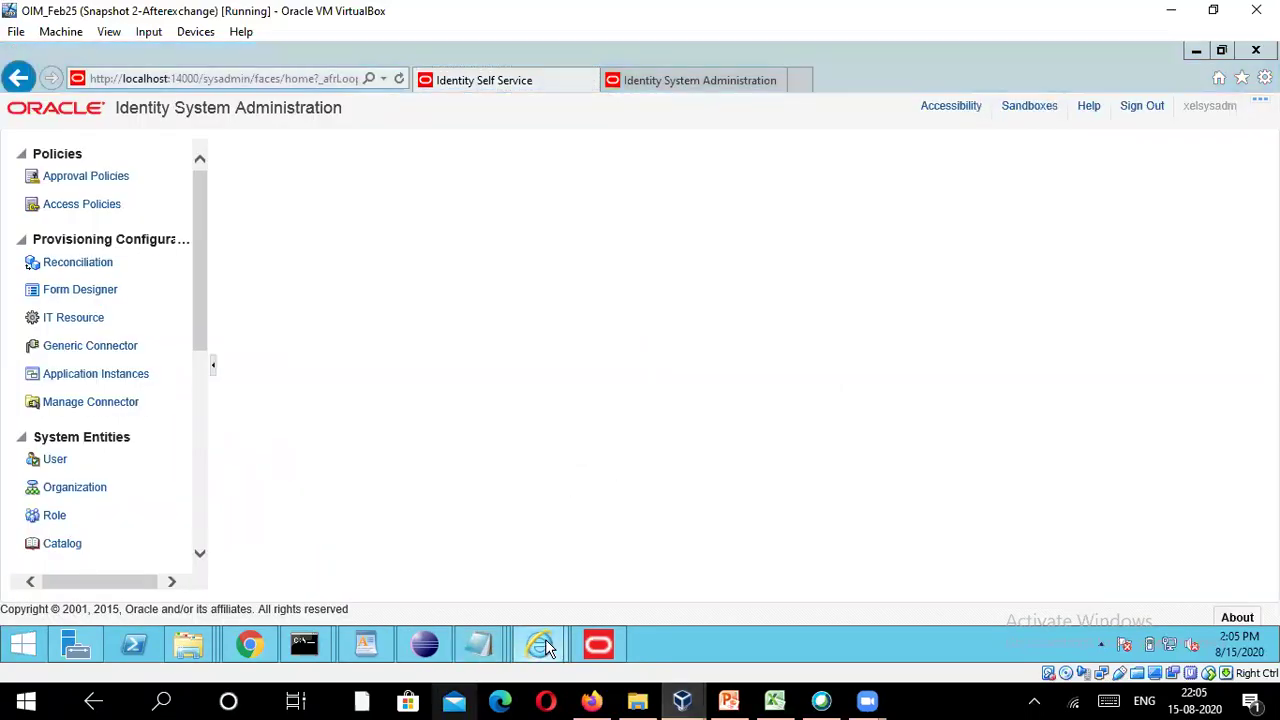
mouse_move(545, 647)
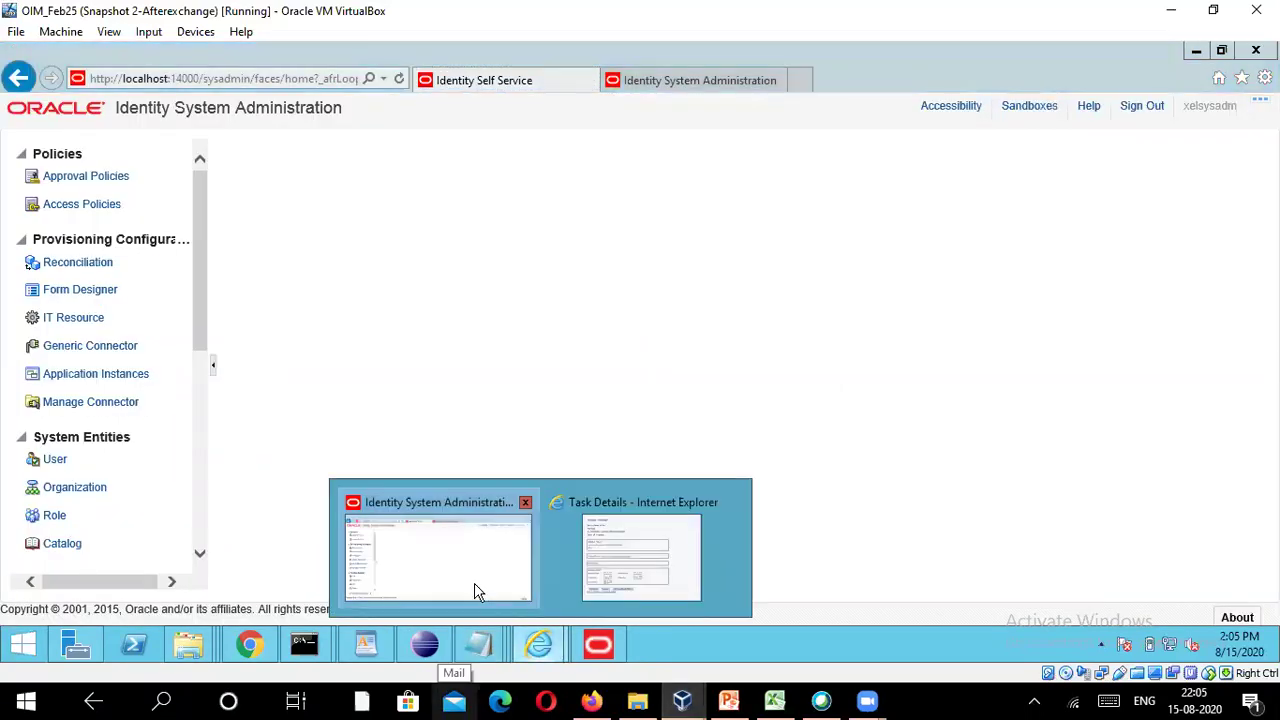
left_click(628, 565)
mouse_move(538, 645)
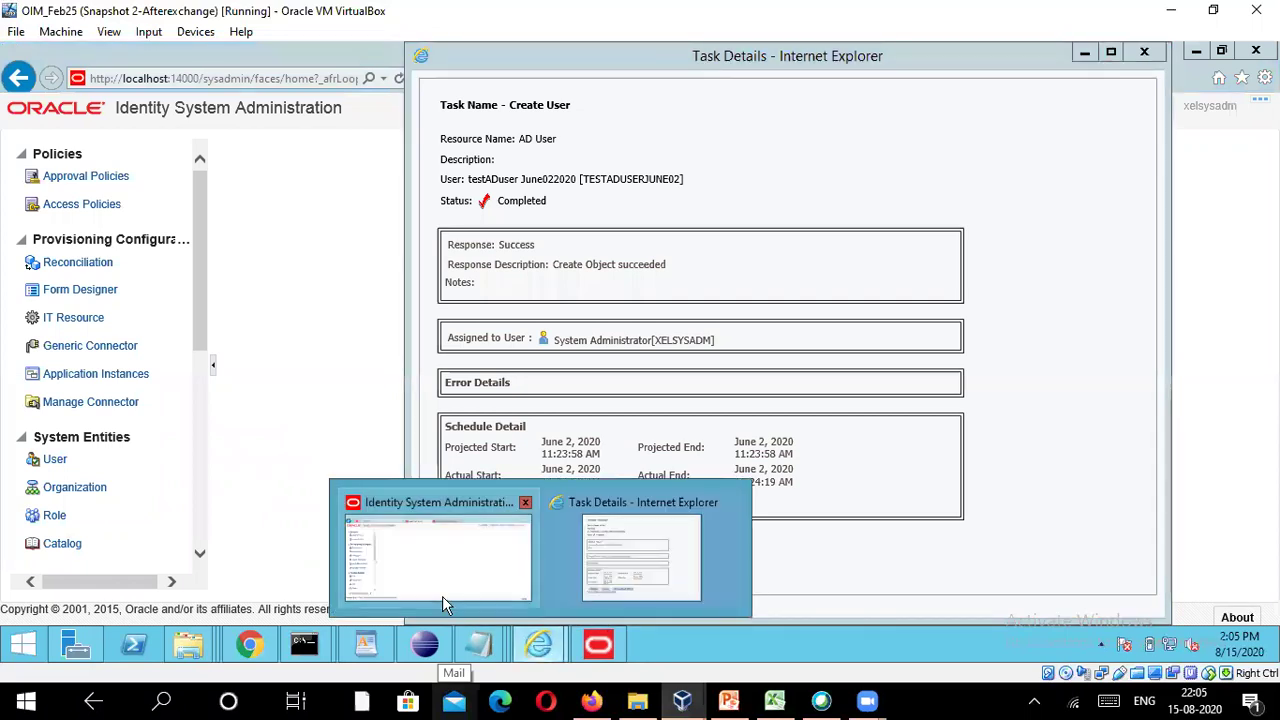
left_click(393, 583)
left_click(490, 84)
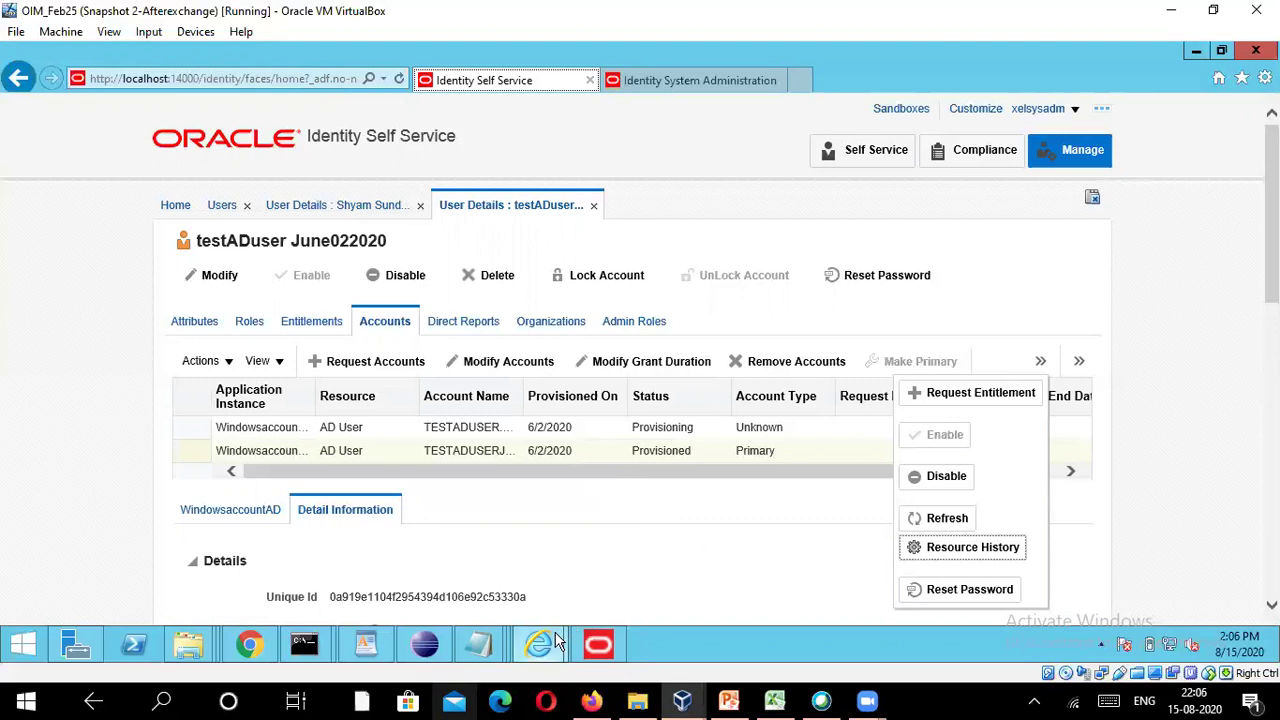
Review the Create User task details window, then minimize it.
mouse_move(558, 643)
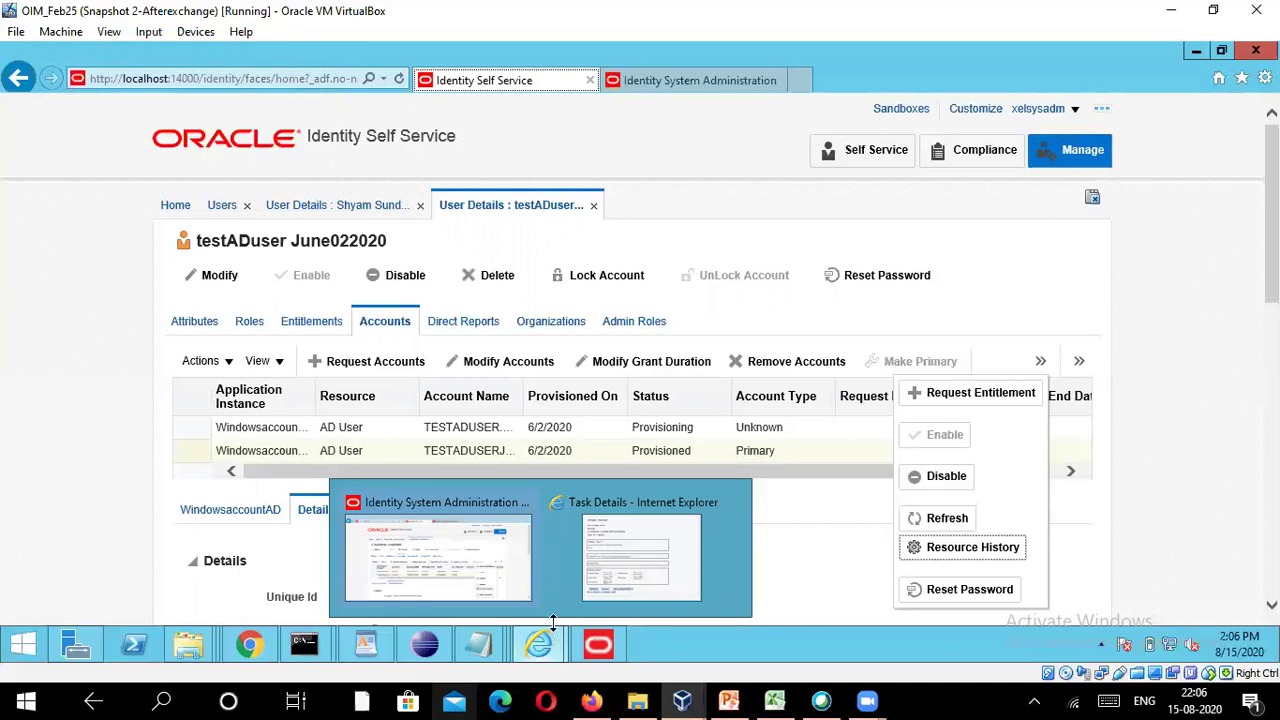
left_click(638, 548)
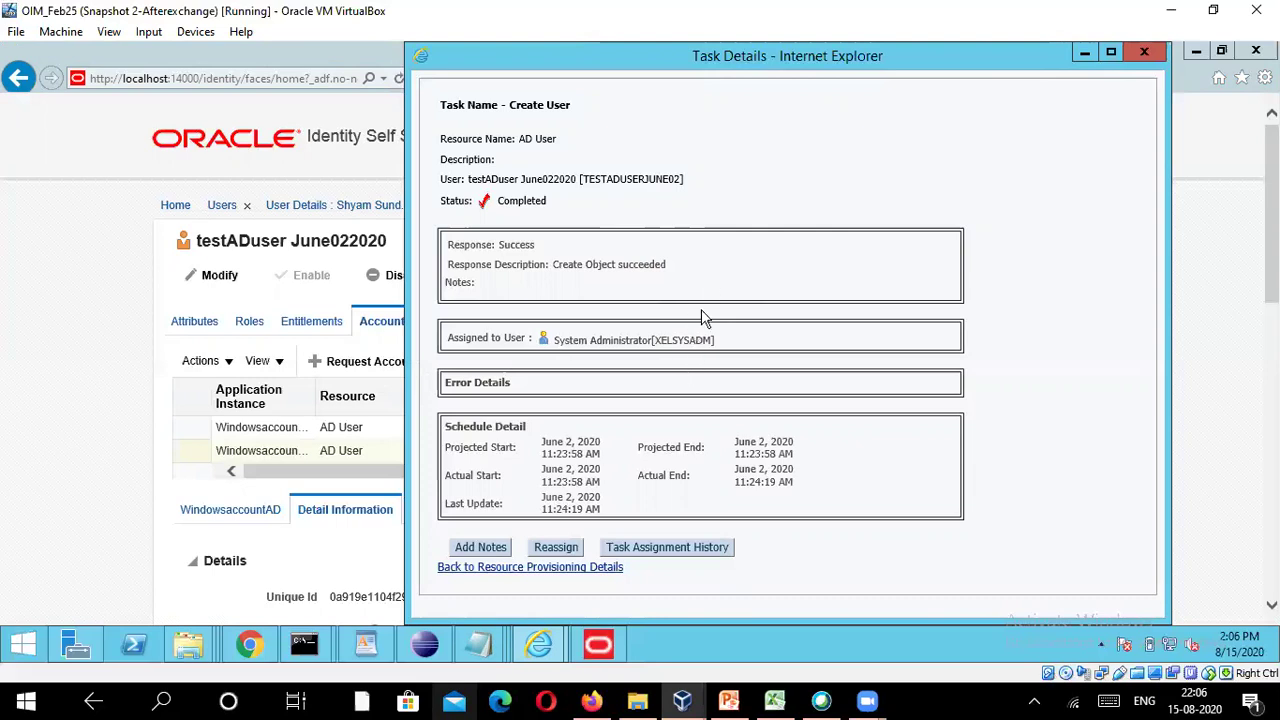
left_click(1085, 53)
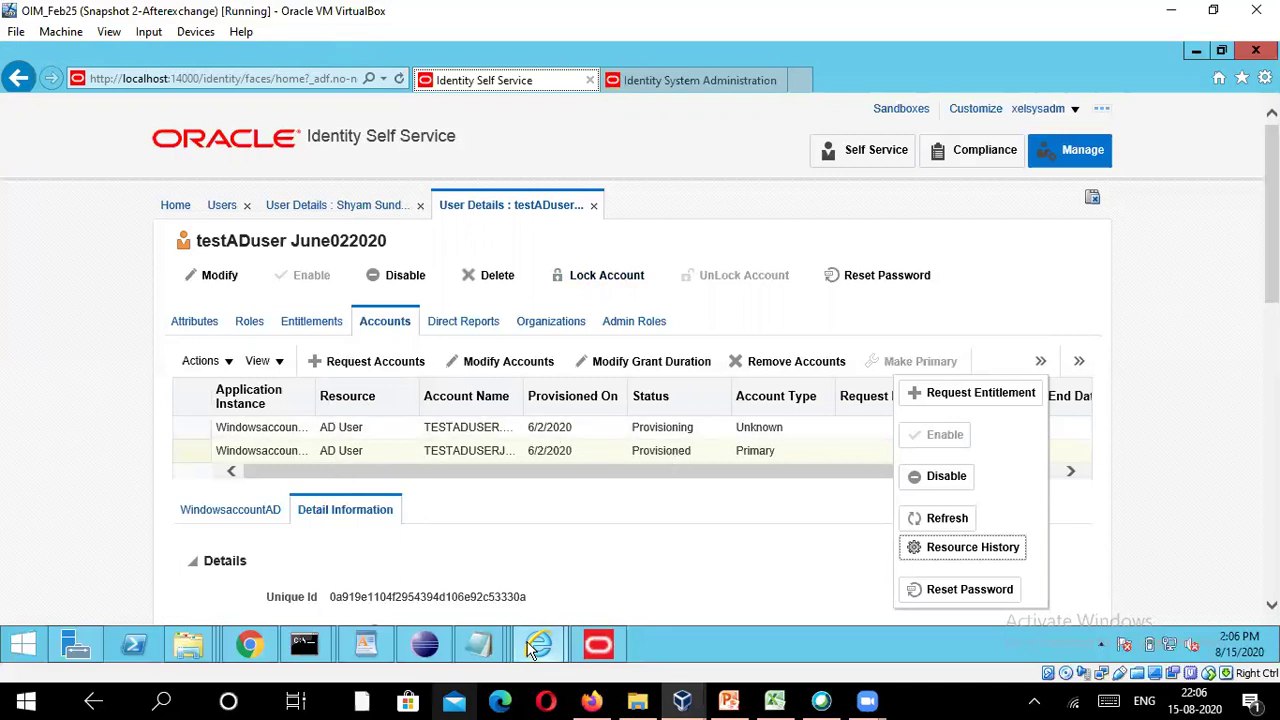
Select the provisioned AD User account row and show its extra » account actions.
left_click(238, 456)
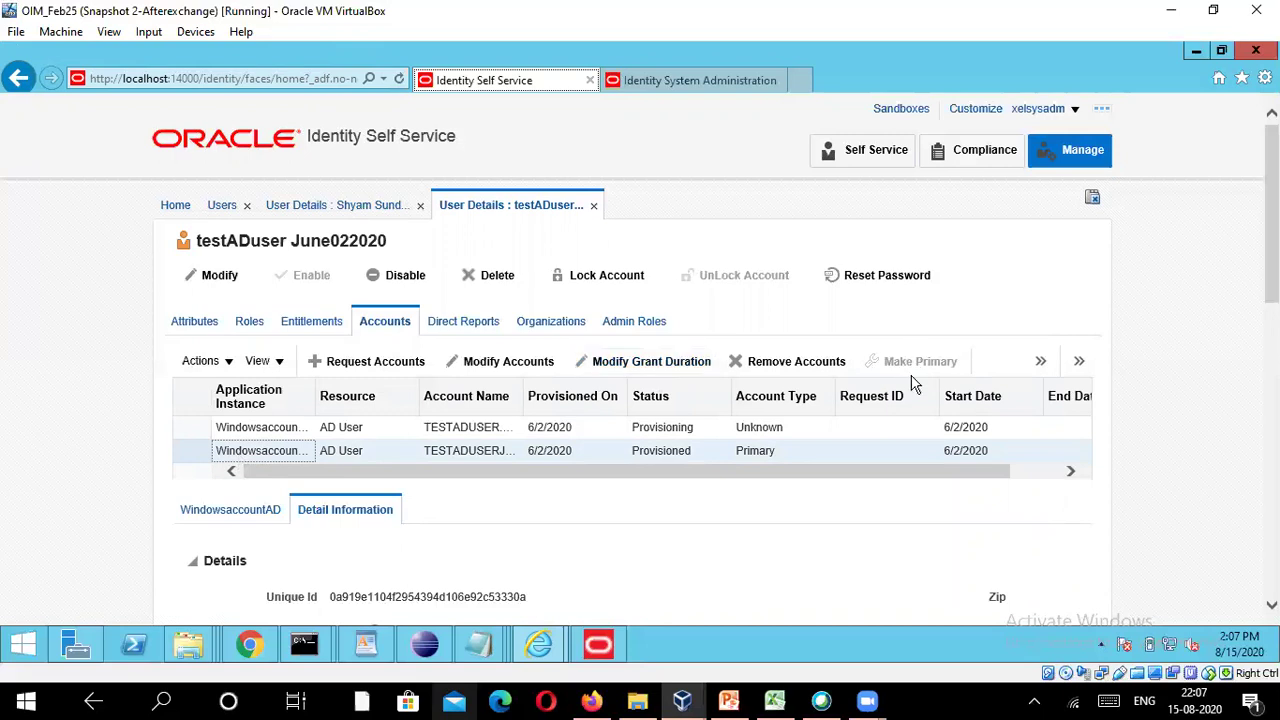
left_click(1038, 366)
left_click(1038, 366)
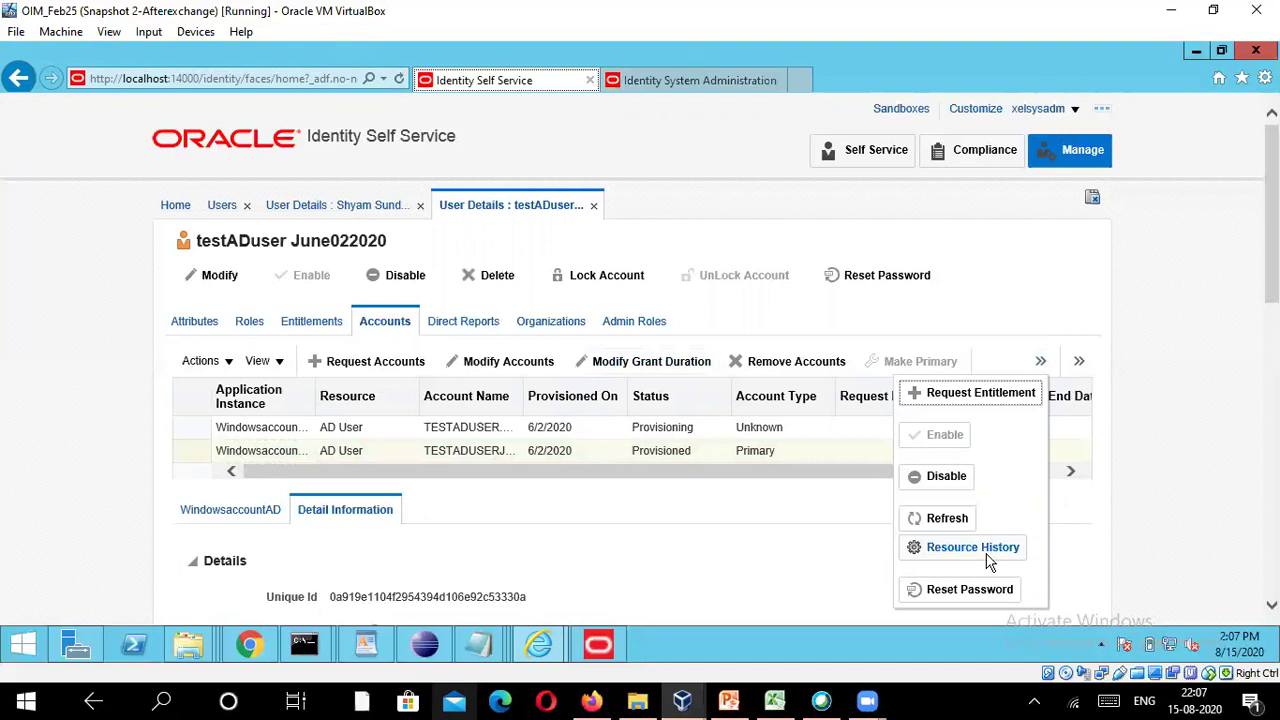
Bring the task details window back and close it.
mouse_move(547, 631)
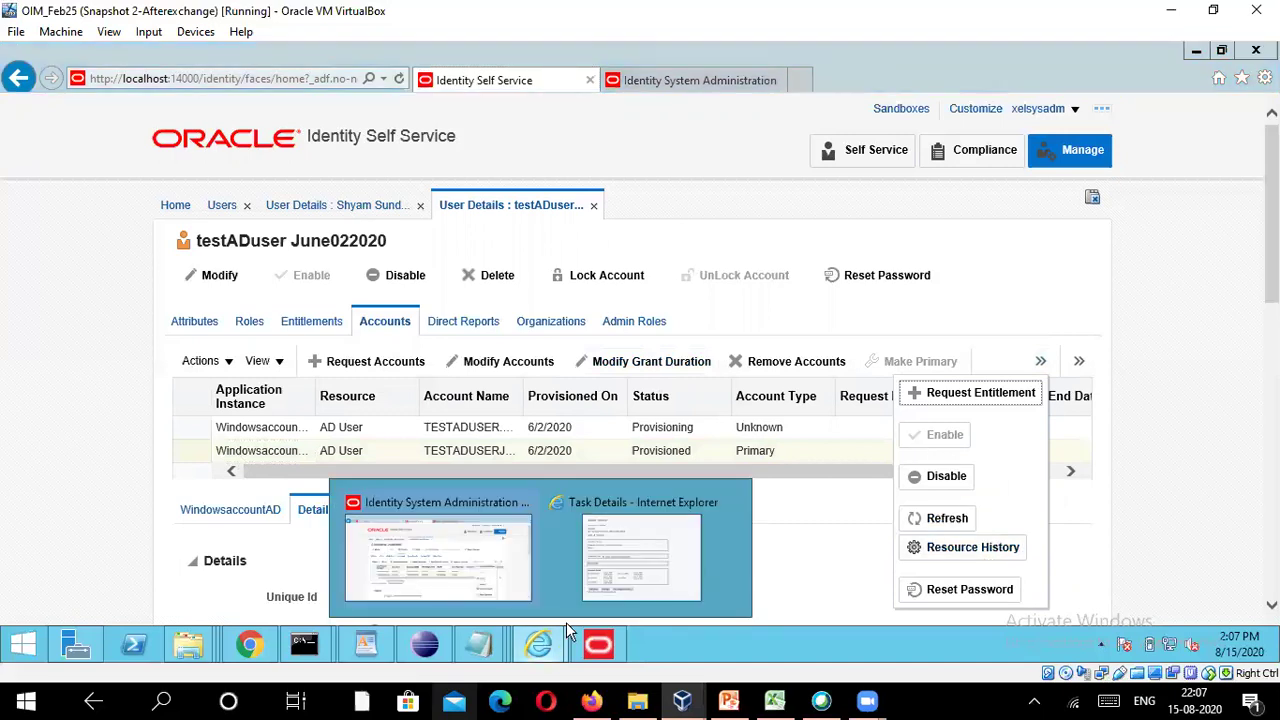
left_click(650, 578)
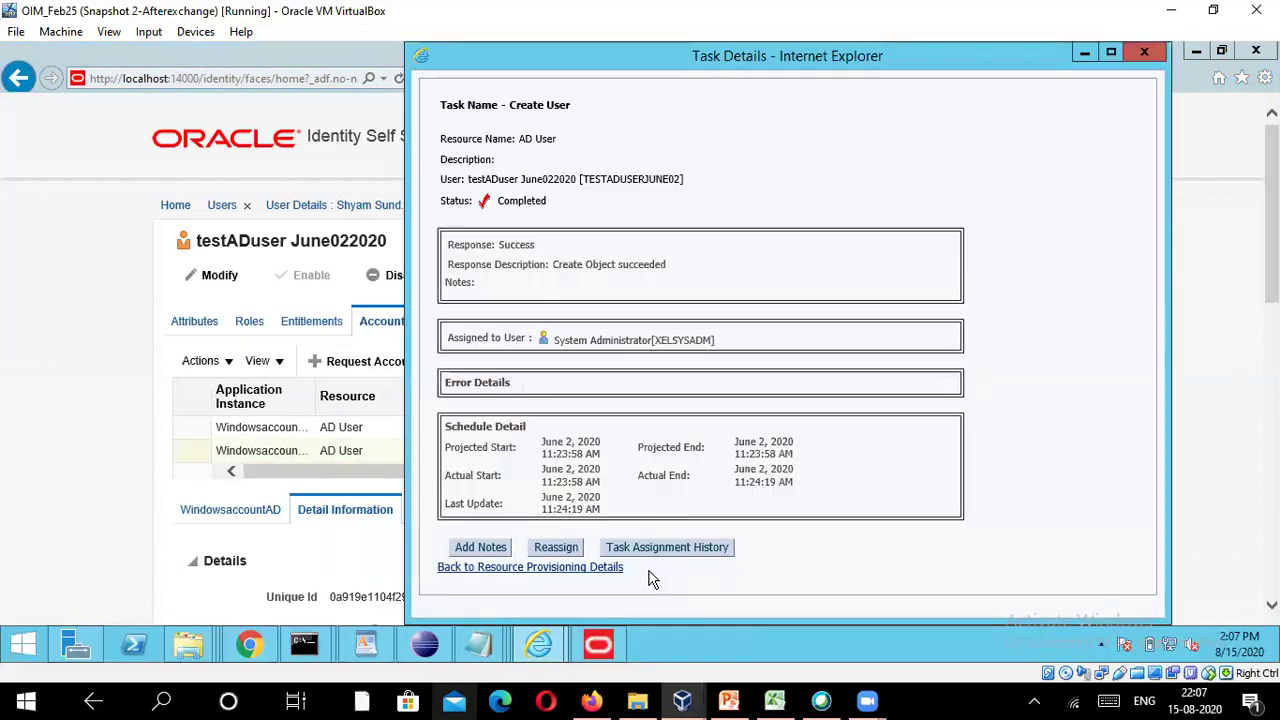
left_click(1153, 51)
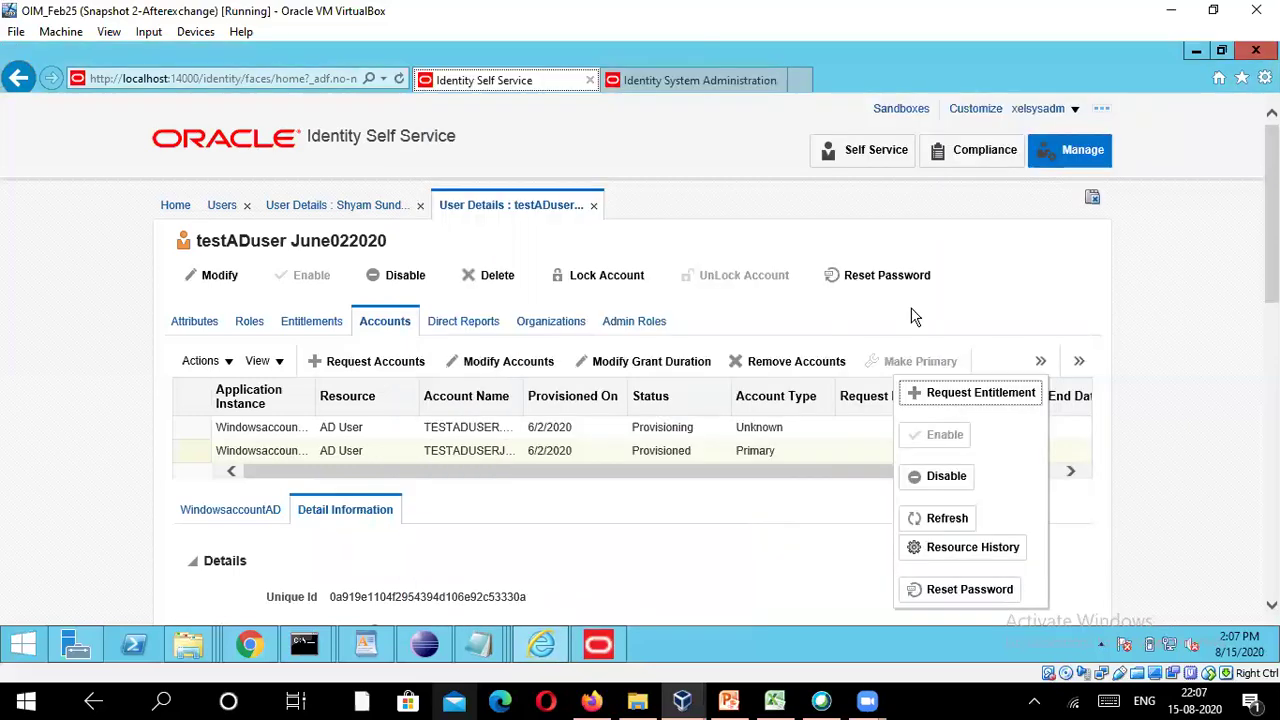
Open Resource History for the AD User account, showing System Validation and Create User Completed.
left_click(948, 549)
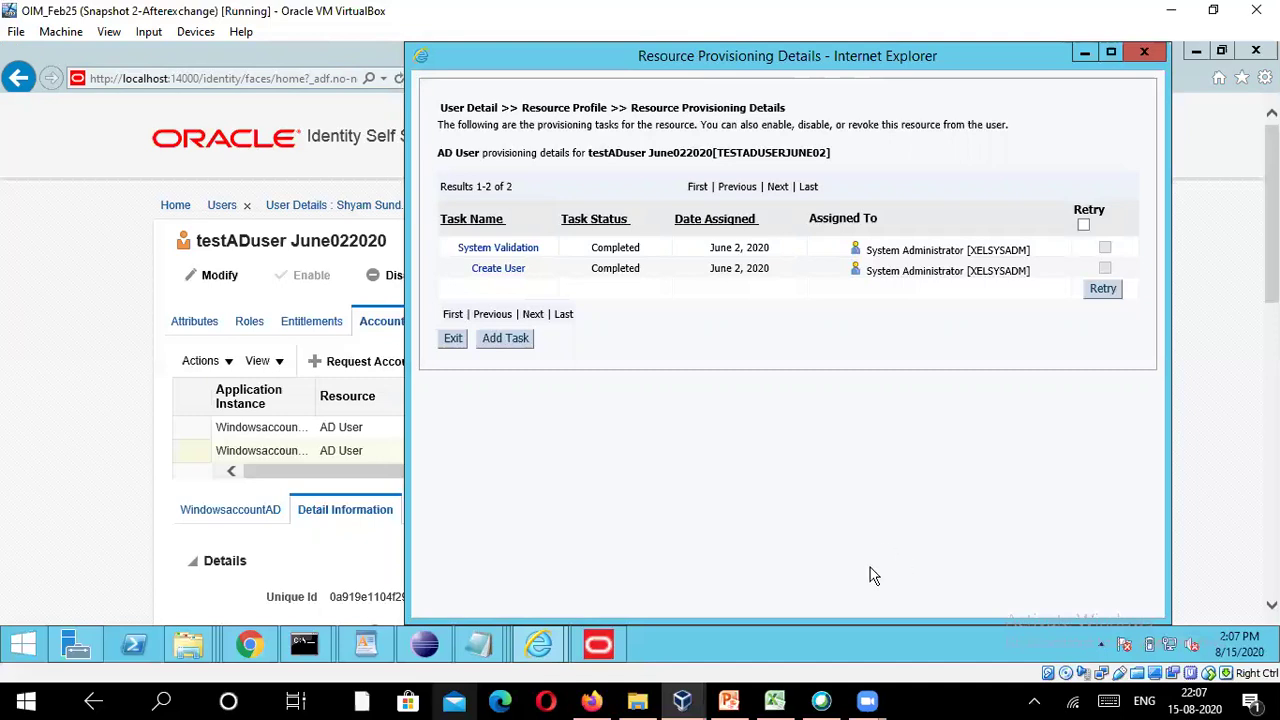
Check the Steps notes, then return to the Design Console's empty Process Definition form.
mouse_move(487, 641)
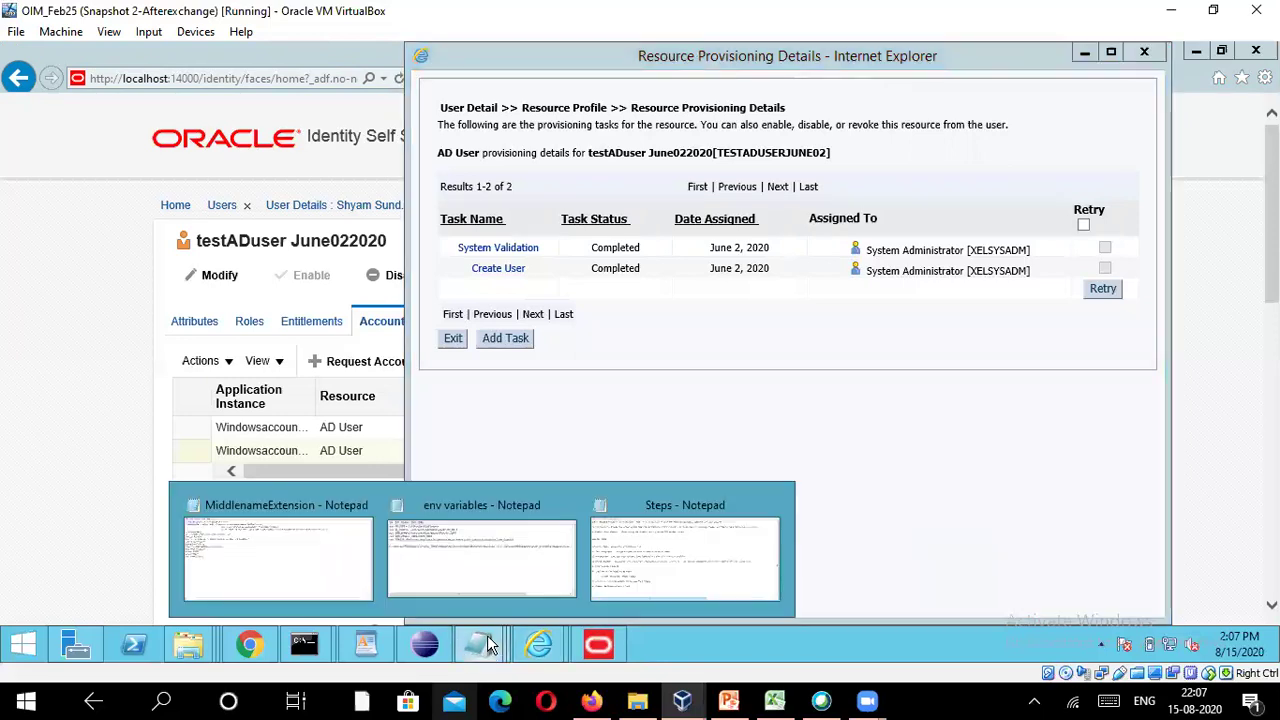
left_click(638, 575)
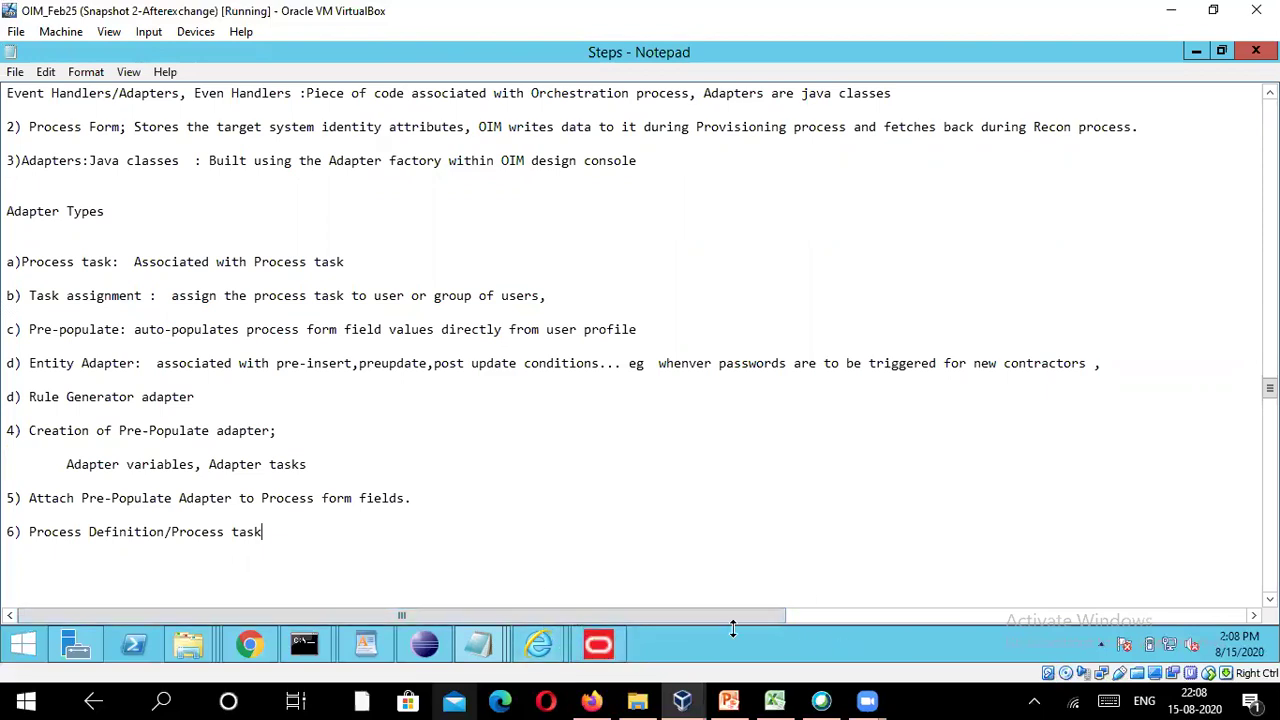
left_click(596, 648)
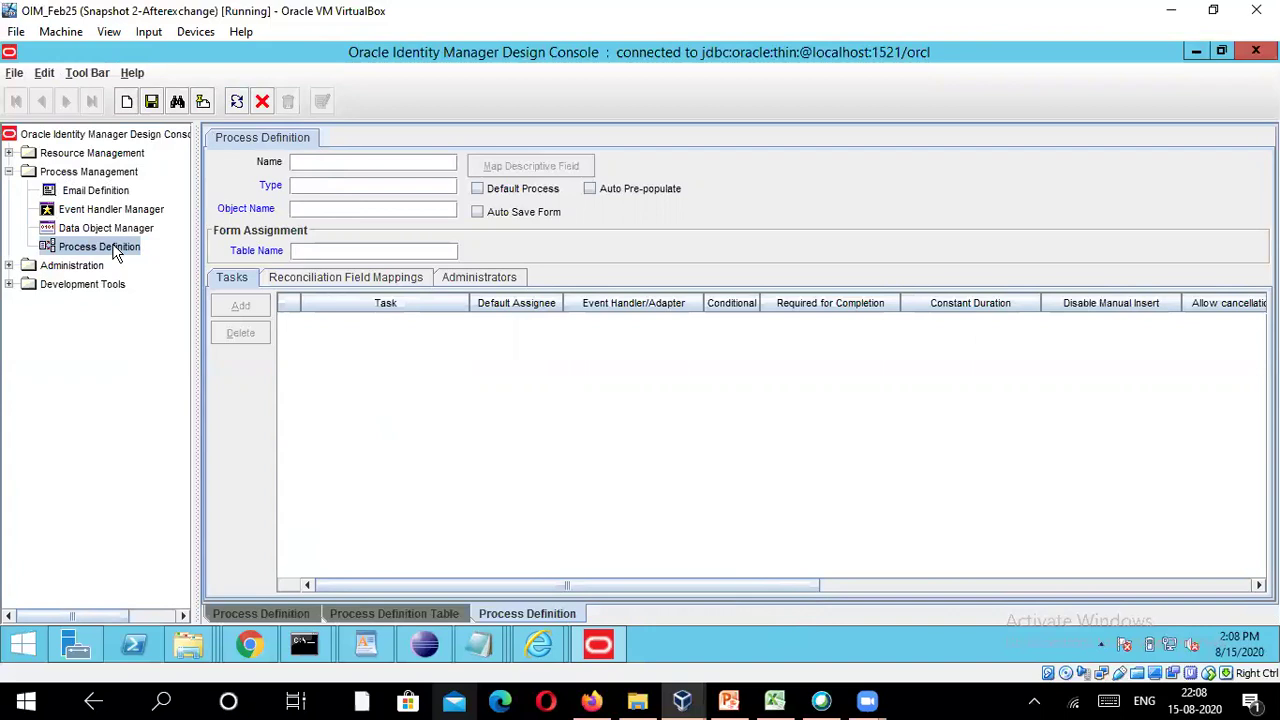
left_click(264, 104)
left_click(264, 104)
double_click(129, 246)
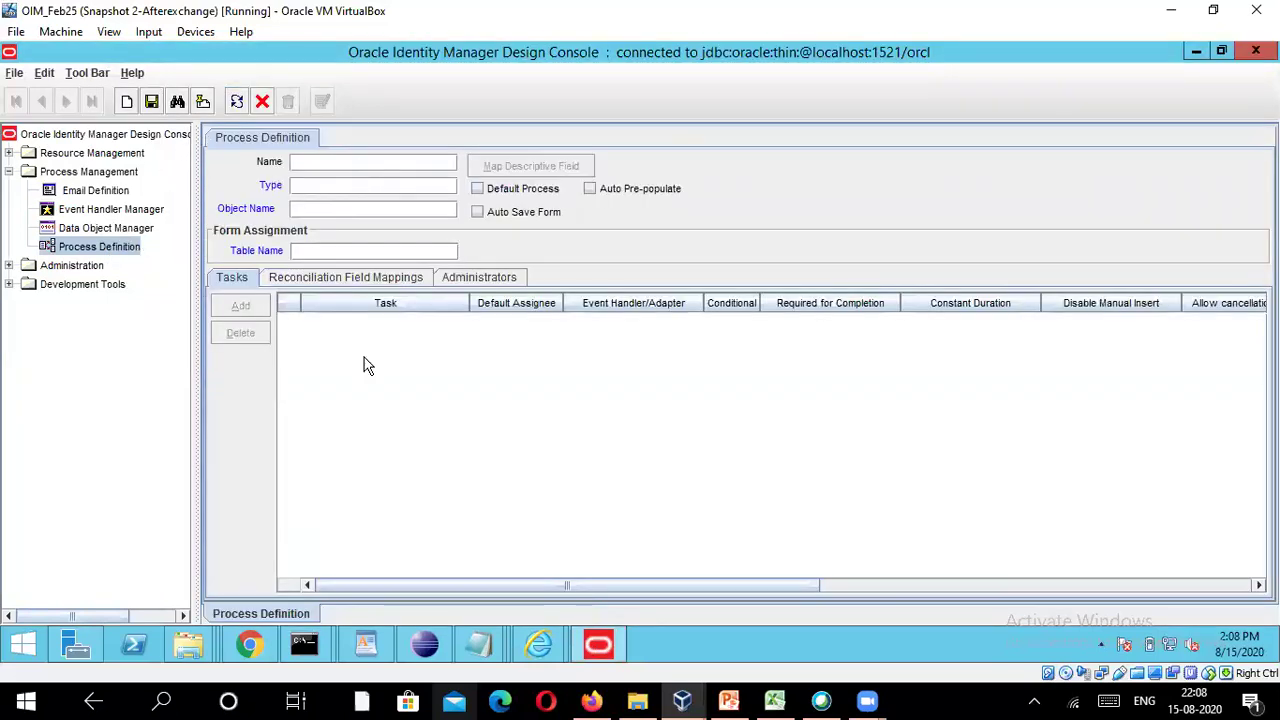
left_click(177, 104)
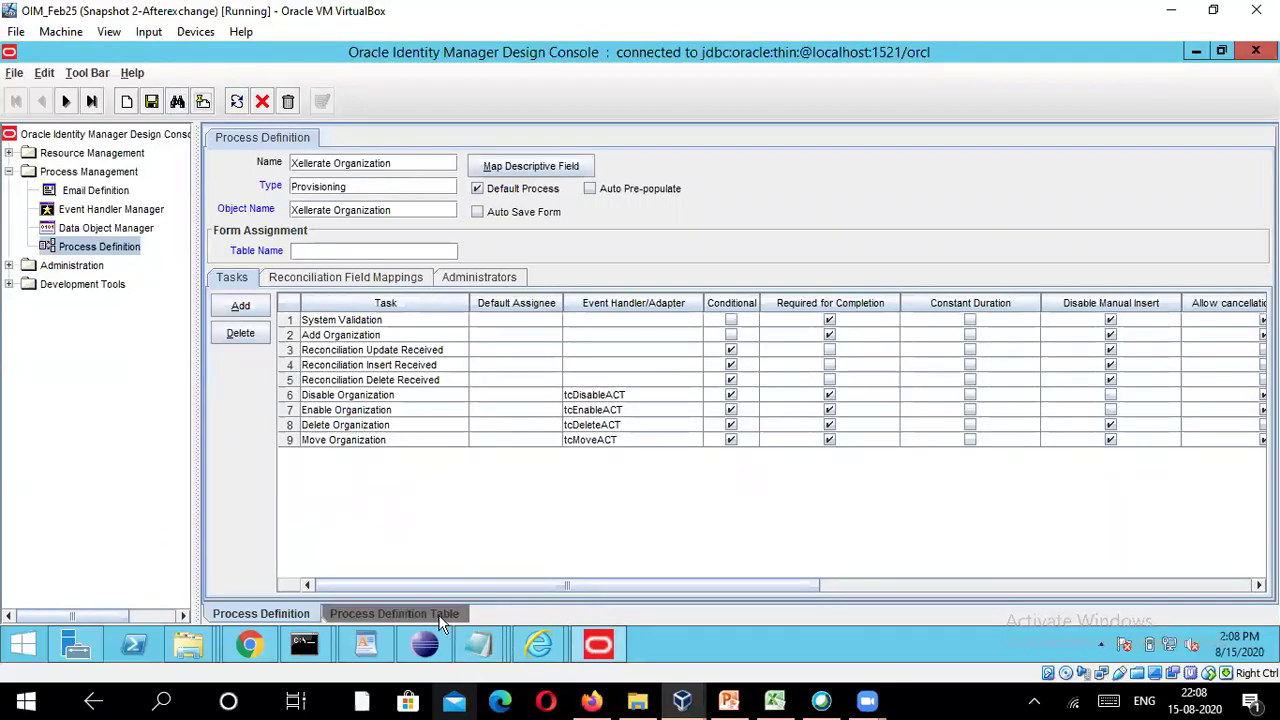
left_click(440, 615)
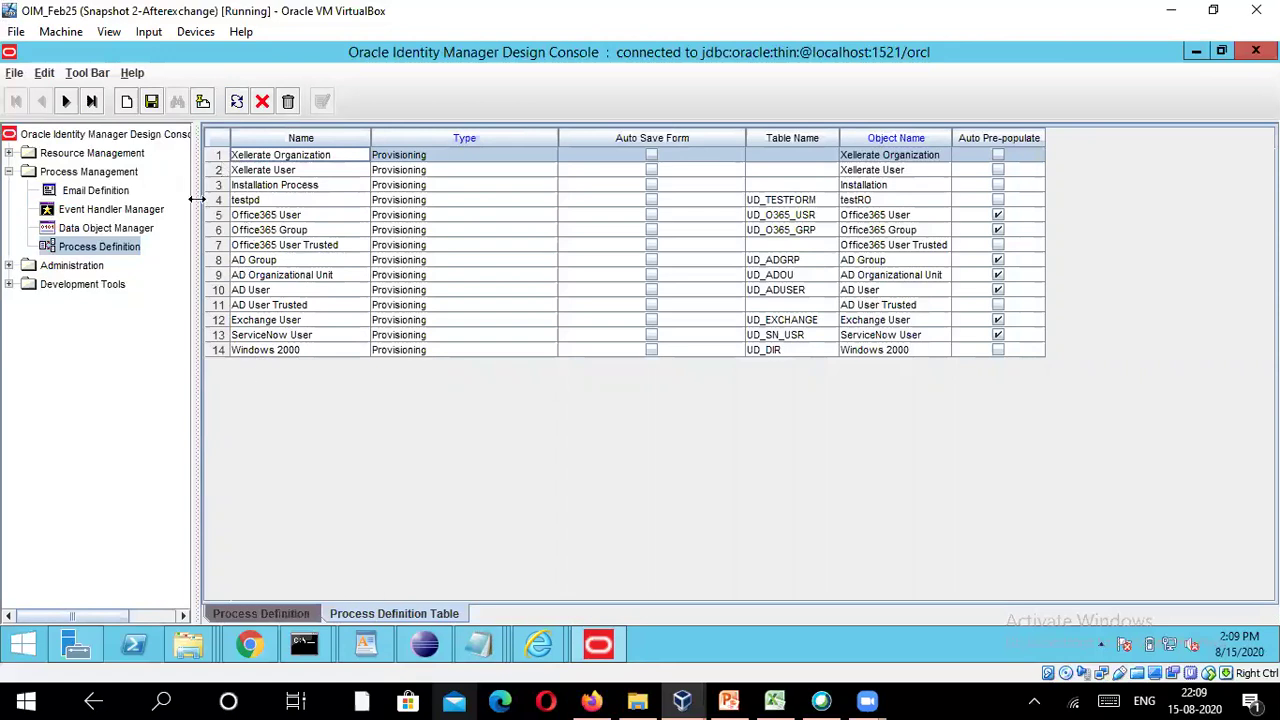
double_click(123, 246)
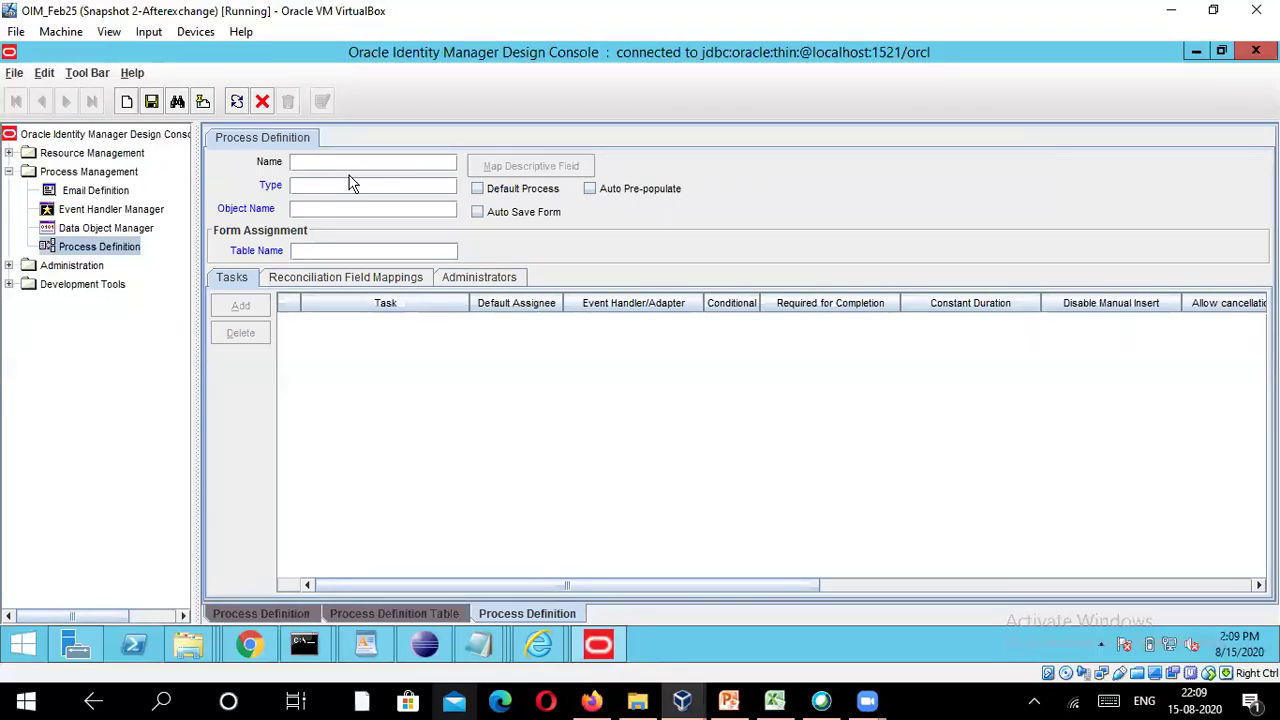
Name the new process definition CyberSecProcessDef.
type("berSecpD")
type("f")
left_click(354, 163)
type("cess")
double_click(282, 163)
Set the process Type to Provisioning and Object Name to CyberSecRO.
double_click(325, 185)
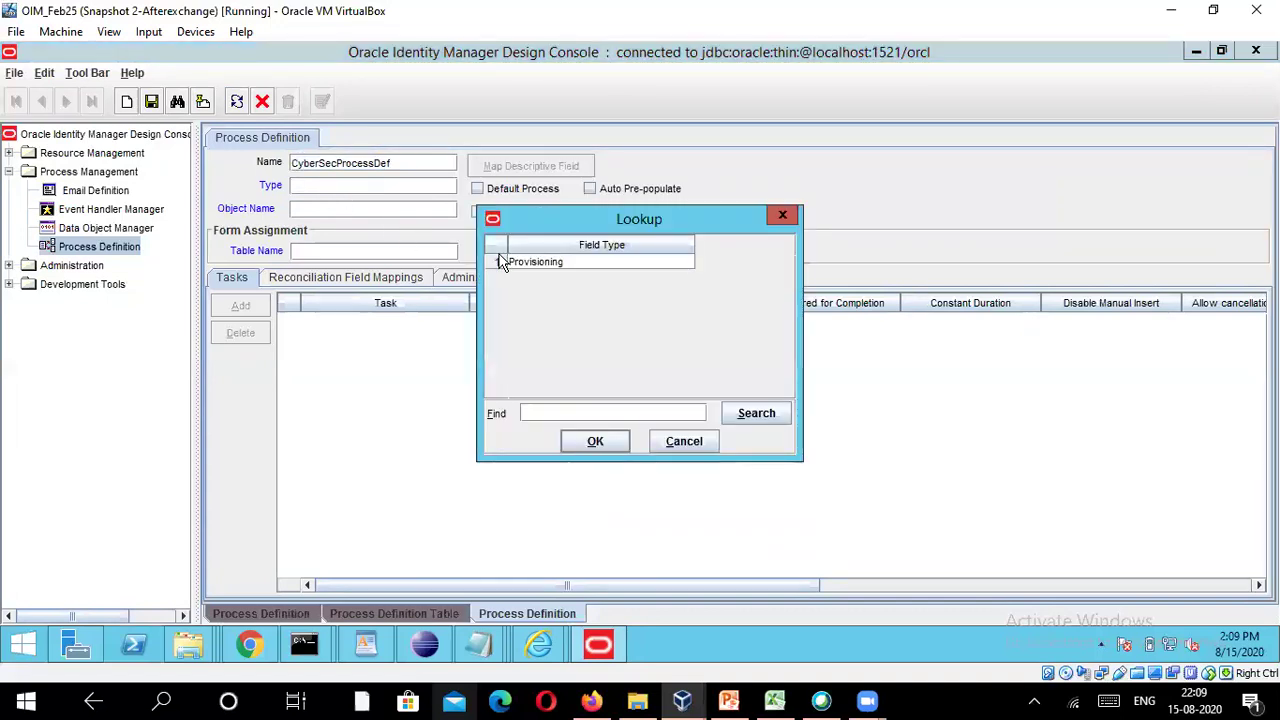
left_click(496, 261)
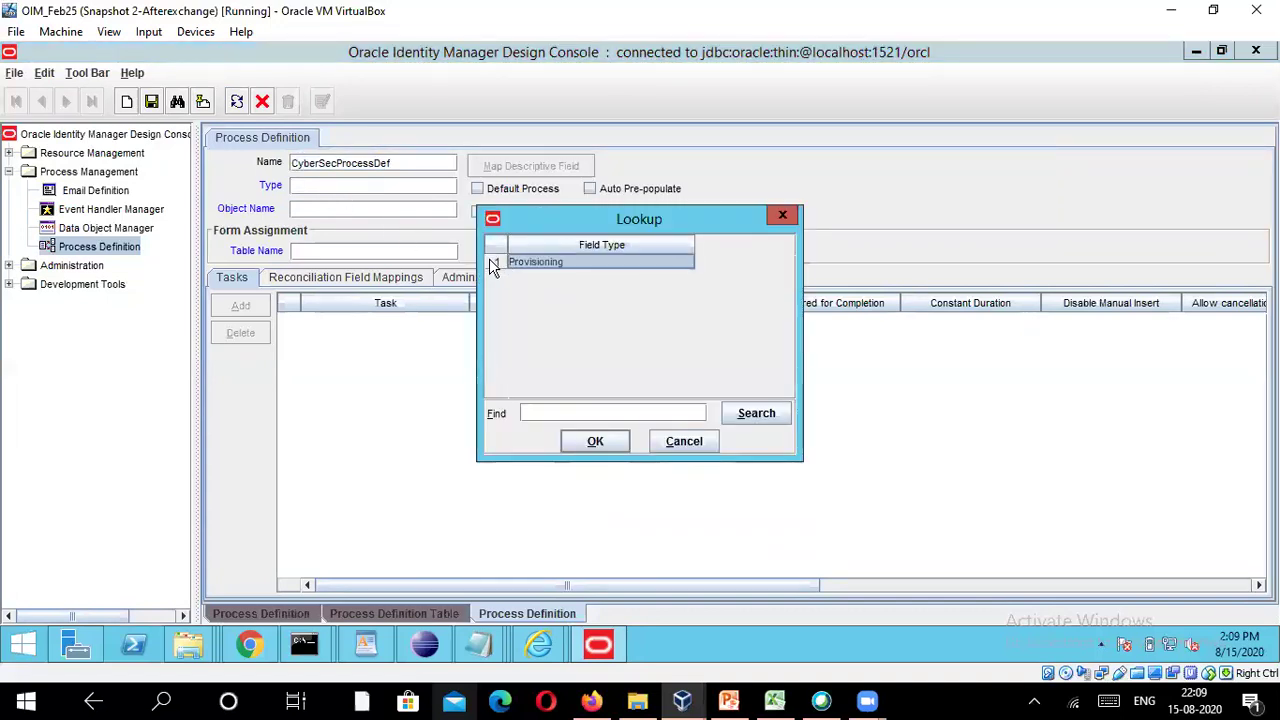
left_click(598, 441)
double_click(340, 209)
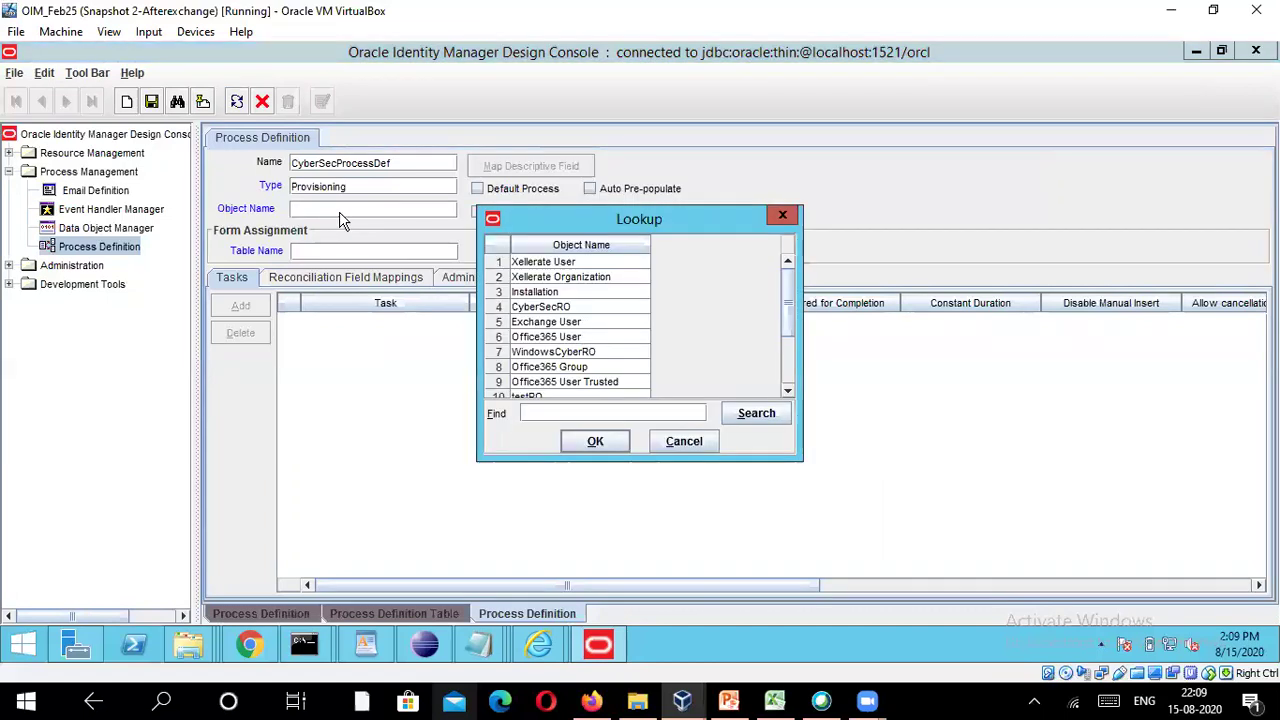
left_click(574, 307)
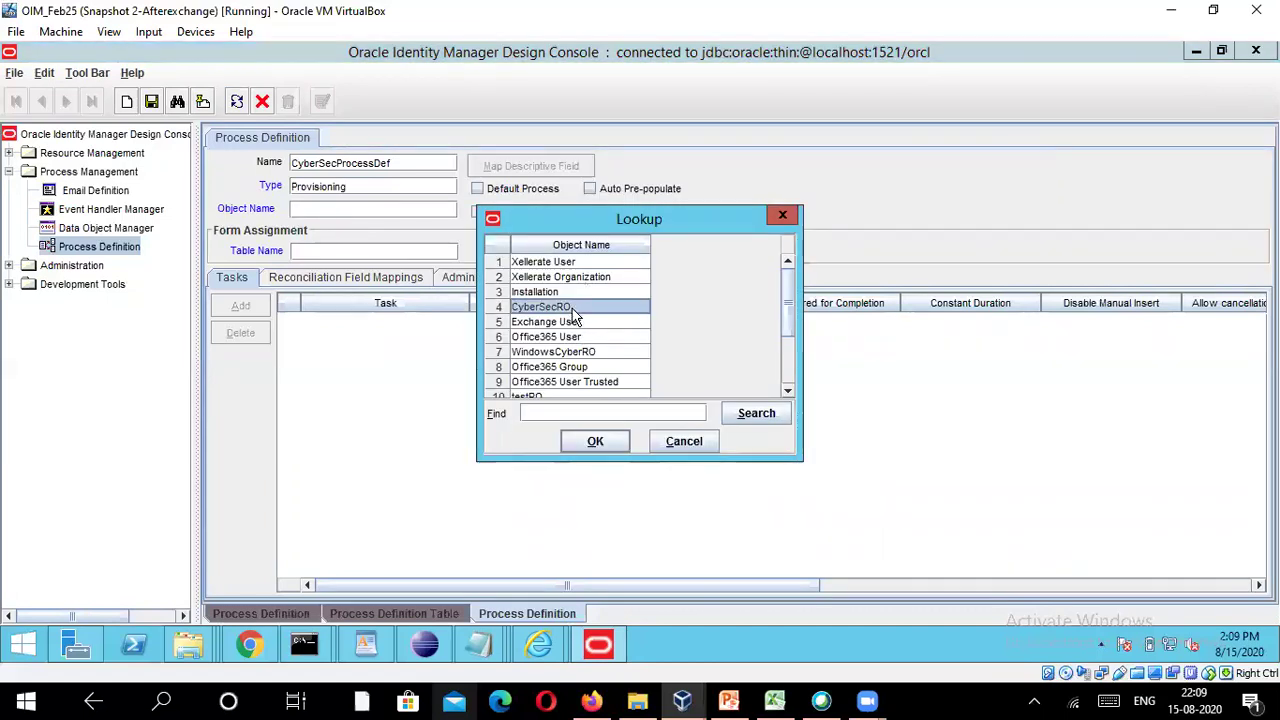
left_click(600, 443)
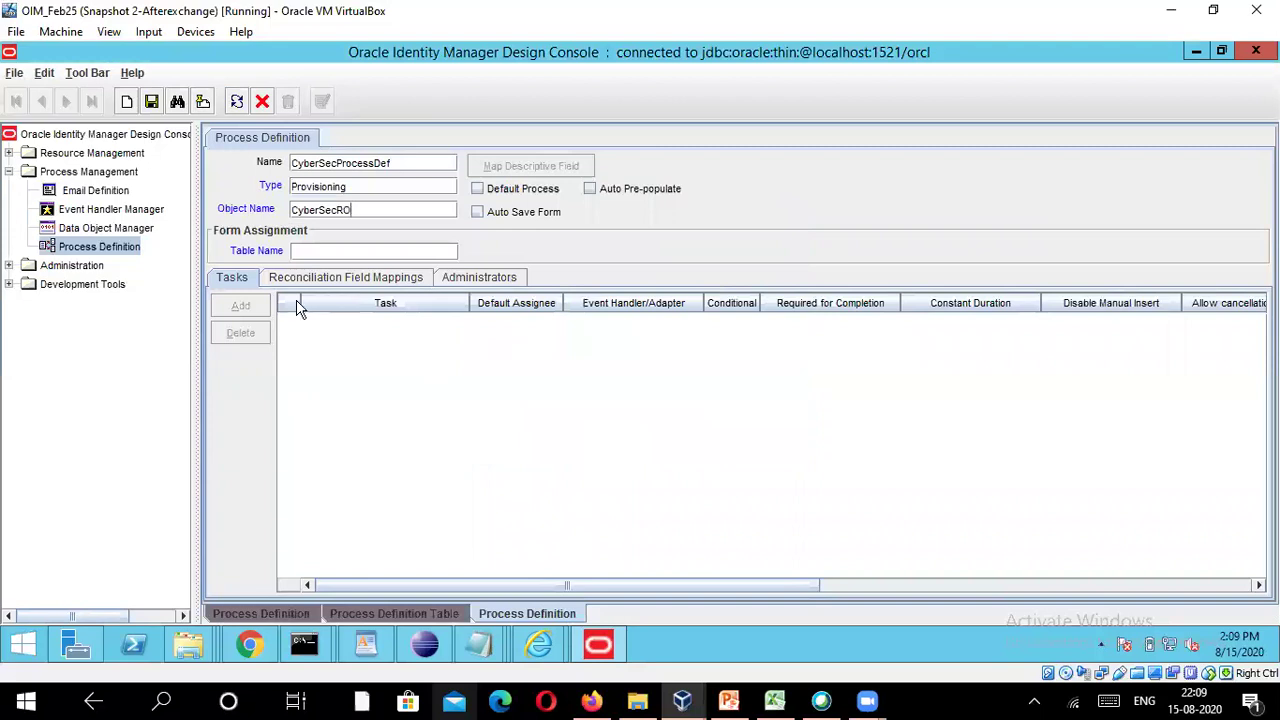
left_click(309, 249)
left_click(489, 656)
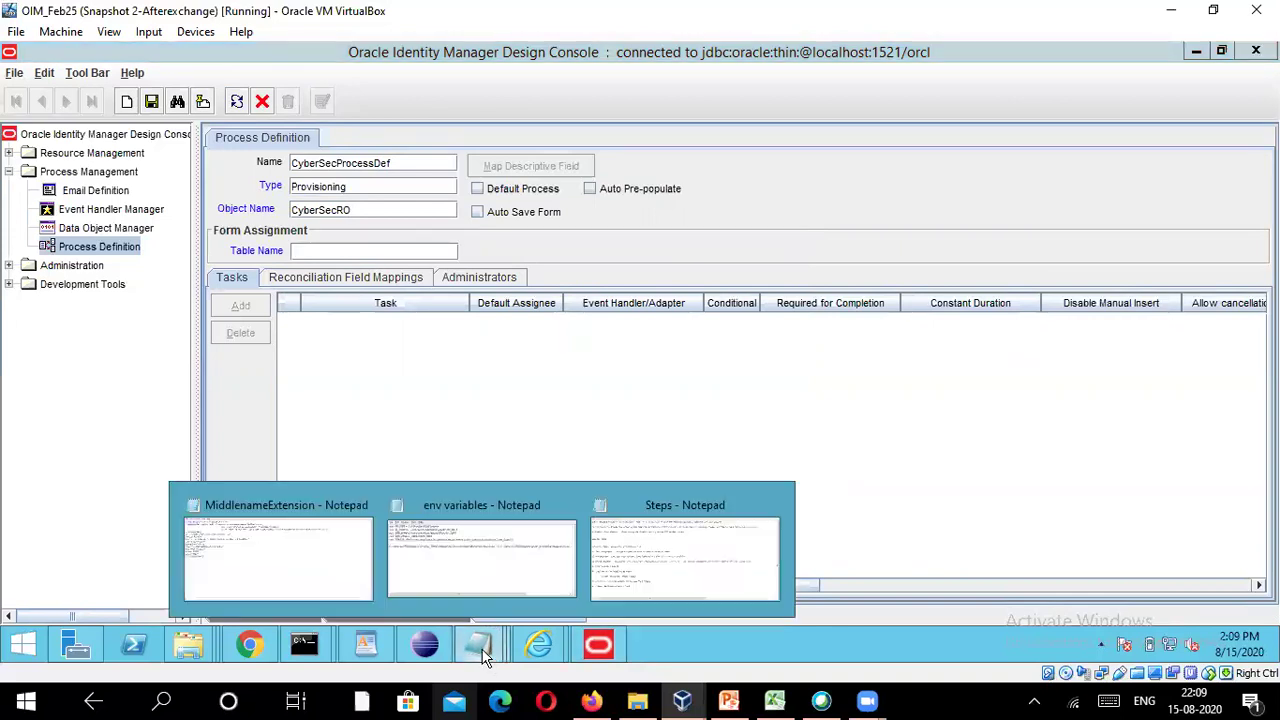
left_click(657, 569)
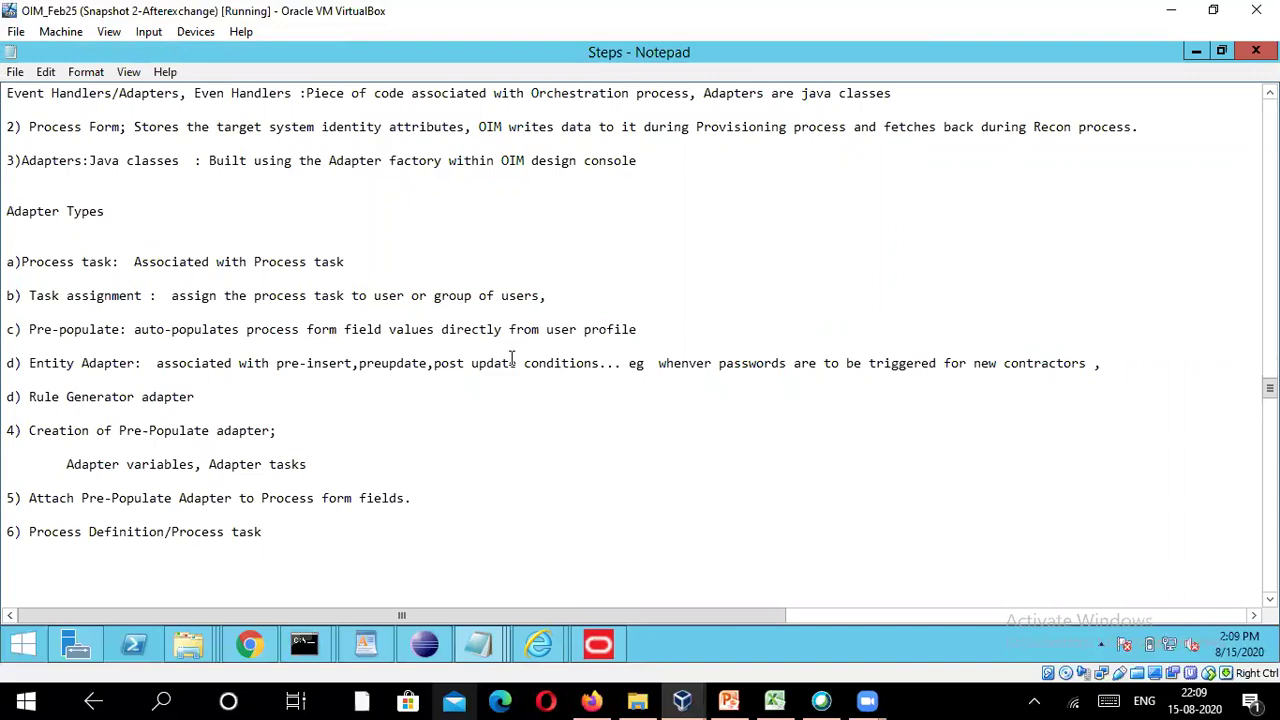
scroll(513, 362, "up", 4)
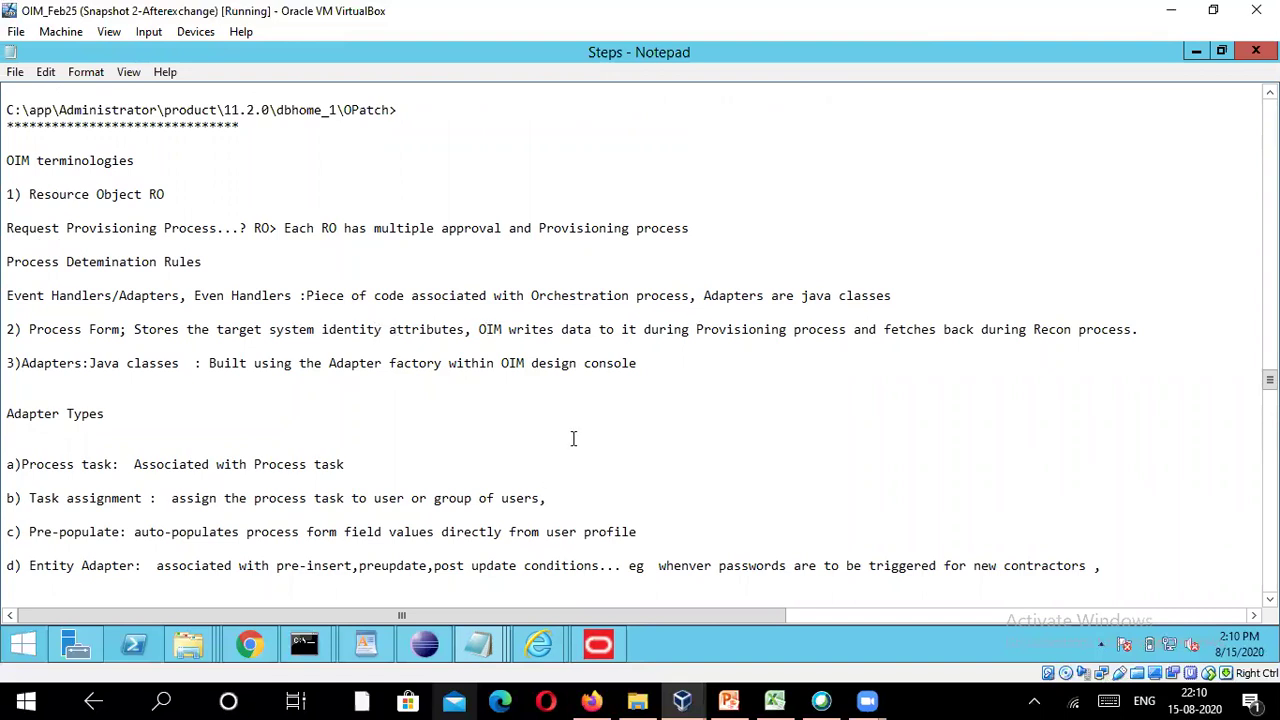
left_click(600, 643)
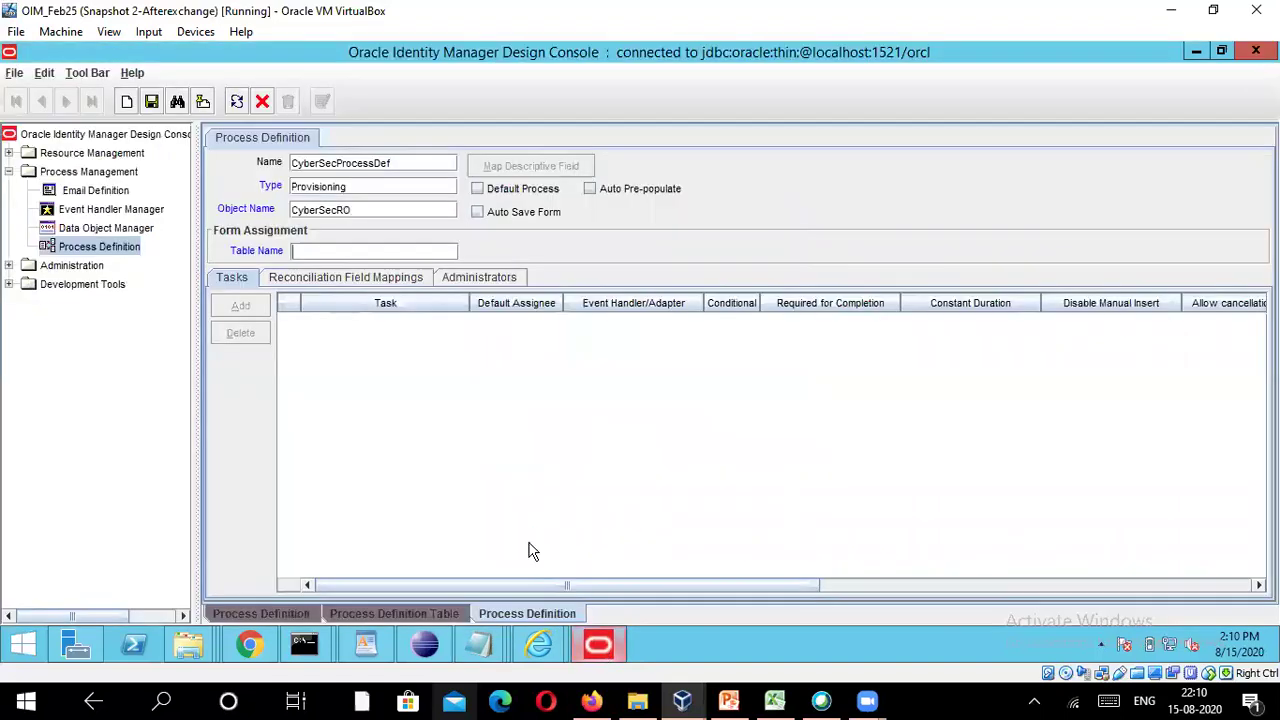
Assign form table UD_CYBERSEC and save CyberSecProcessDef, producing nine default tasks.
double_click(297, 249)
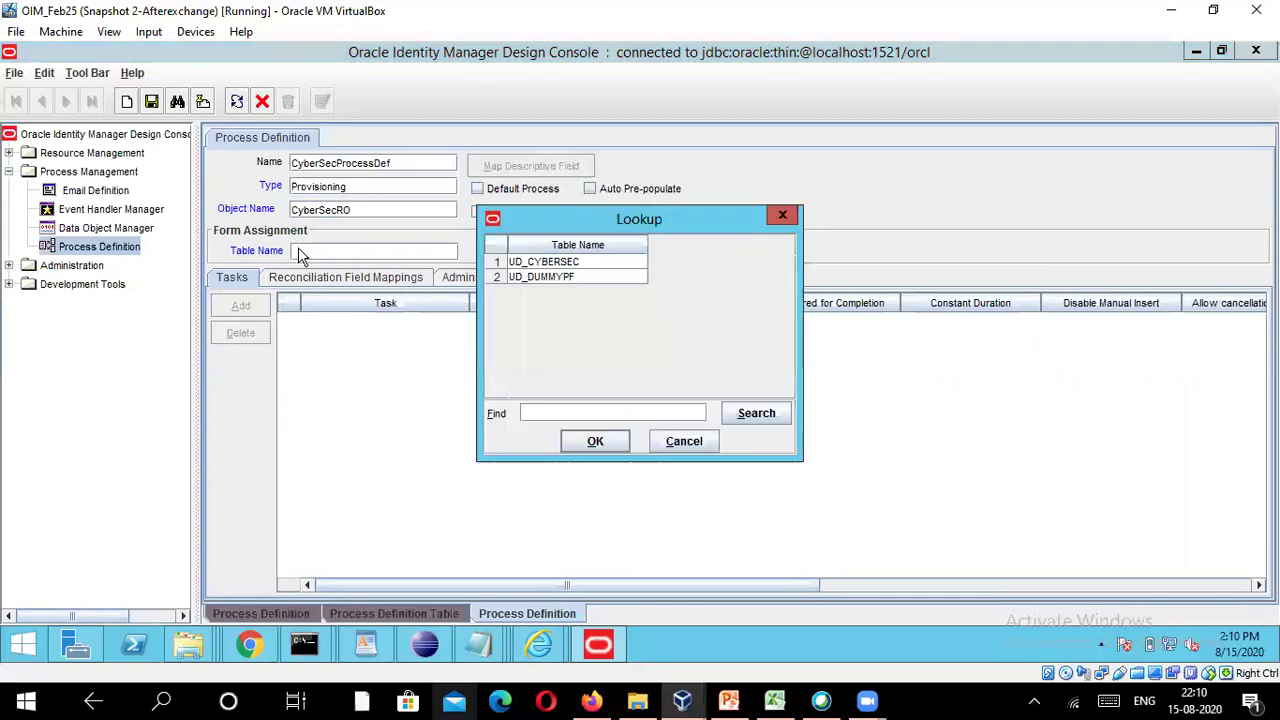
left_click(553, 263)
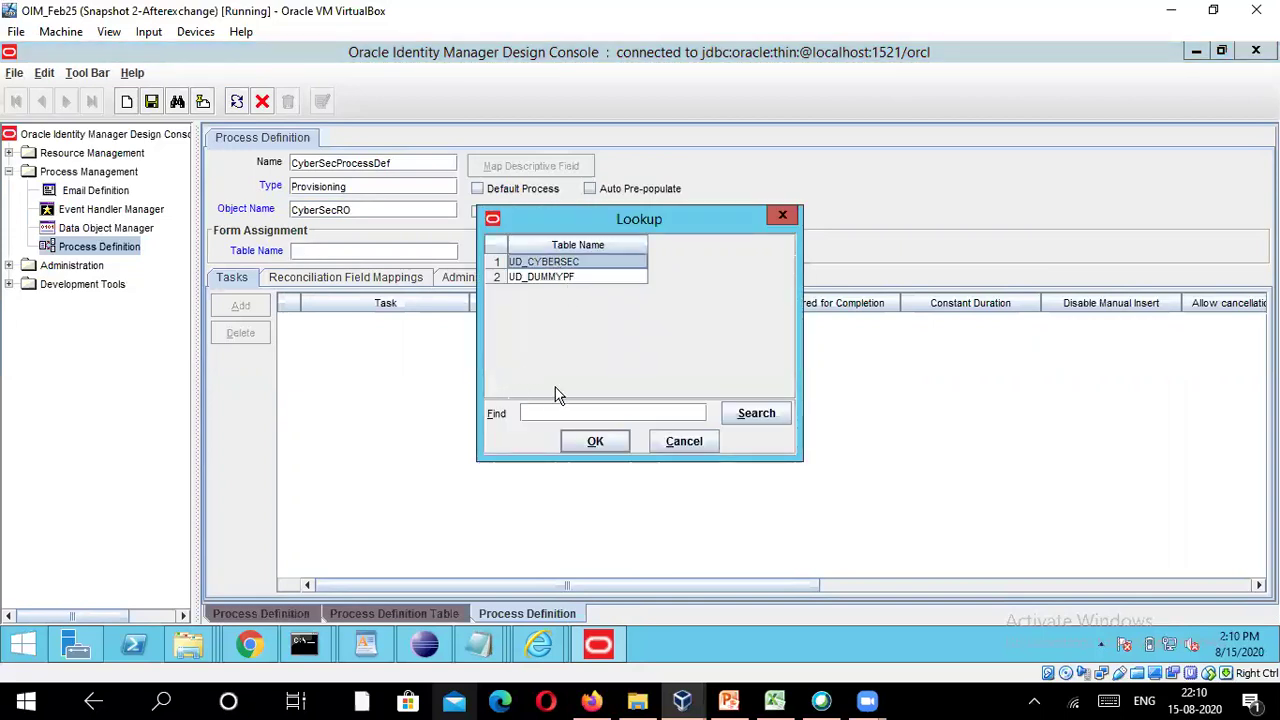
left_click(600, 442)
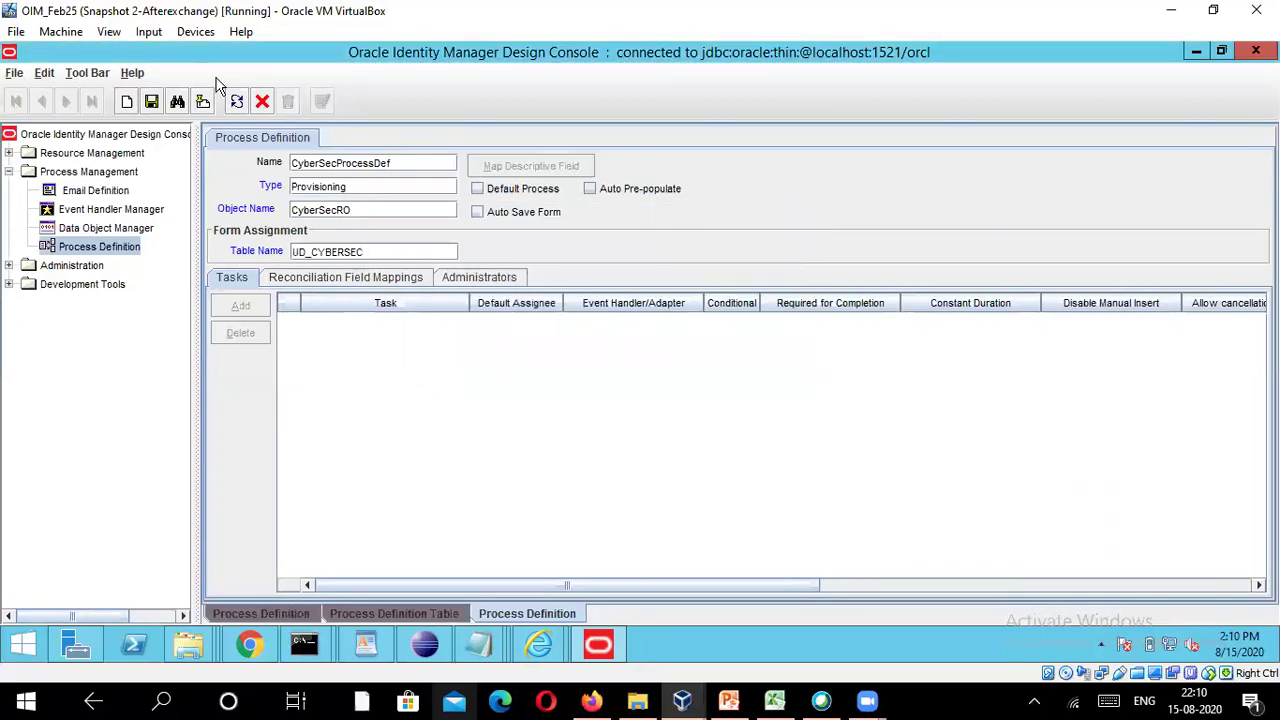
left_click(151, 103)
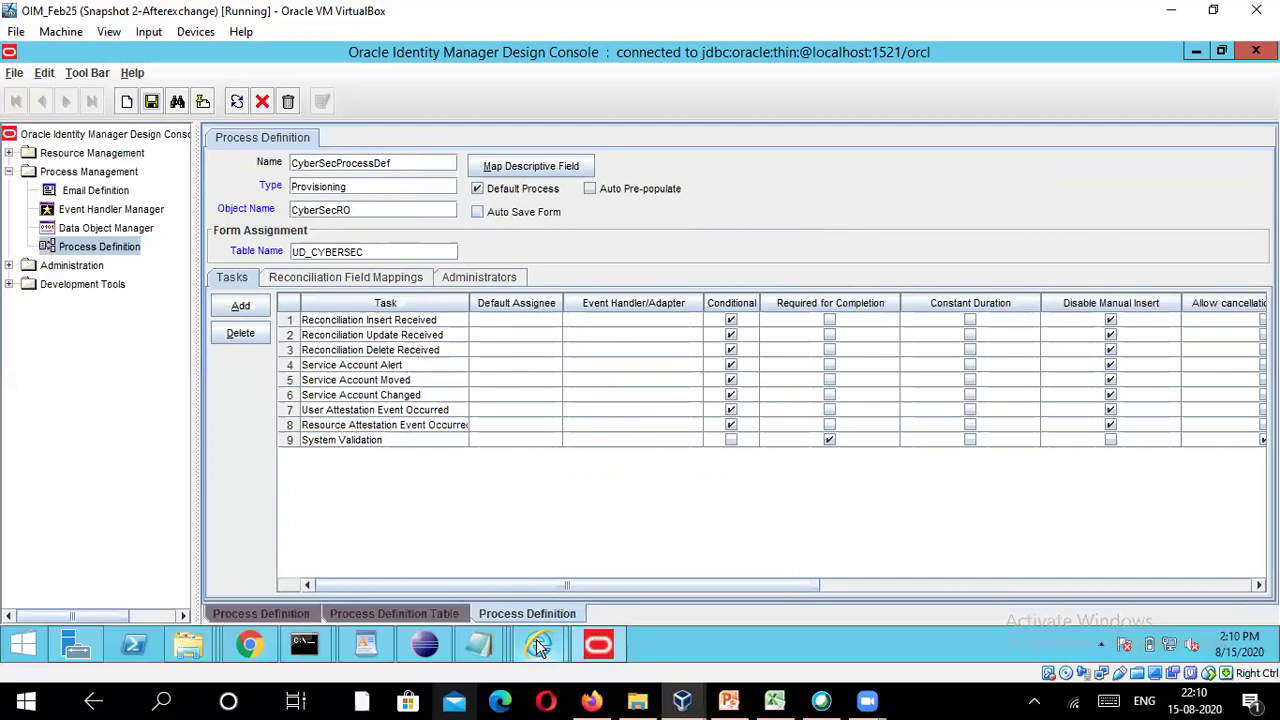
mouse_move(538, 644)
left_click(639, 496)
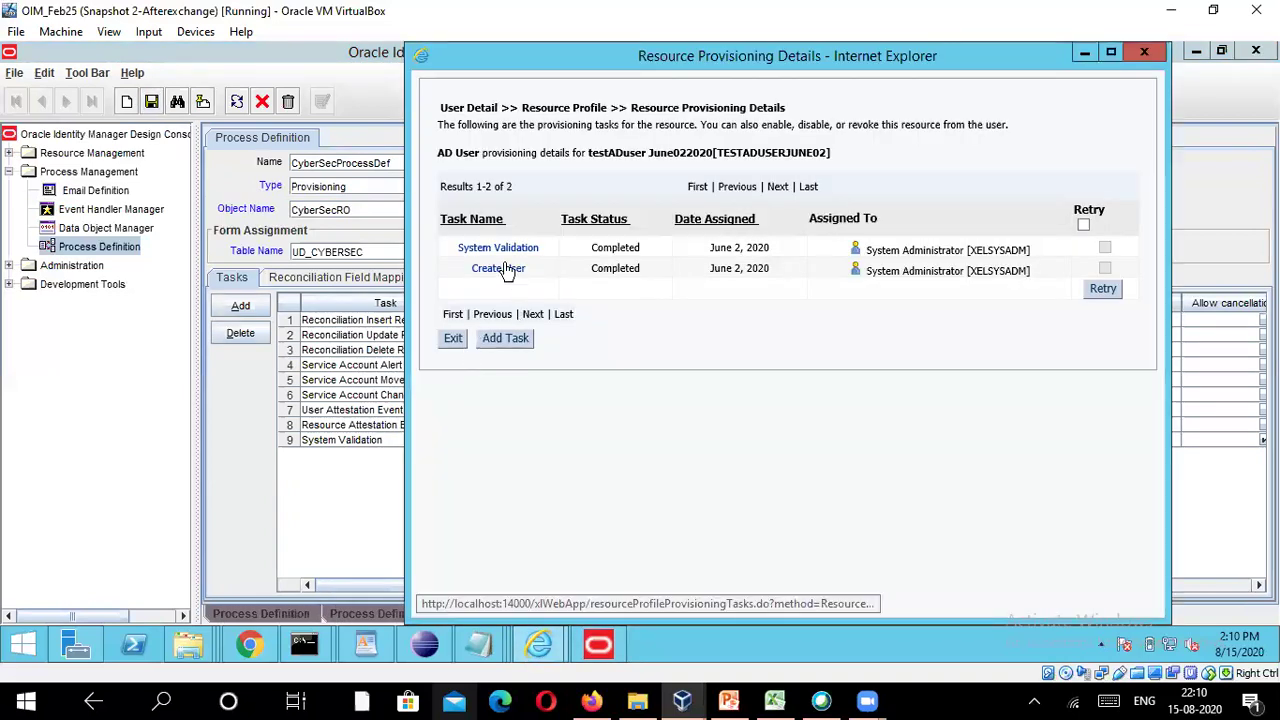
left_click(363, 478)
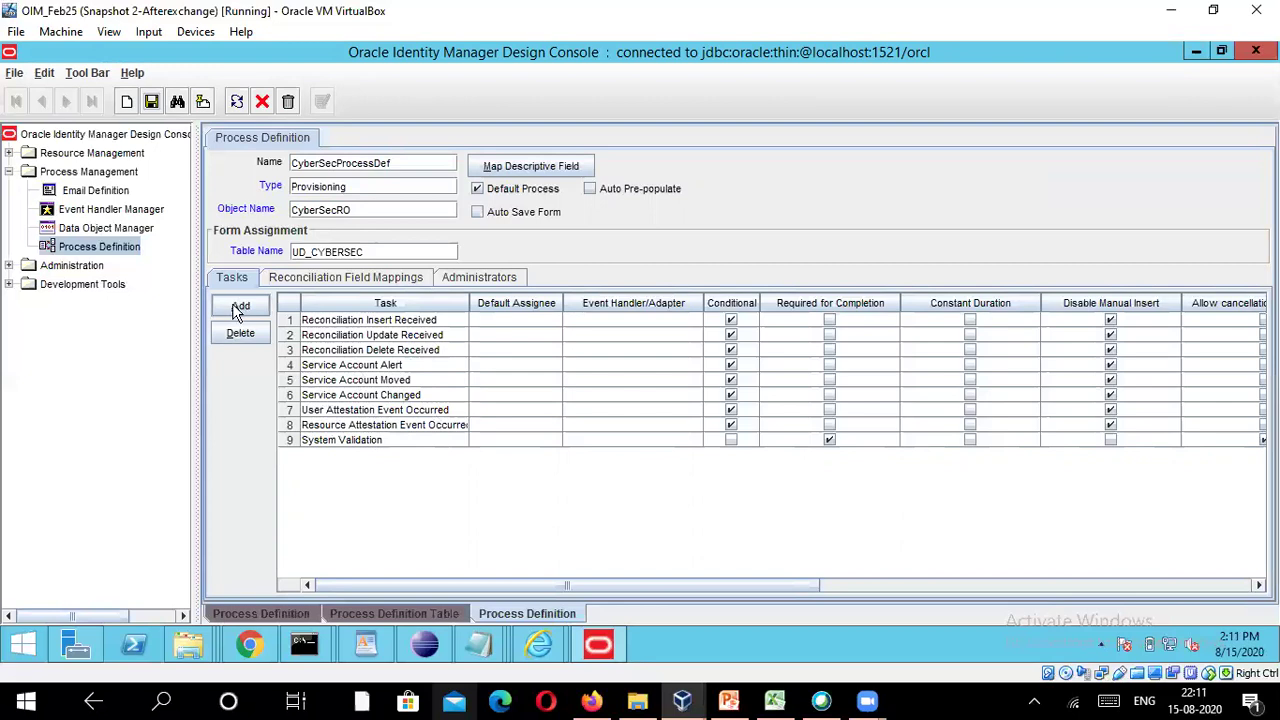
mouse_move(539, 644)
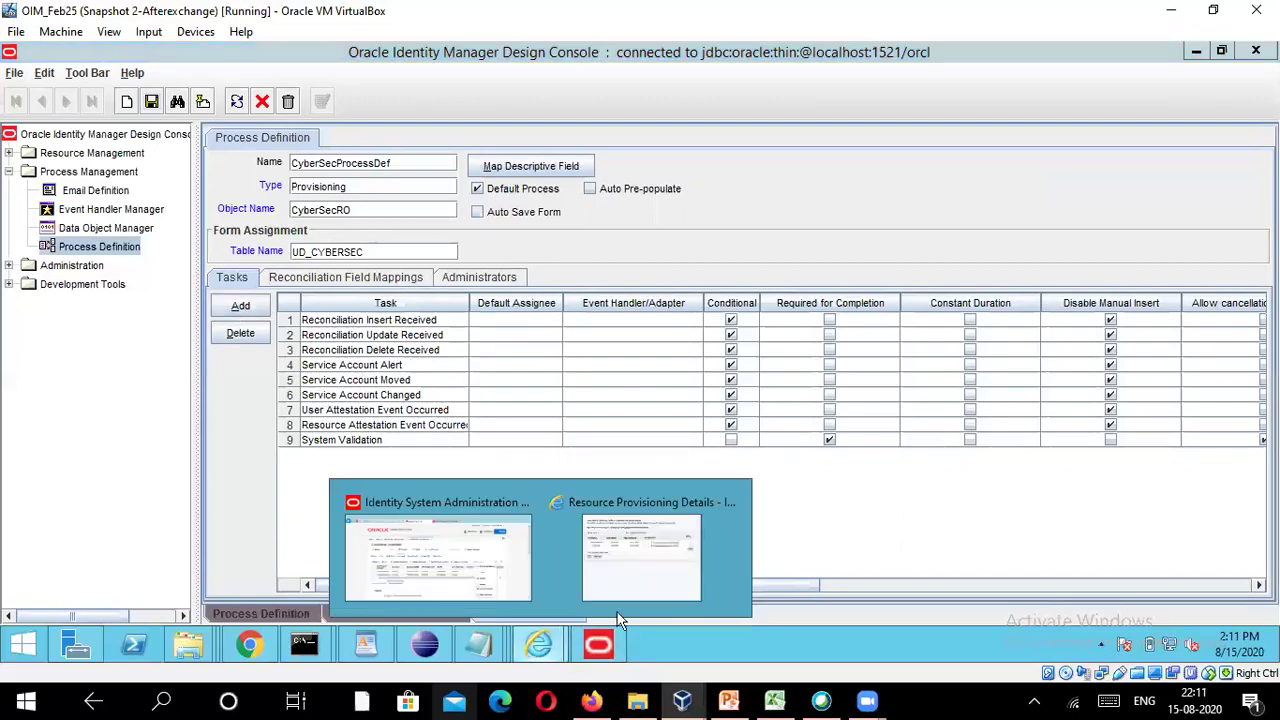
left_click(686, 590)
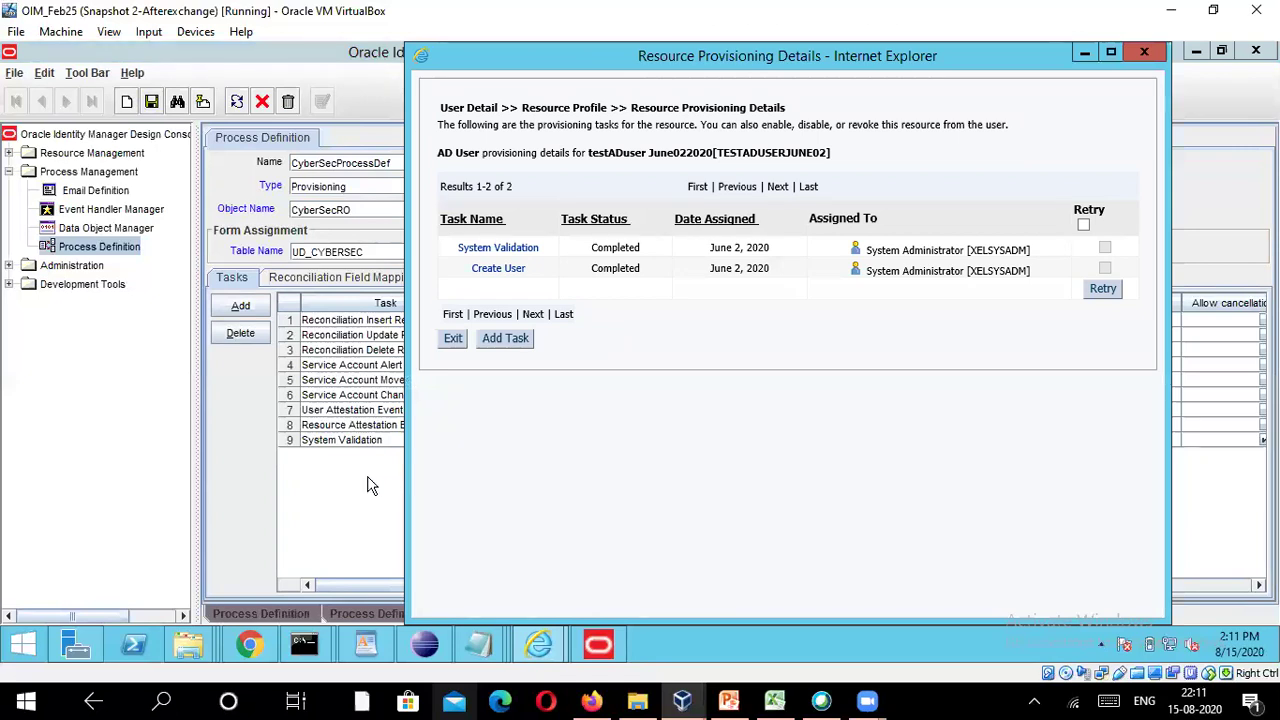
triple_click(495, 280)
left_click(338, 472)
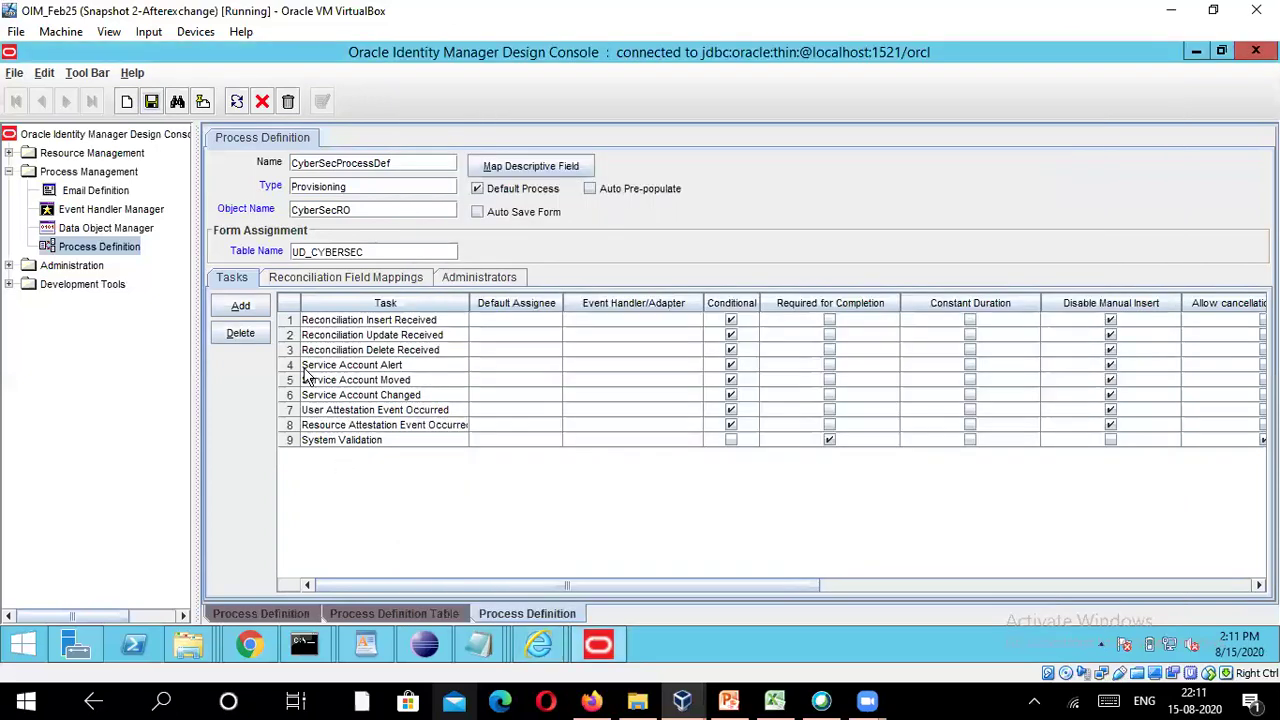
Add a new task named CreateUserProcessTask, with the same text as its description.
left_click(241, 307)
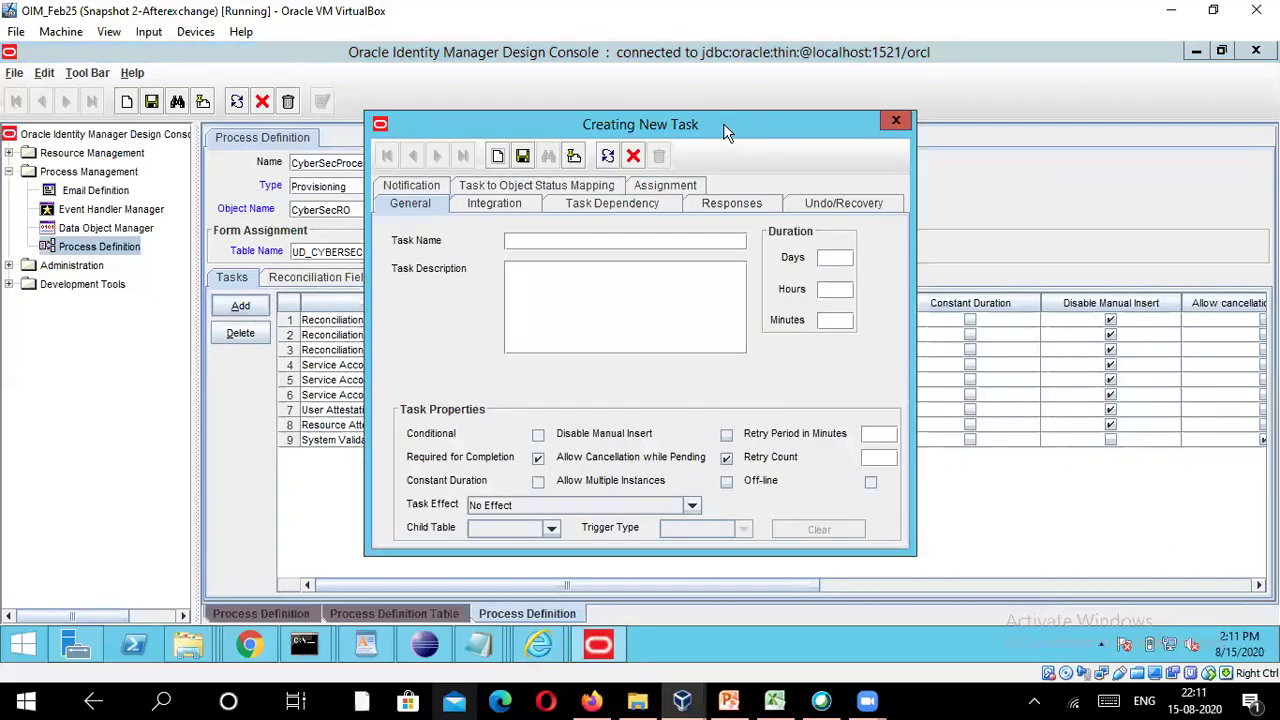
left_click_drag(723, 123, 726, 90)
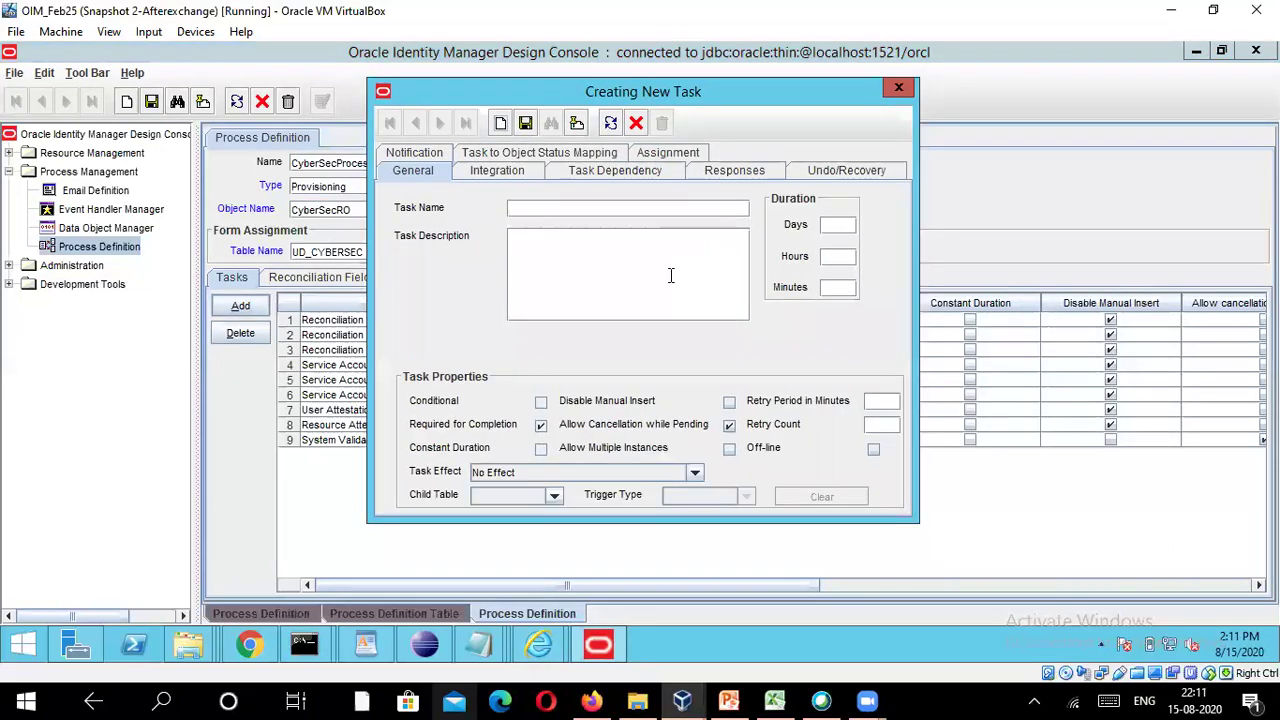
left_click(580, 207)
type("CreateUserProcessTask")
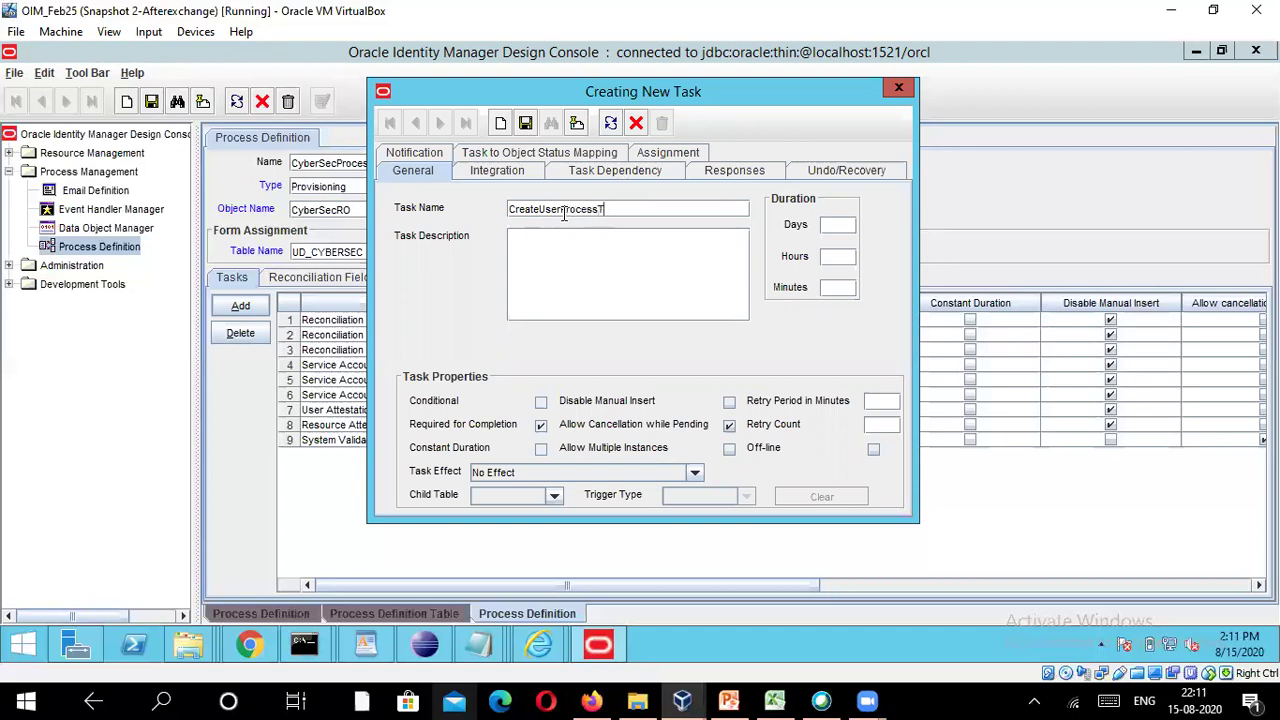
double_click(636, 210)
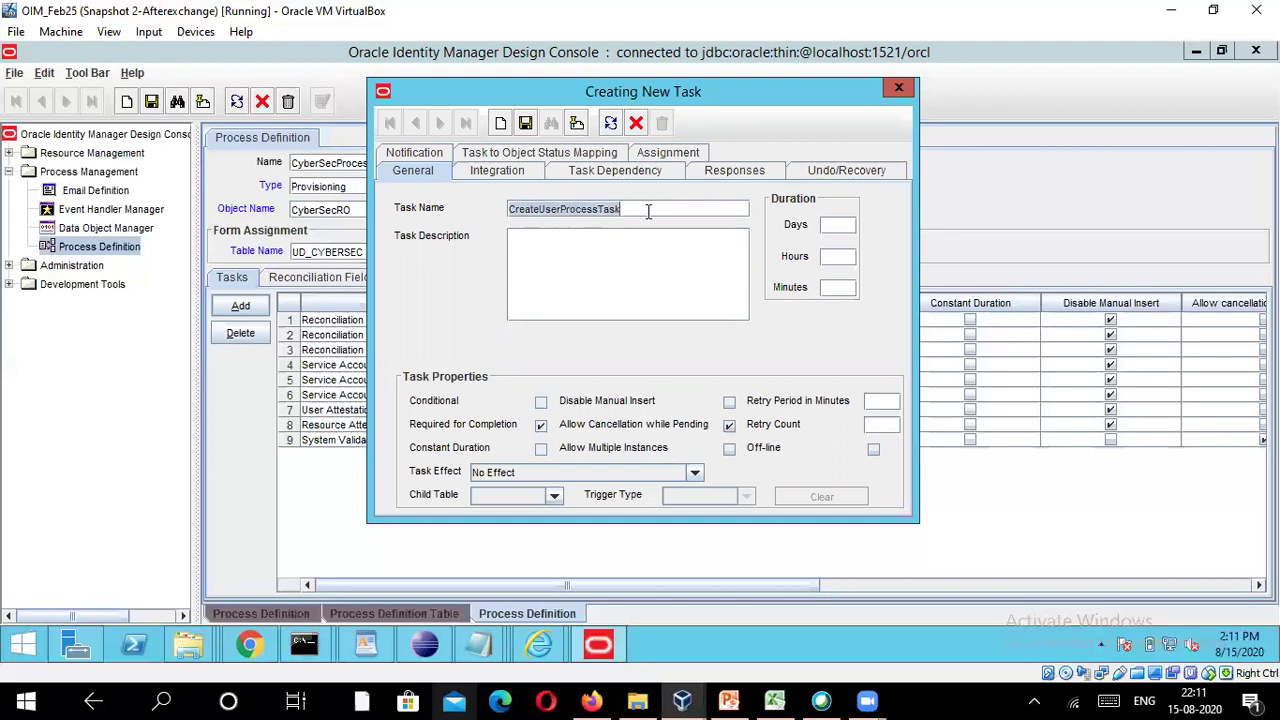
key("ctrl+c")
left_click(589, 246)
key("ctrl+v")
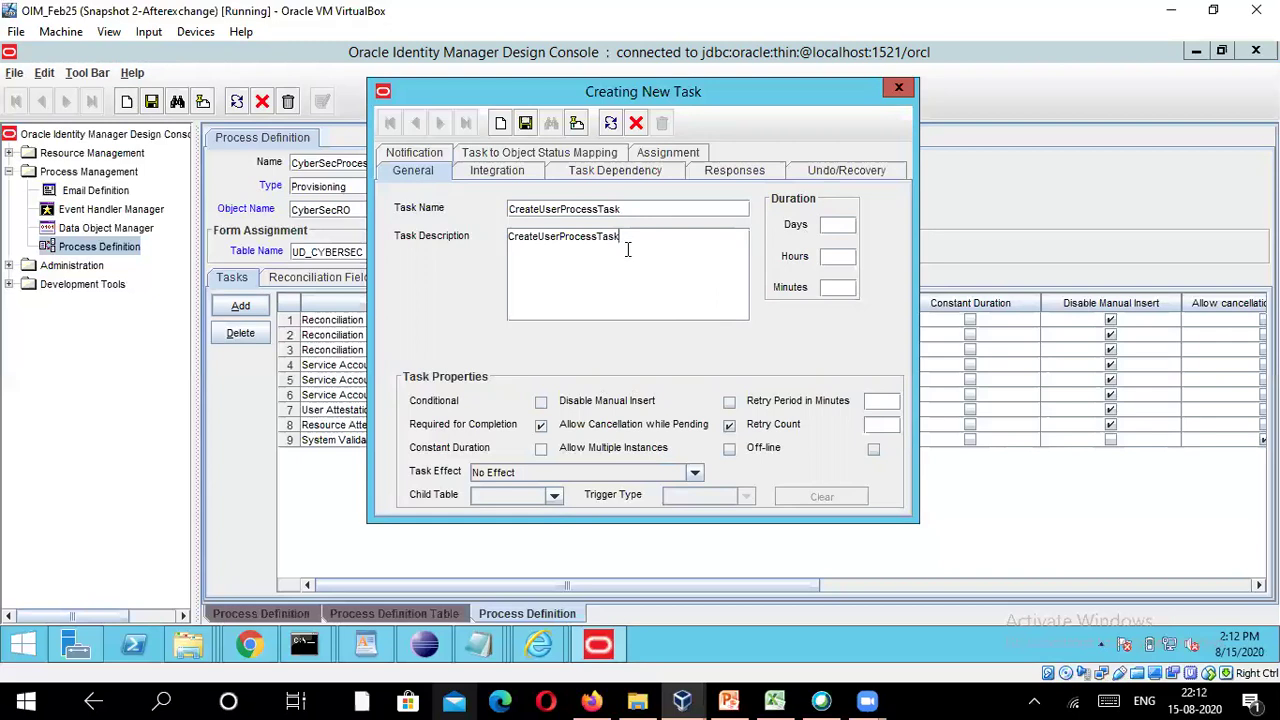
Mark CreateUserProcessTask as Required for Completion.
left_click(542, 426)
mouse_move(530, 652)
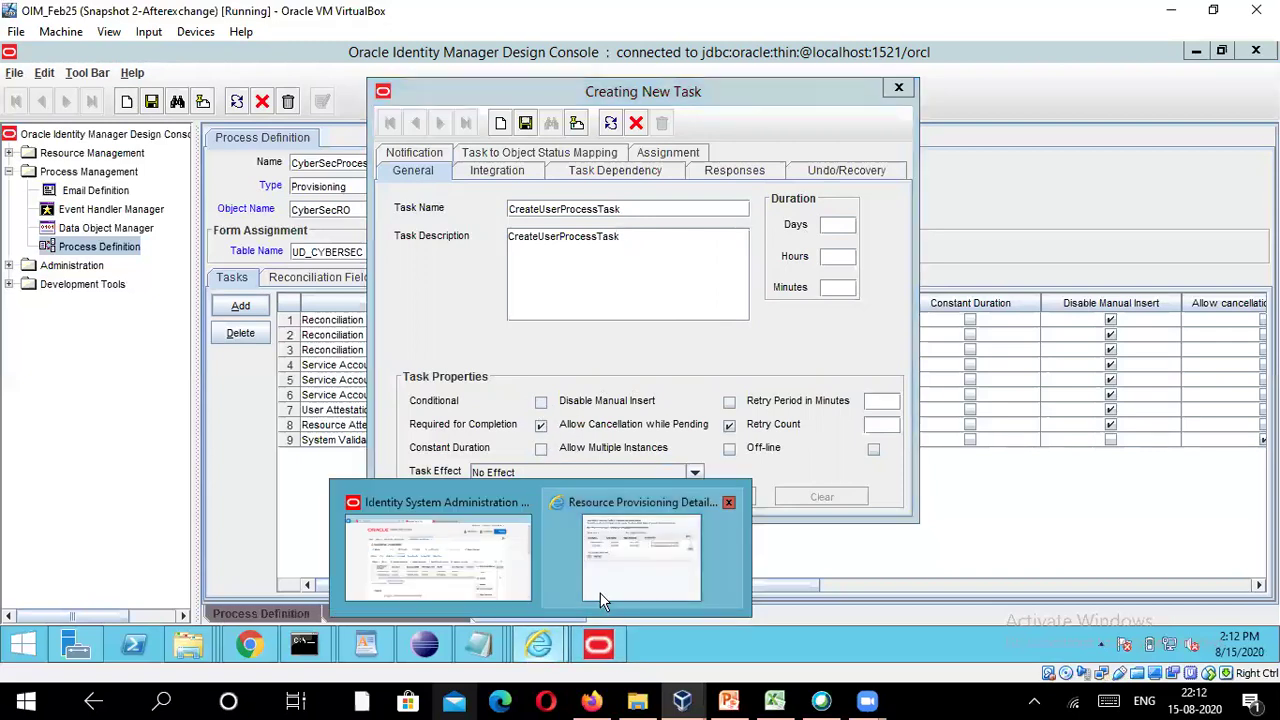
left_click(589, 557)
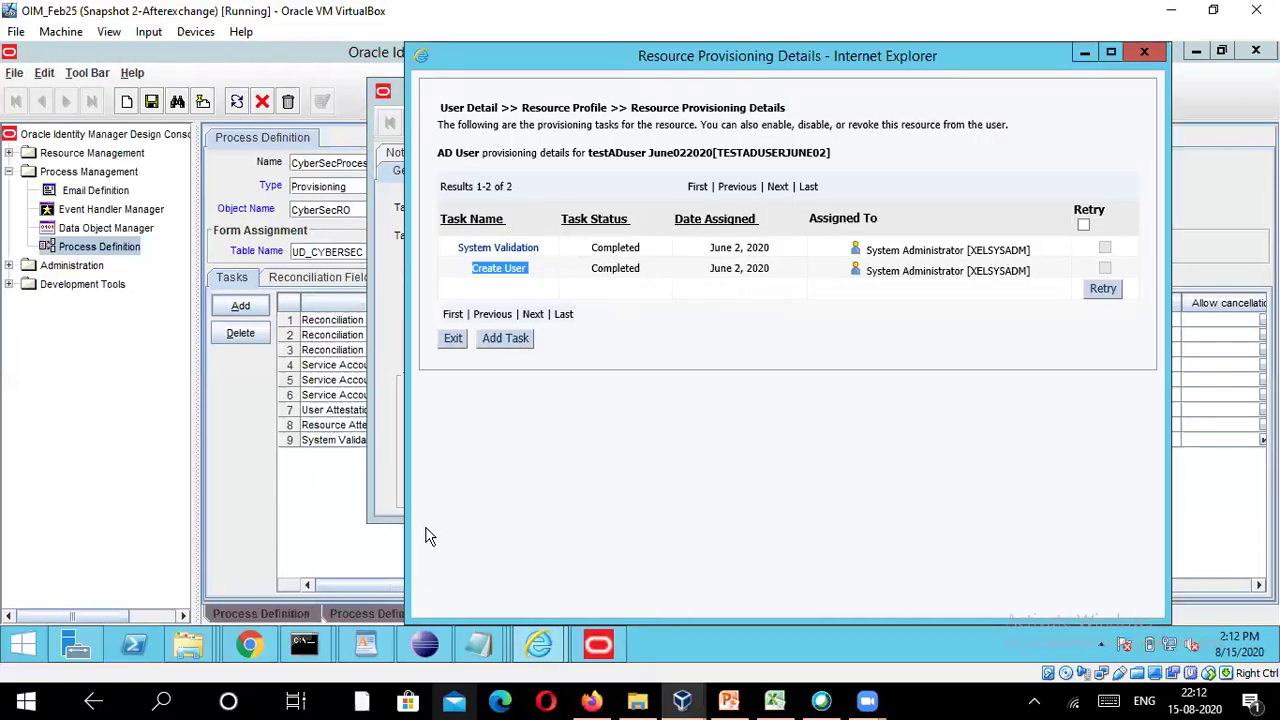
left_click(388, 468)
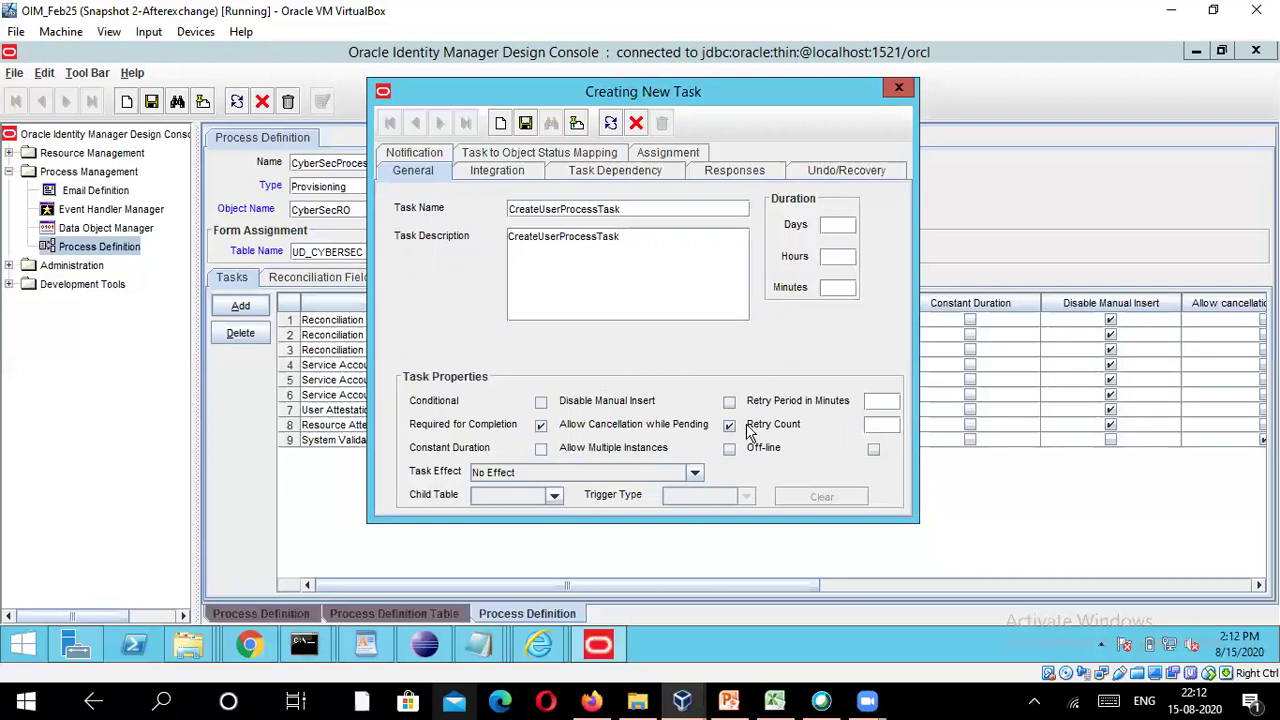
Save CreateUserProcessTask and begin adding an event handler on its Integration tab.
left_click(508, 170)
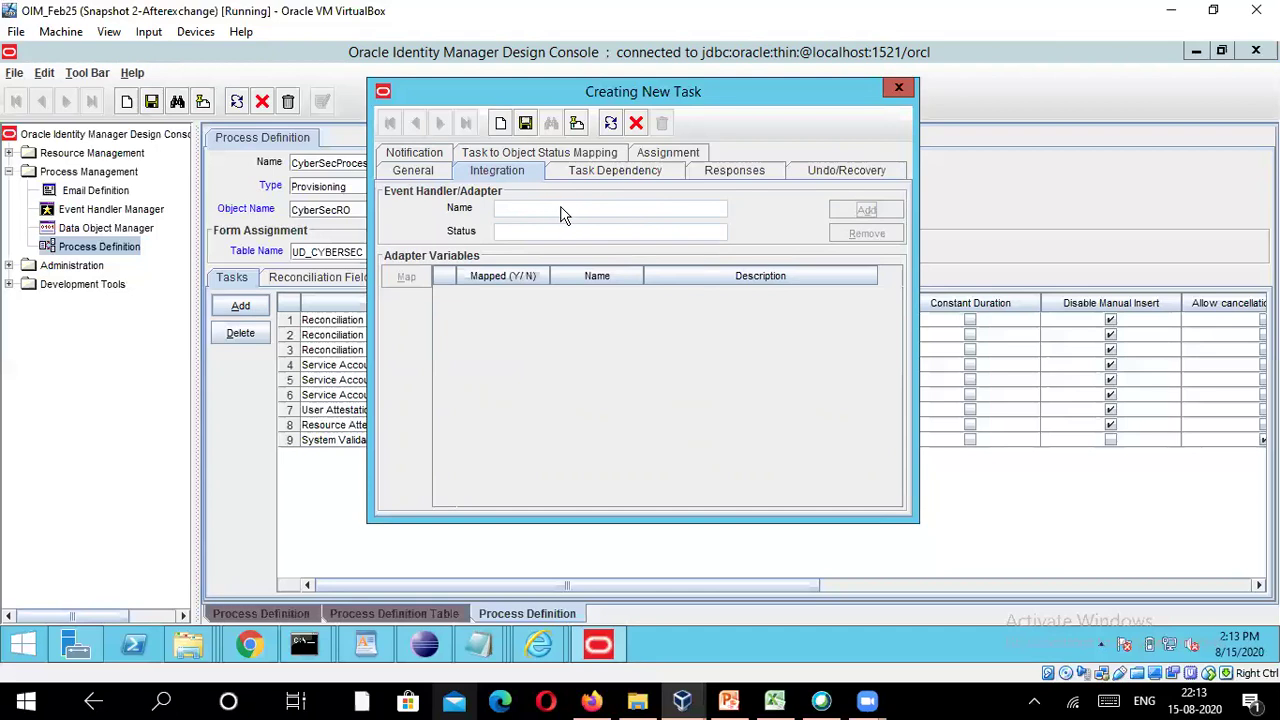
left_click(526, 126)
left_click(422, 176)
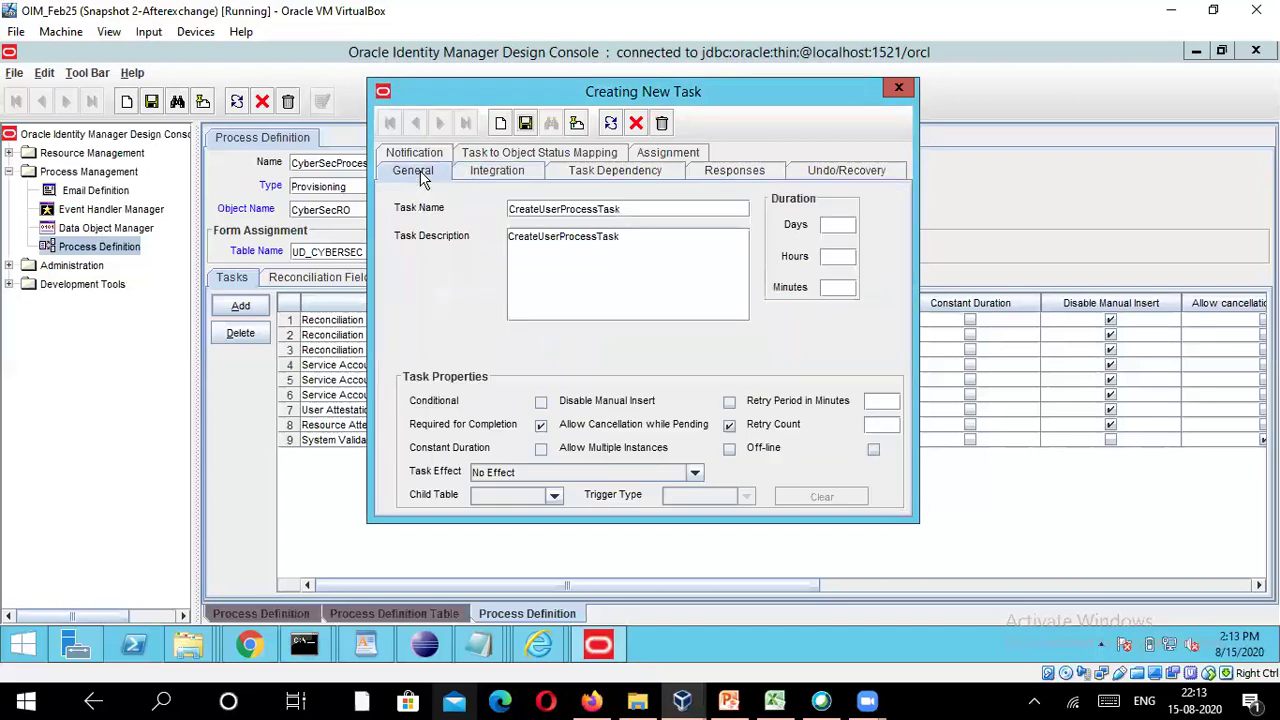
left_click(489, 174)
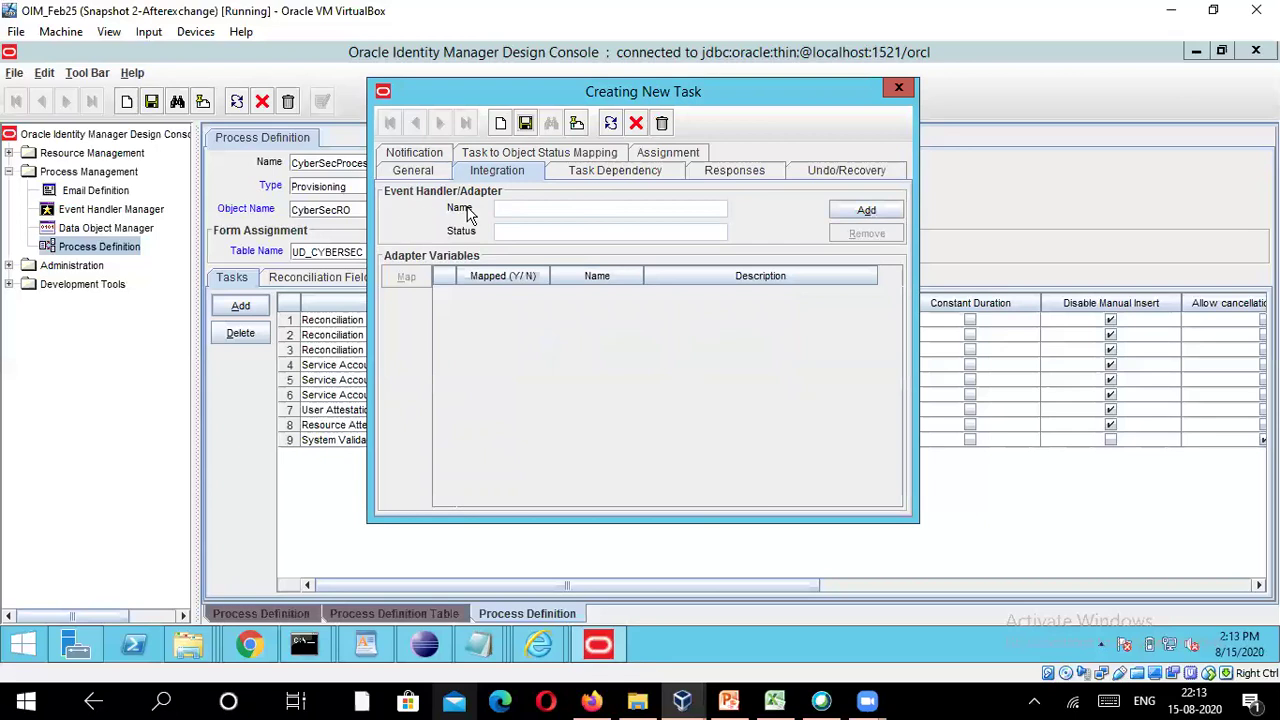
left_click(872, 216)
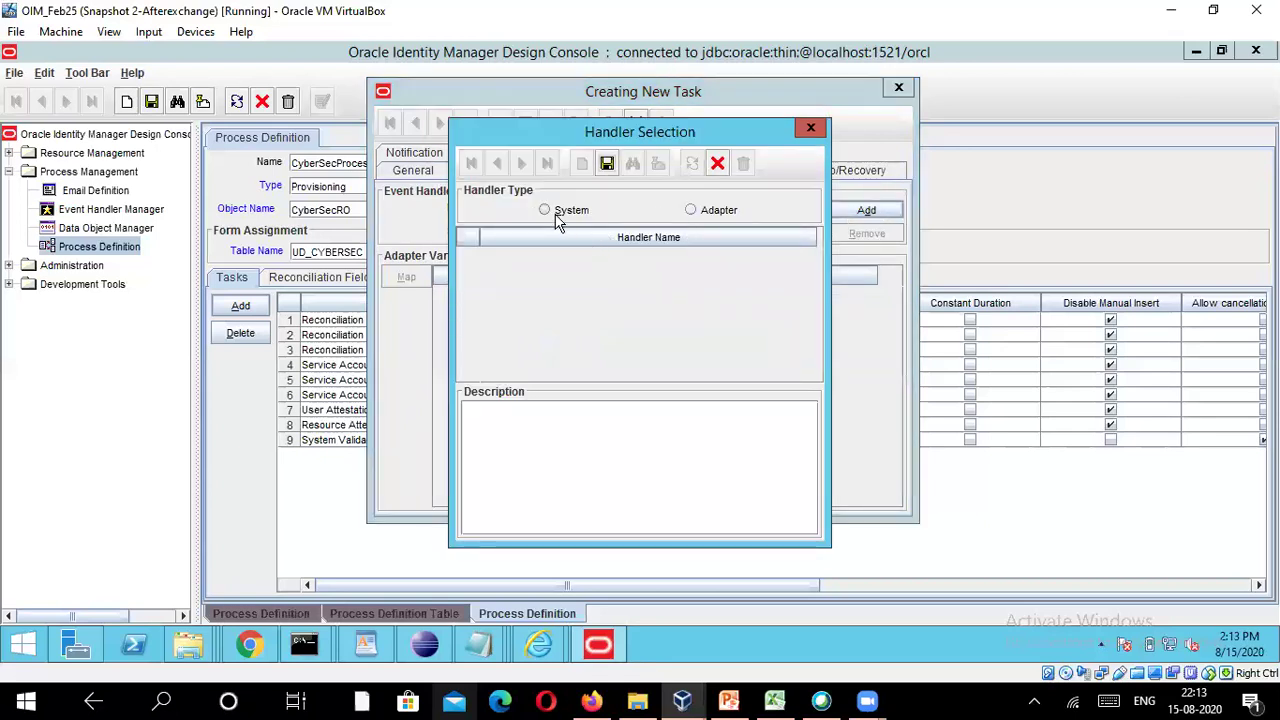
Attach the System handler tcCompleteTask to the task and acknowledge the success message.
left_click(692, 211)
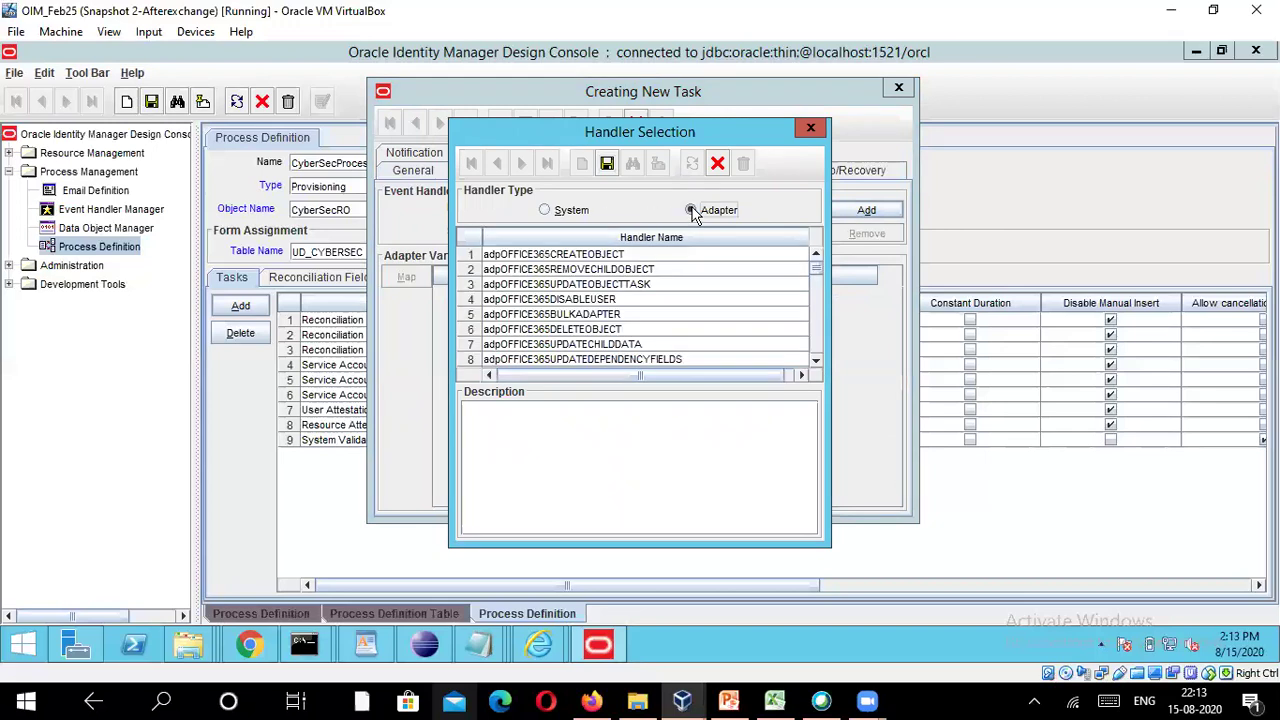
scroll(548, 320, "down", 3)
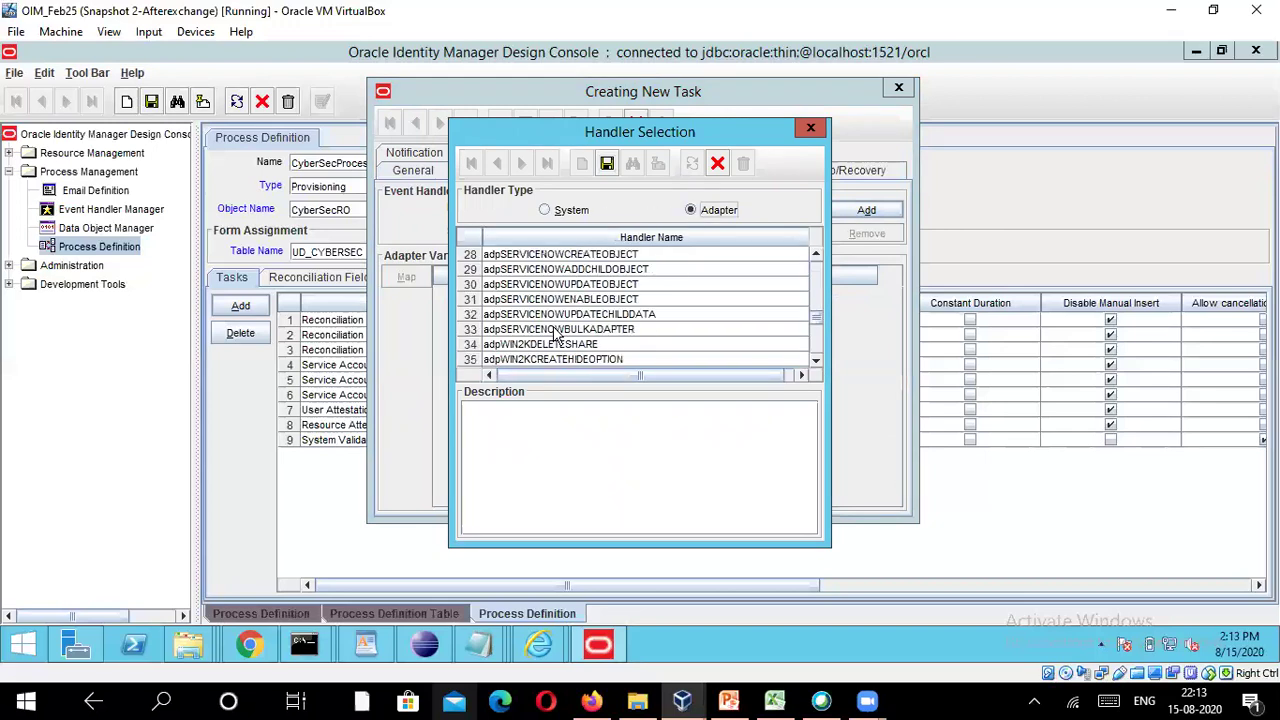
left_click(545, 212)
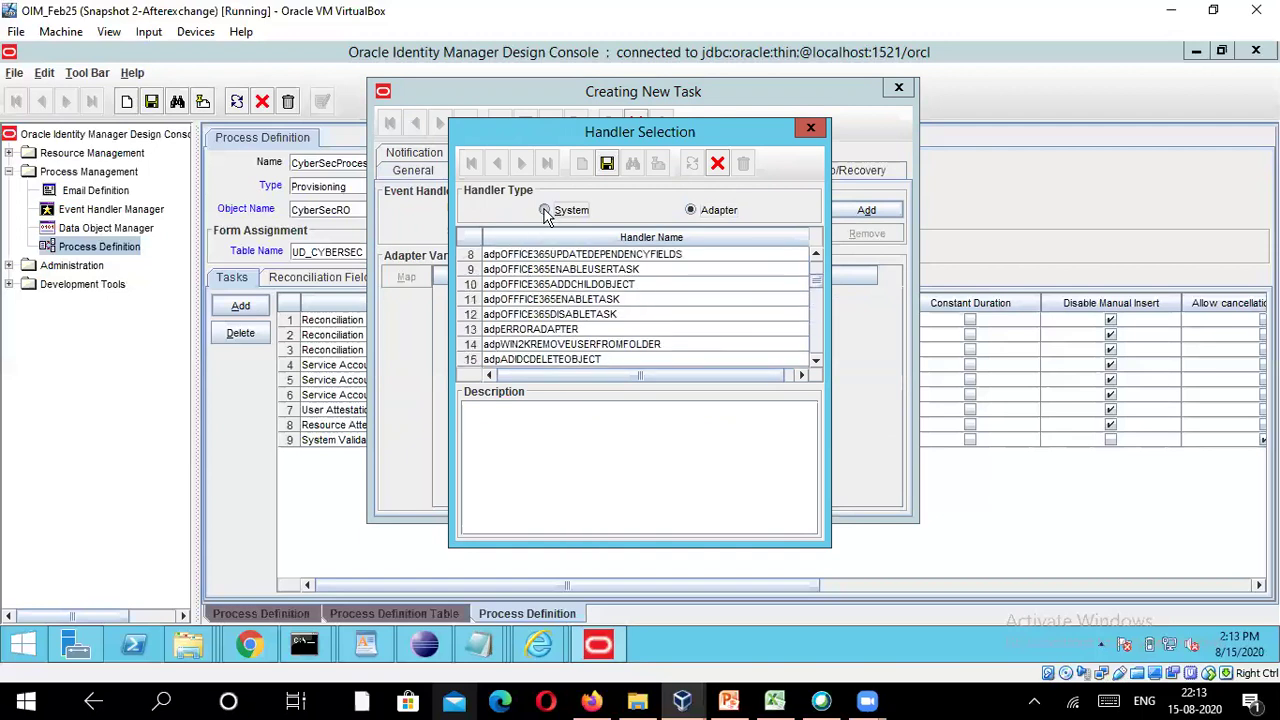
scroll(586, 310, "up", 3)
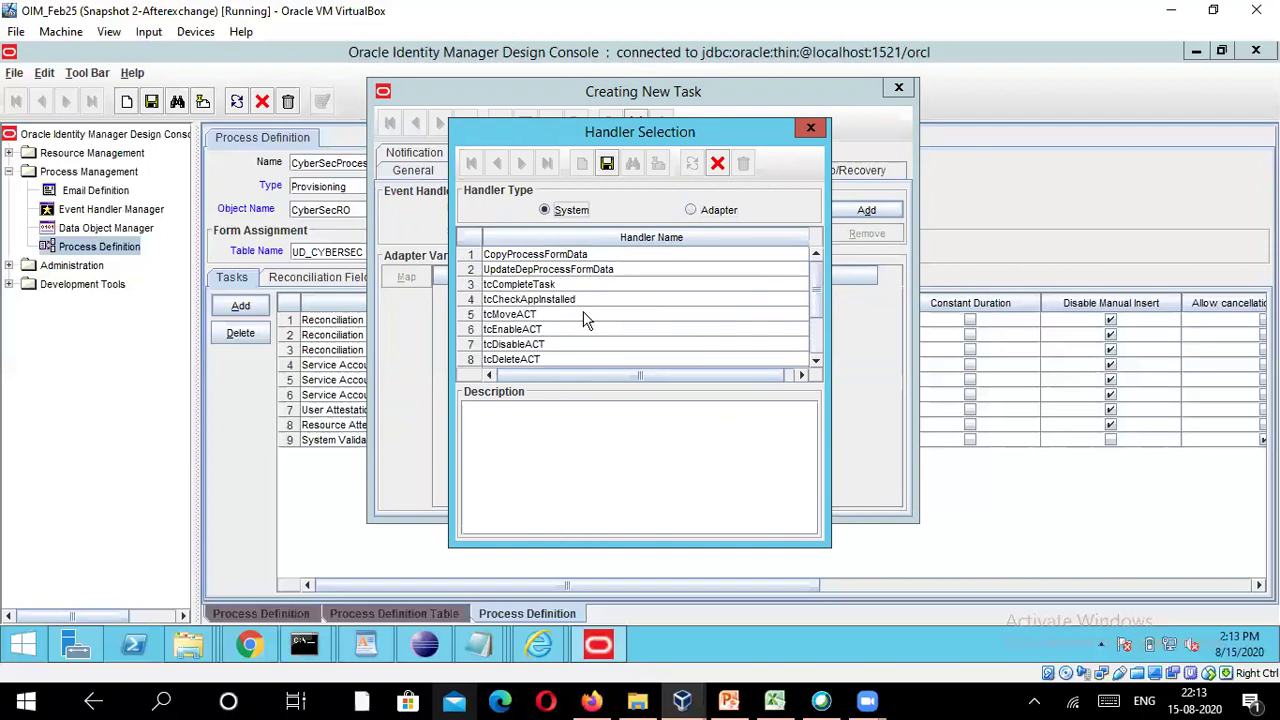
scroll(590, 318, "down", 2)
scroll(606, 312, "up", 1)
scroll(583, 293, "up", 1)
left_click(467, 286)
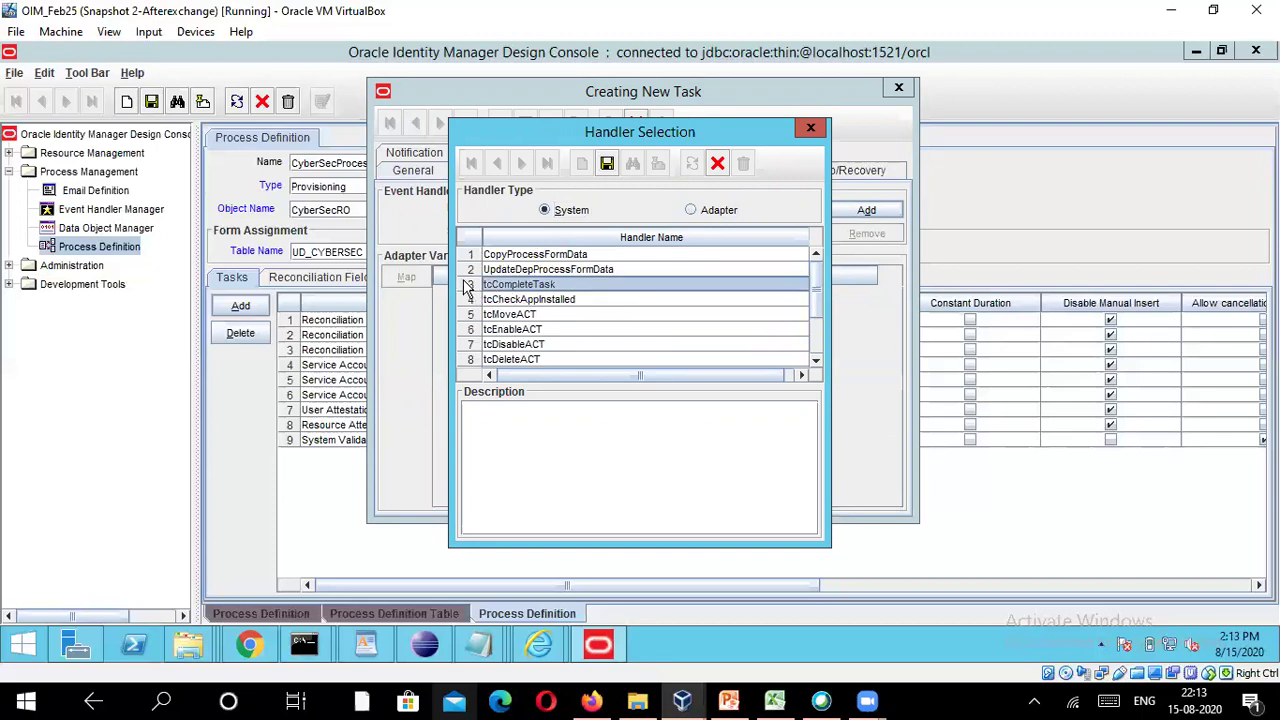
scroll(578, 312, "down", 2)
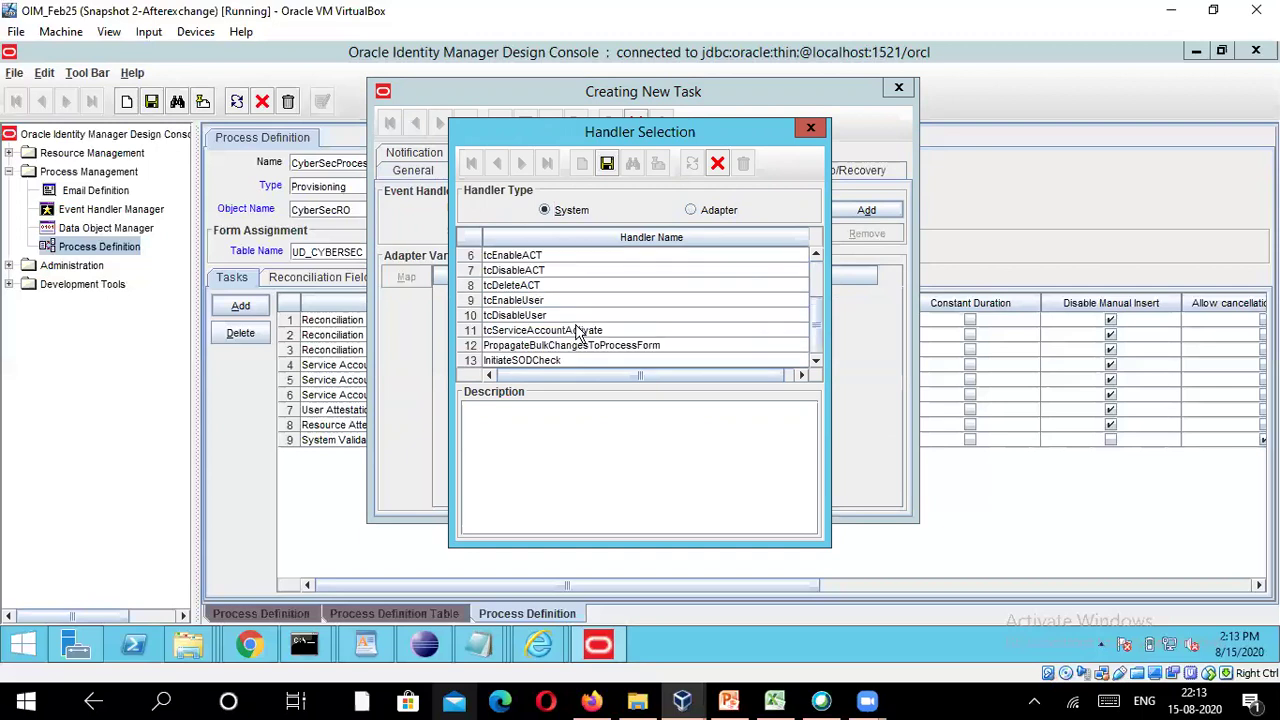
scroll(578, 332, "up", 2)
scroll(578, 332, "down", 2)
scroll(574, 315, "up", 2)
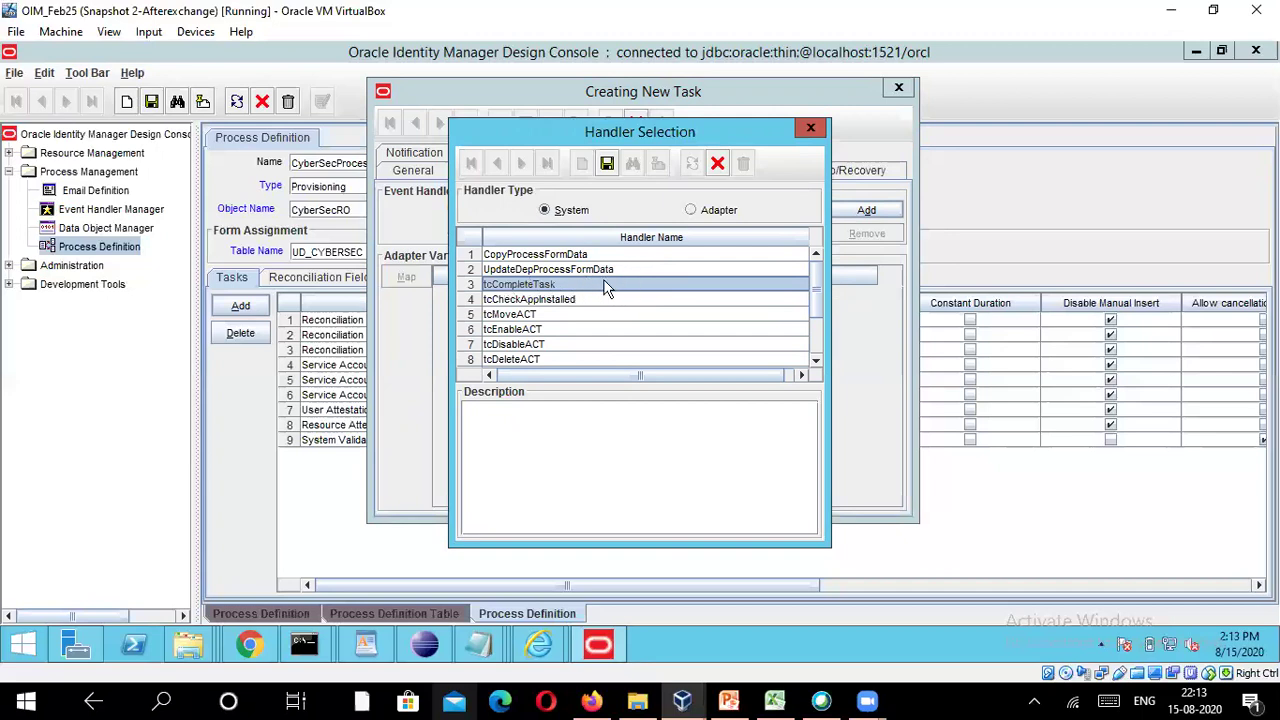
scroll(597, 335, "down", 2)
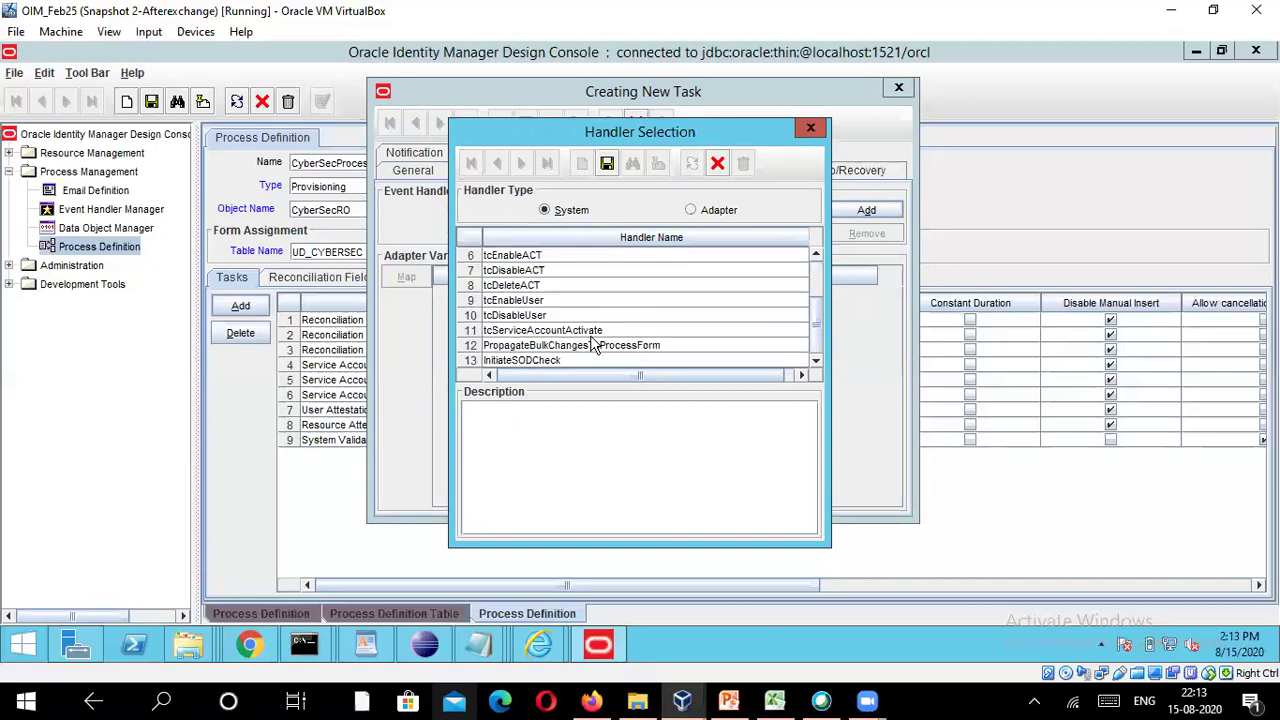
left_click(609, 163)
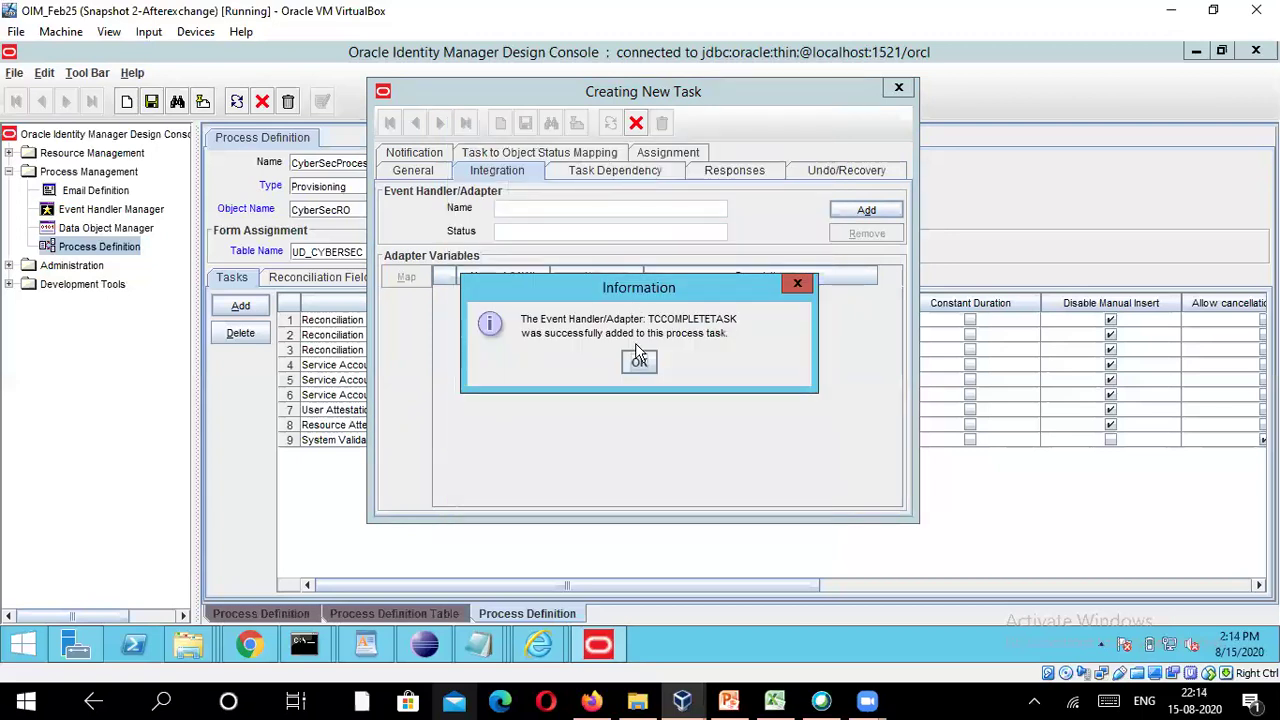
left_click(643, 366)
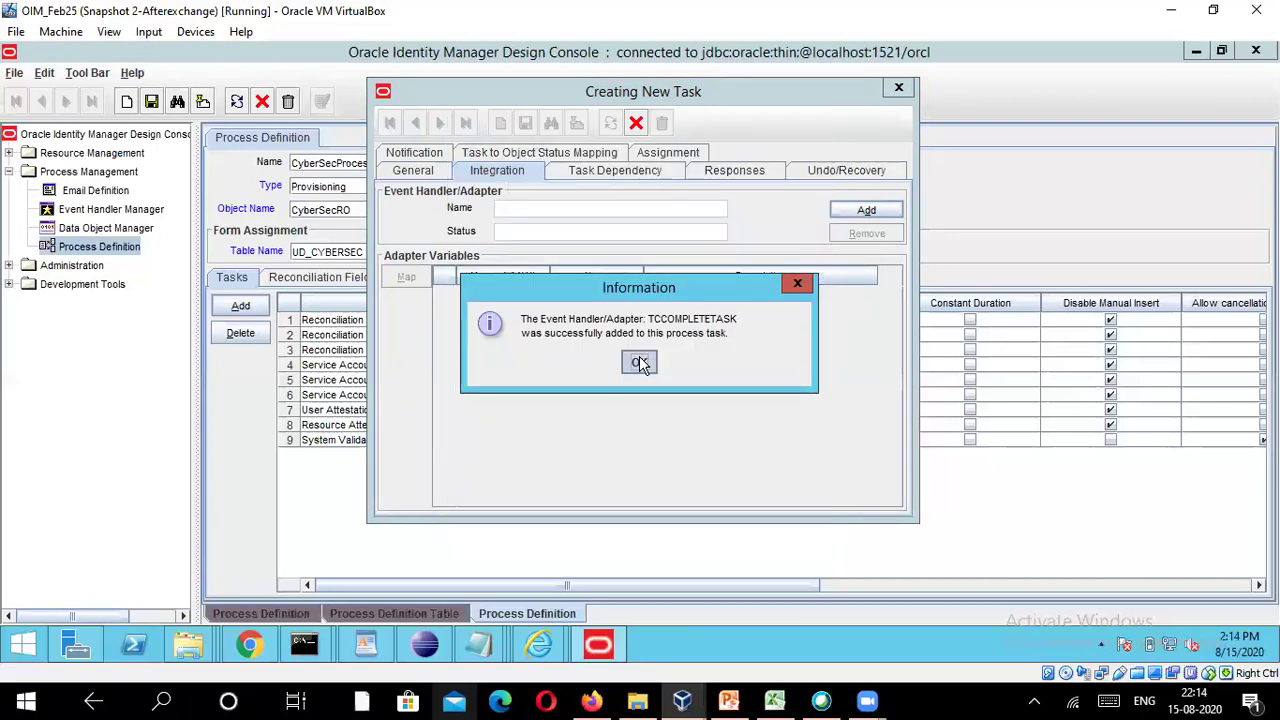
Review the task's Task Dependency tab, then its Responses tab.
left_click(624, 174)
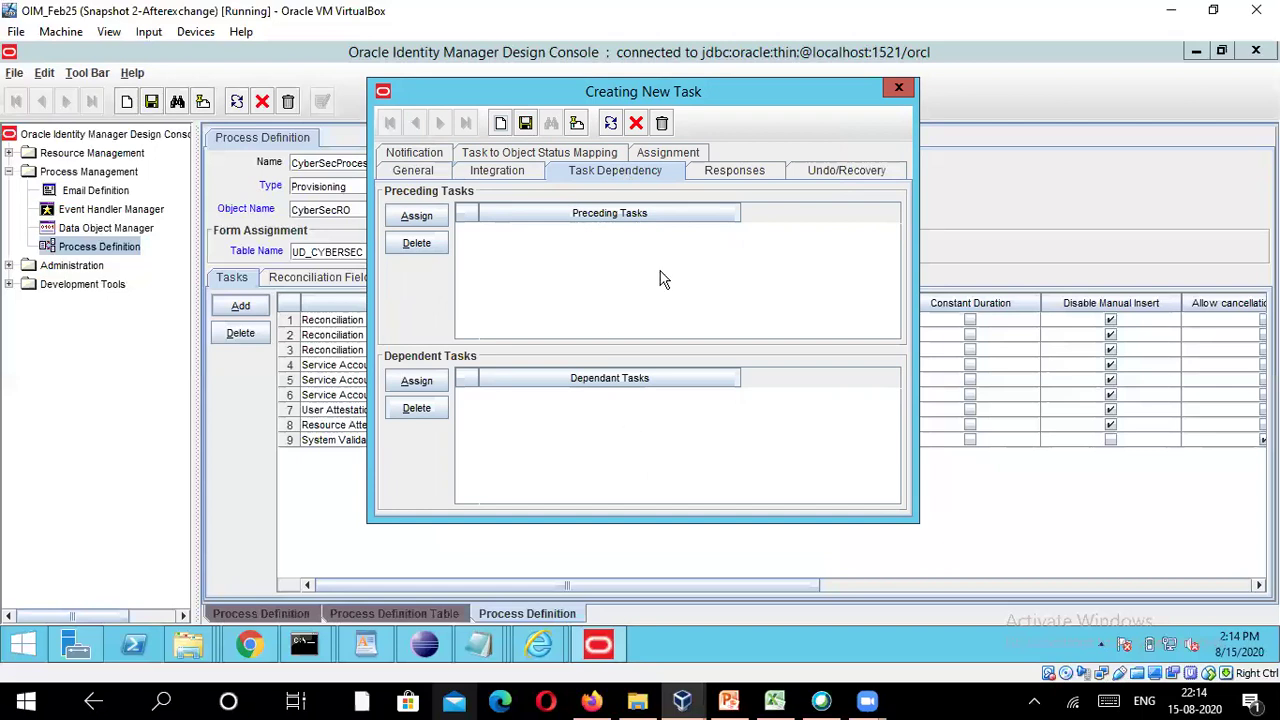
left_click(741, 172)
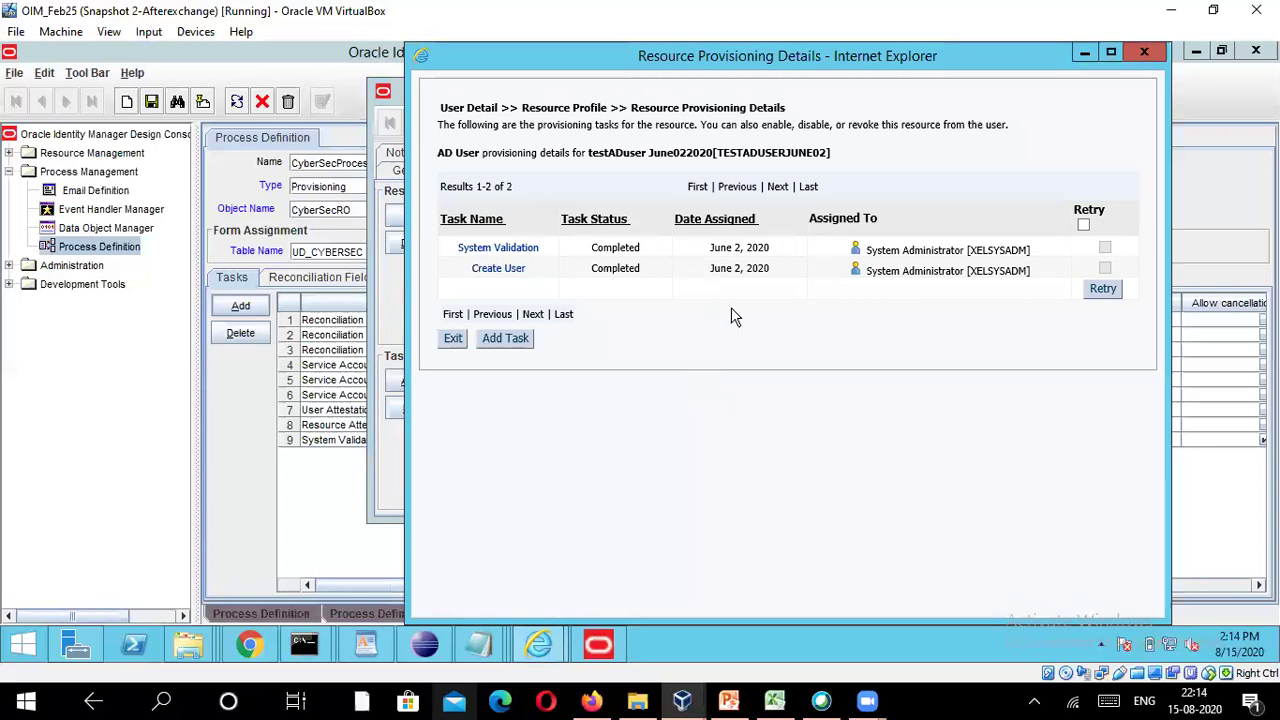
Inspect the Create User task details, selecting its Success response, then close the window.
left_click(498, 270)
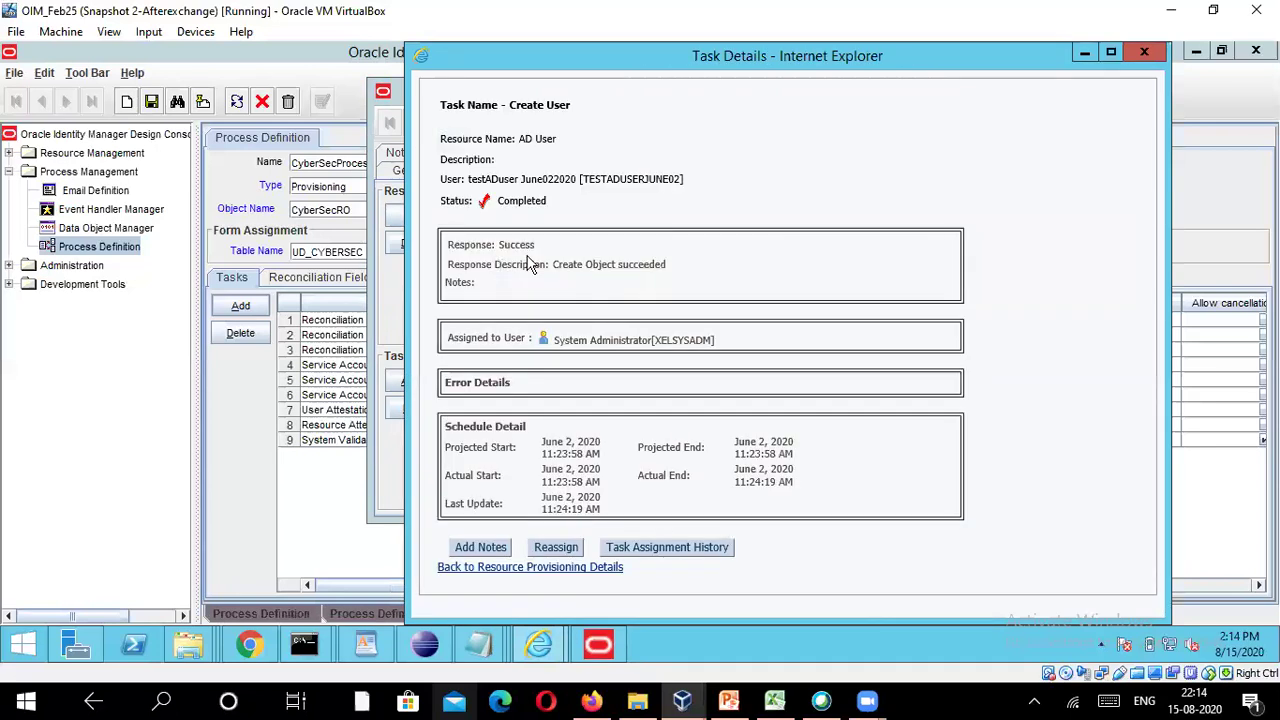
double_click(518, 246)
left_click(1144, 51)
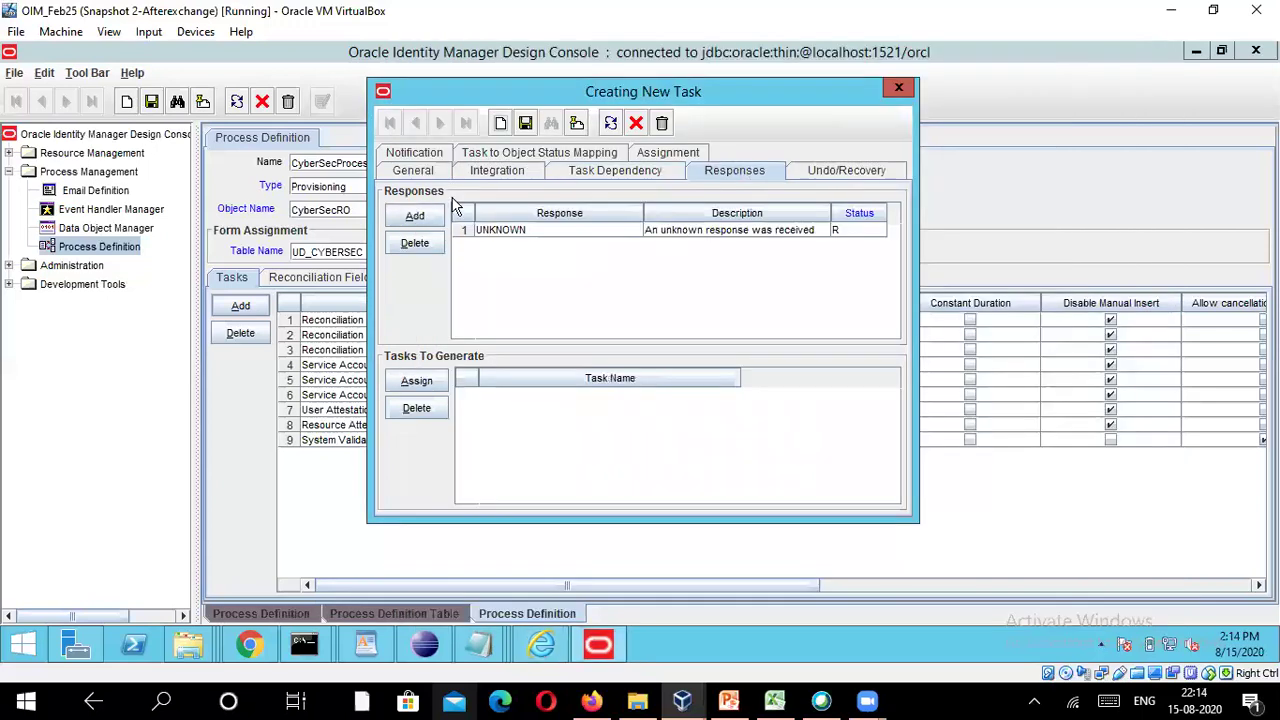
Reopen Create User details via Accounts > Resource History, highlight 'Success', and return to Design Console.
left_click(556, 648)
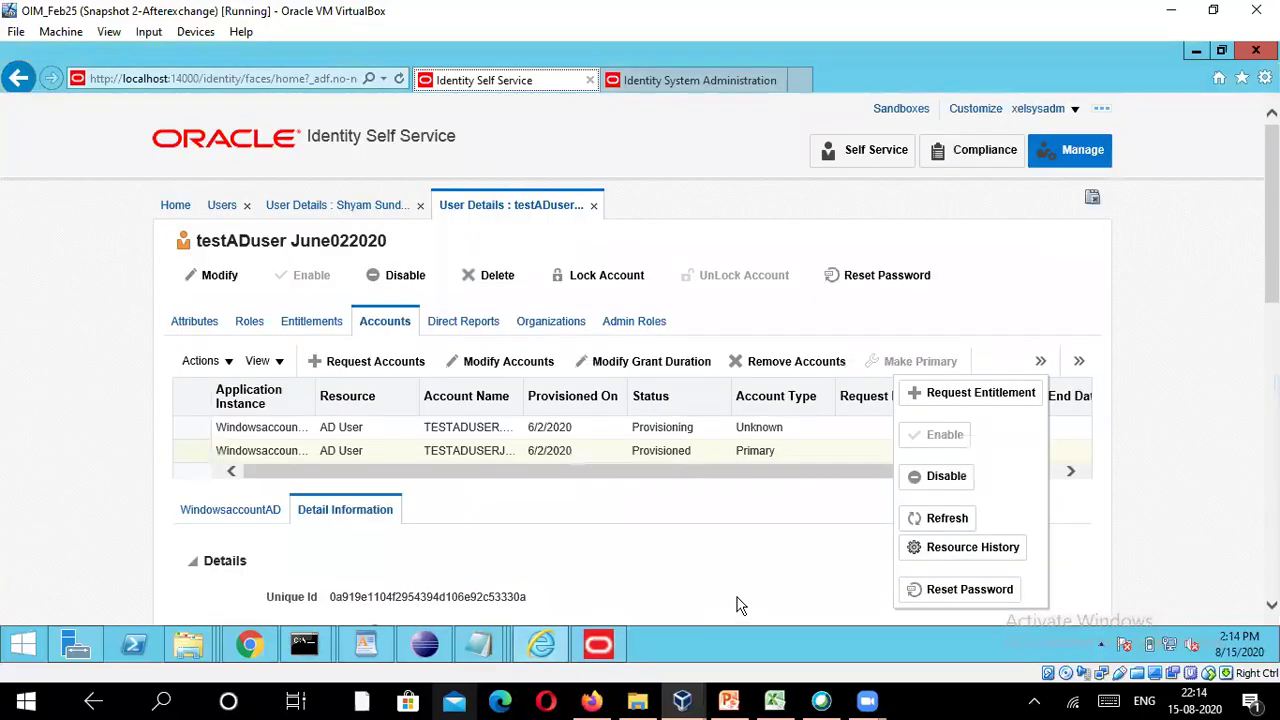
left_click(962, 547)
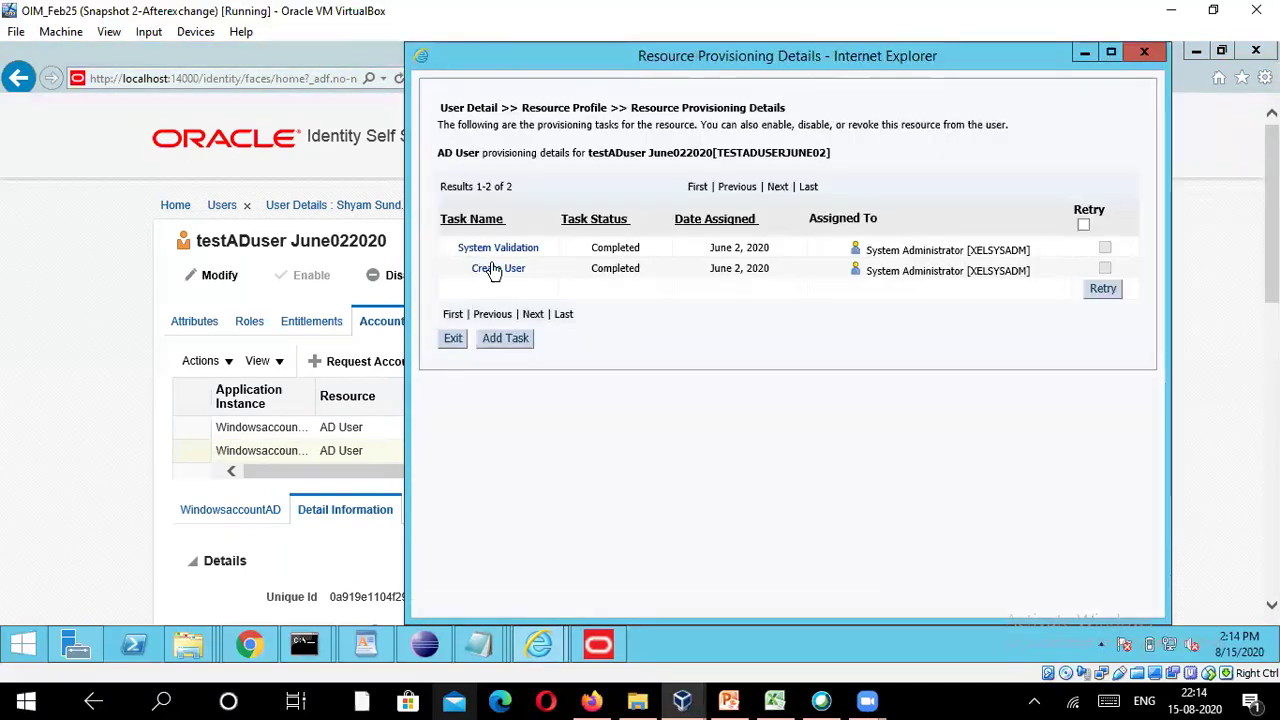
left_click(497, 270)
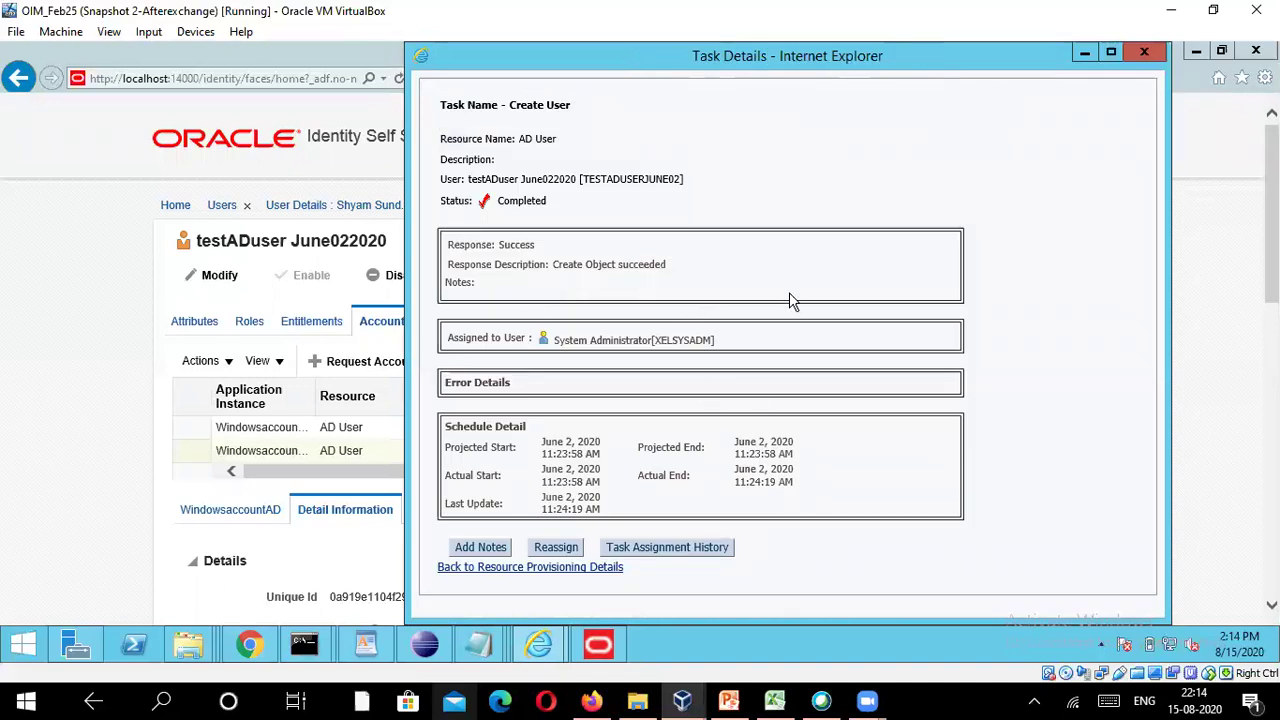
triple_click(487, 243)
double_click(492, 244)
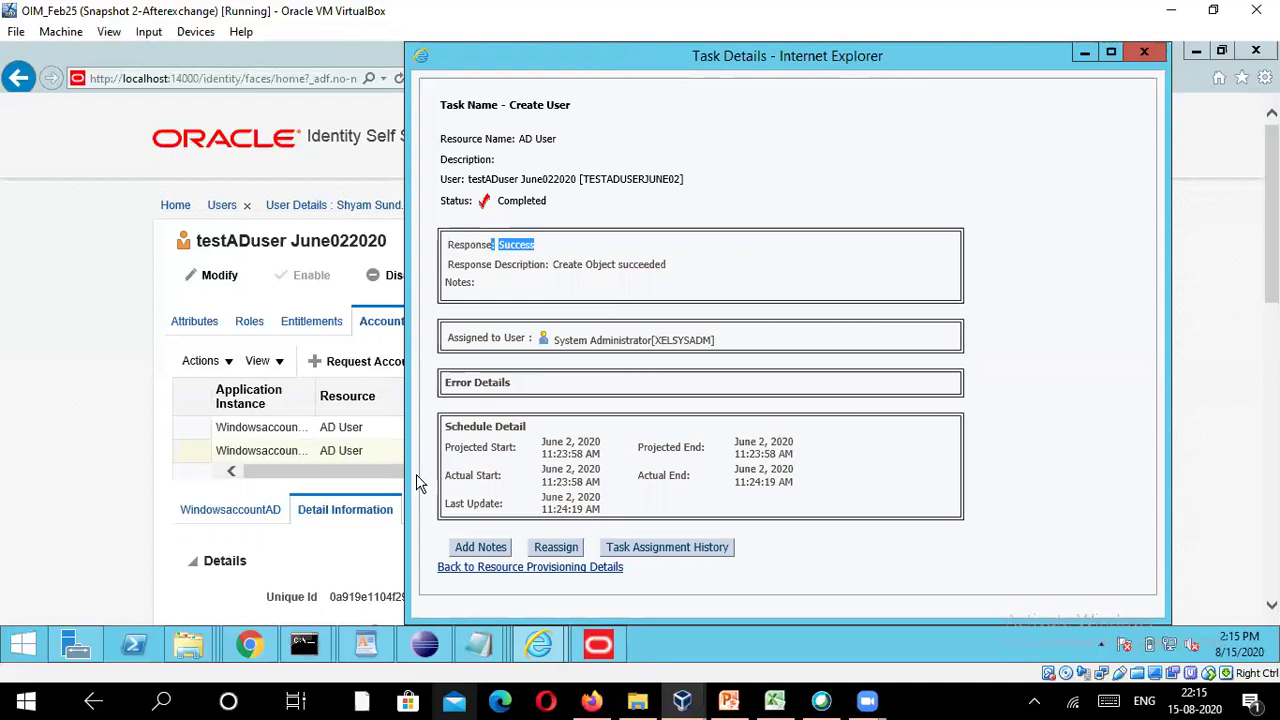
mouse_move(591, 700)
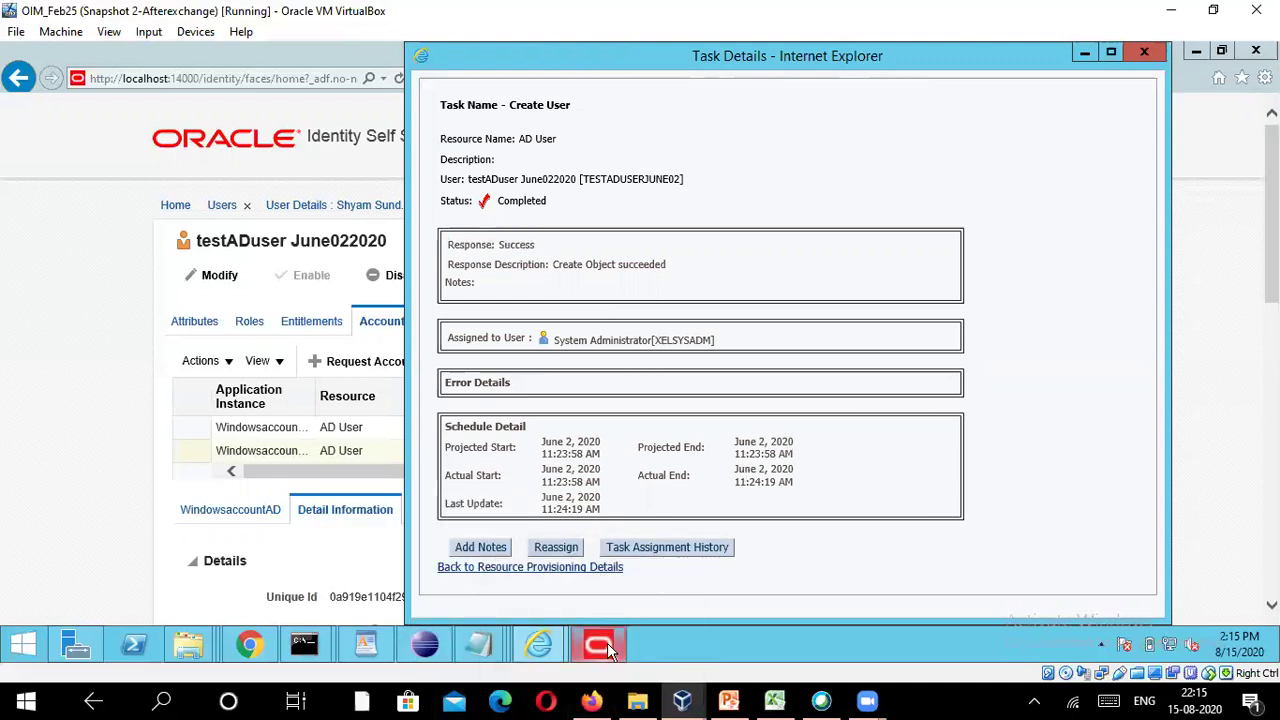
left_click(600, 645)
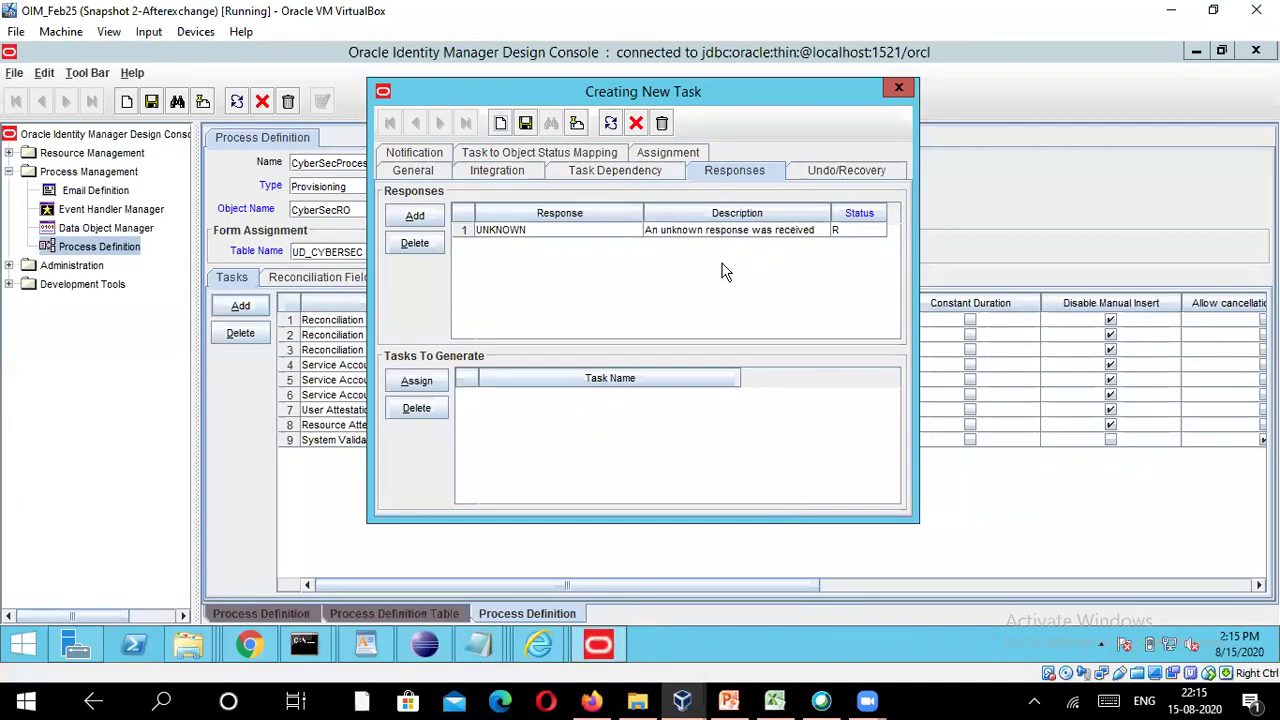
Add a response named 'Success' with description 'Successfully Completed'.
left_click(424, 218)
left_click(519, 243)
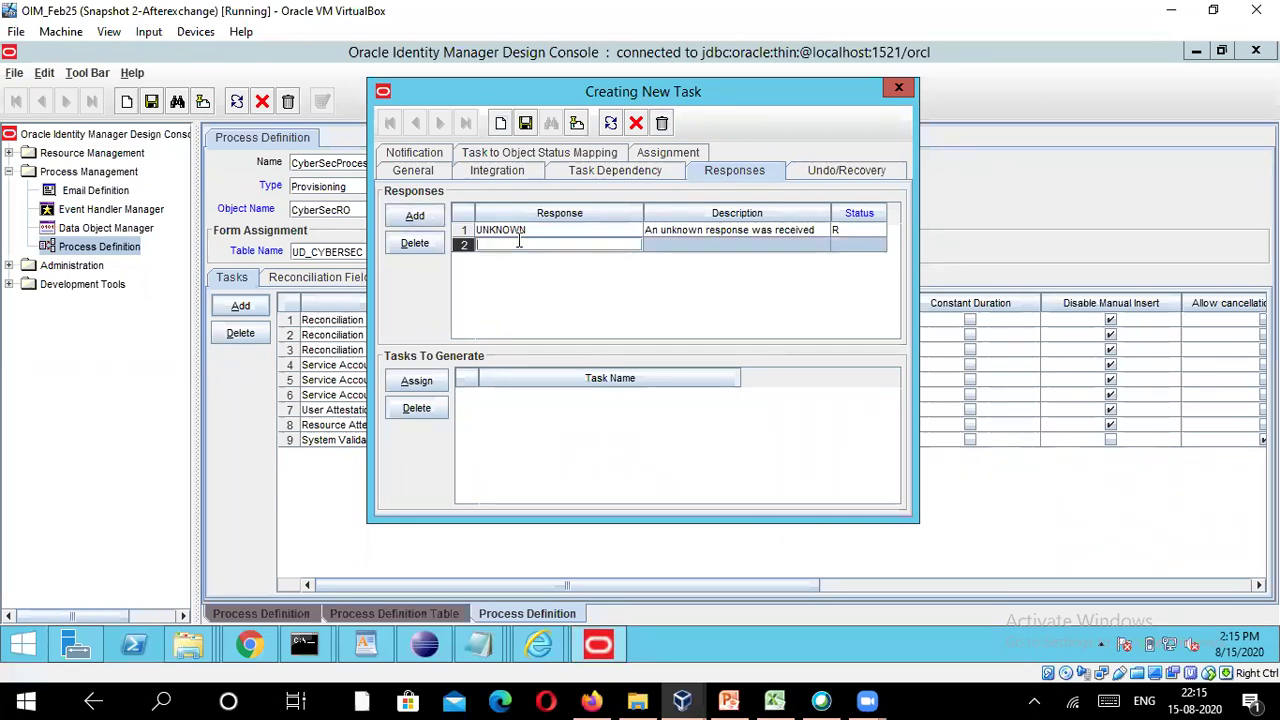
type("Success")
left_click(729, 245)
left_click(713, 247)
type("Successfully Completed")
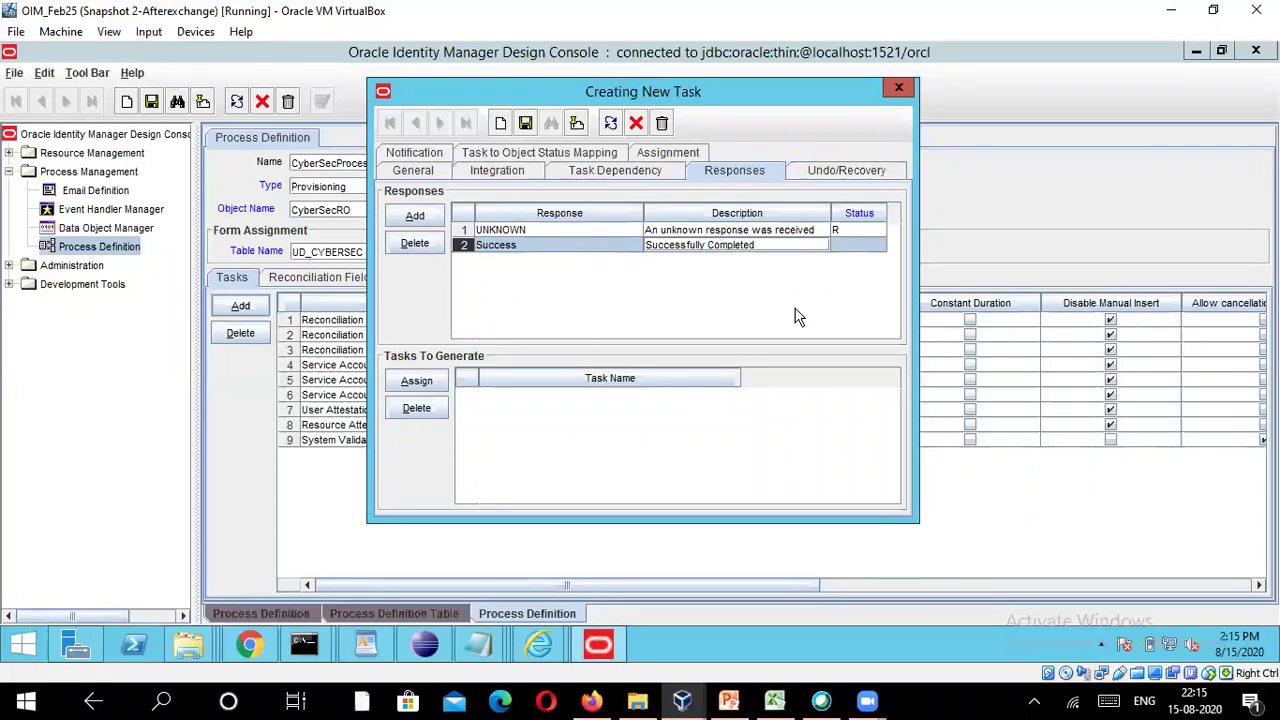
Set the Success response's status to C (Completed) from the status lookup.
left_click(851, 250)
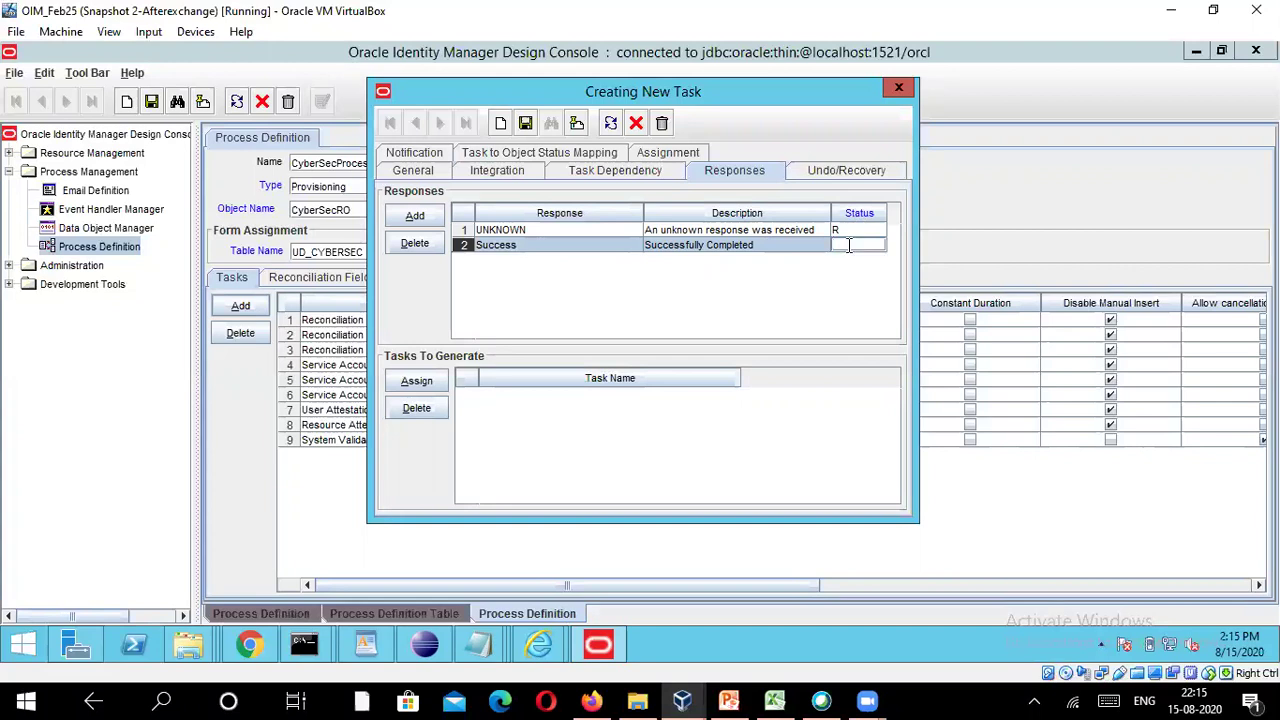
double_click(847, 245)
left_click_drag(695, 213, 860, 272)
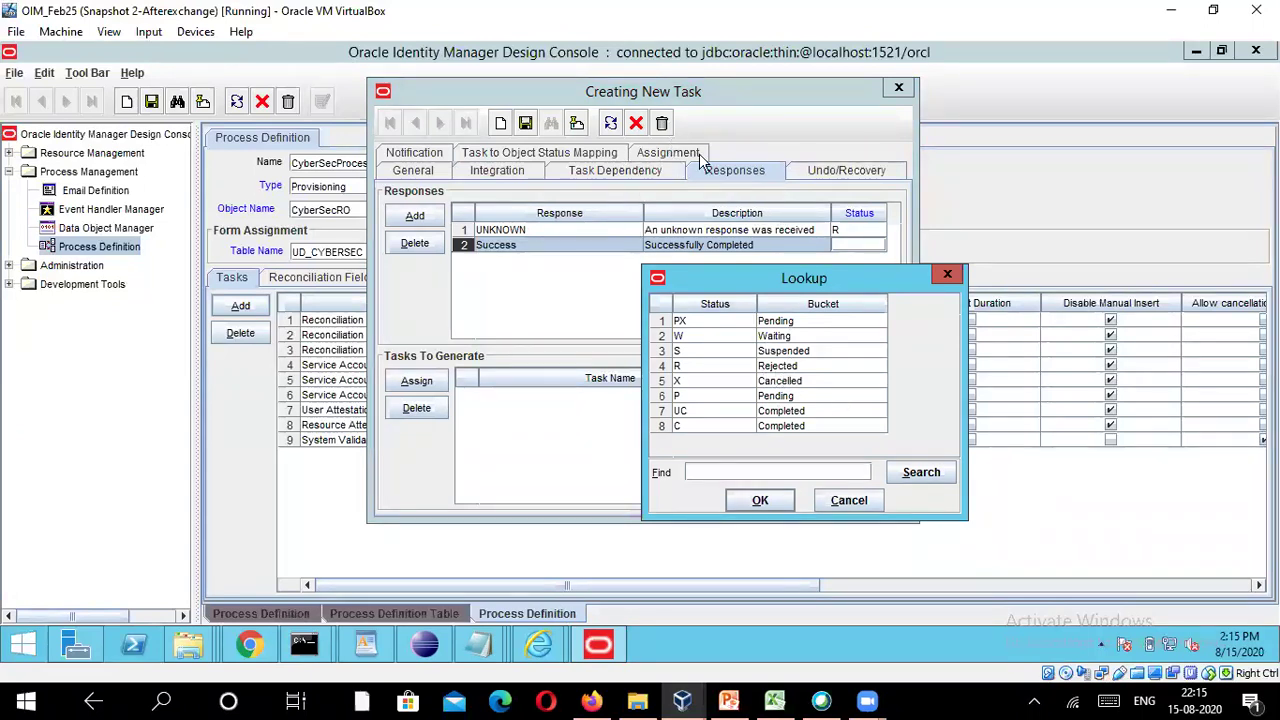
left_click(795, 426)
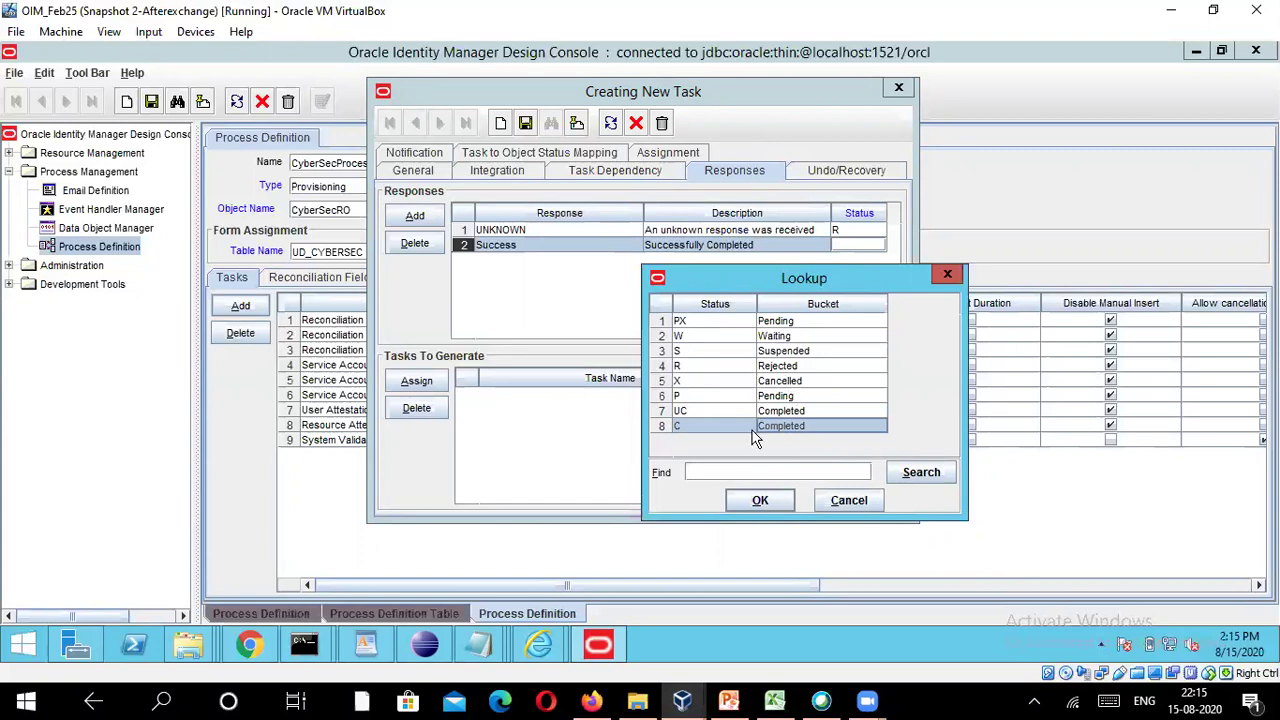
left_click(755, 500)
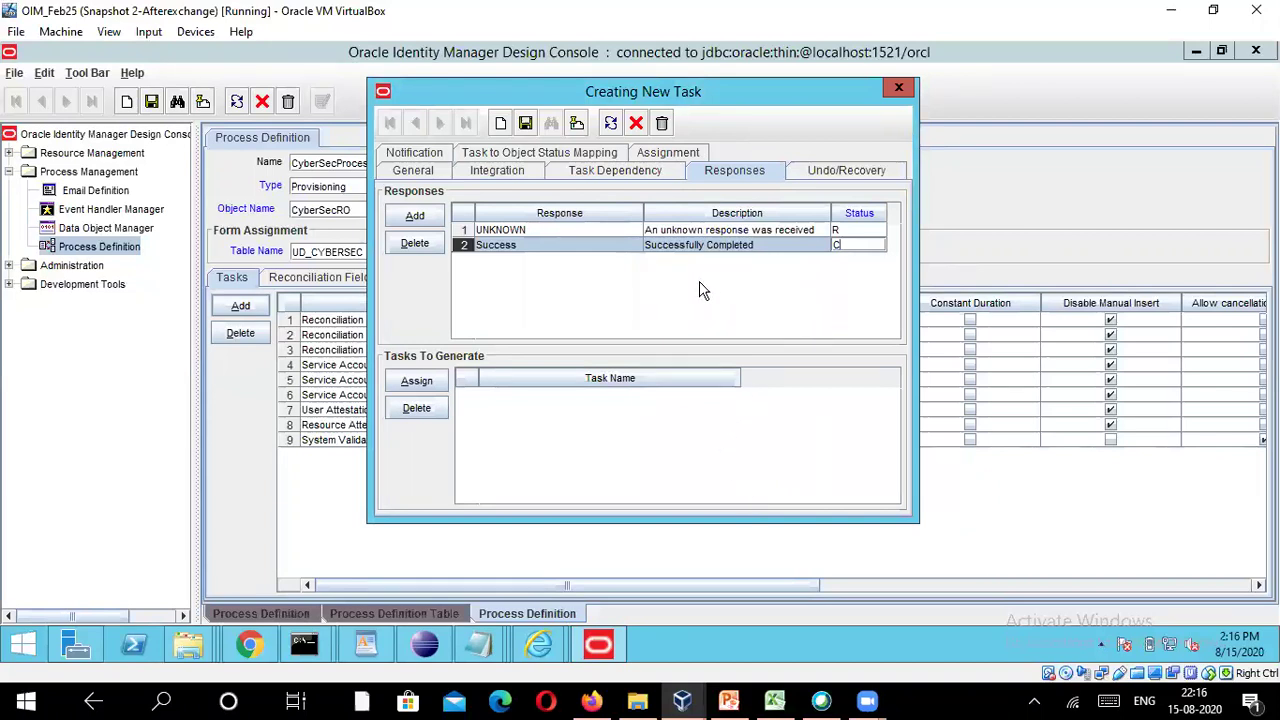
On Task to Object Status Mapping, change status C's object status from None to Provisioned.
left_click(553, 154)
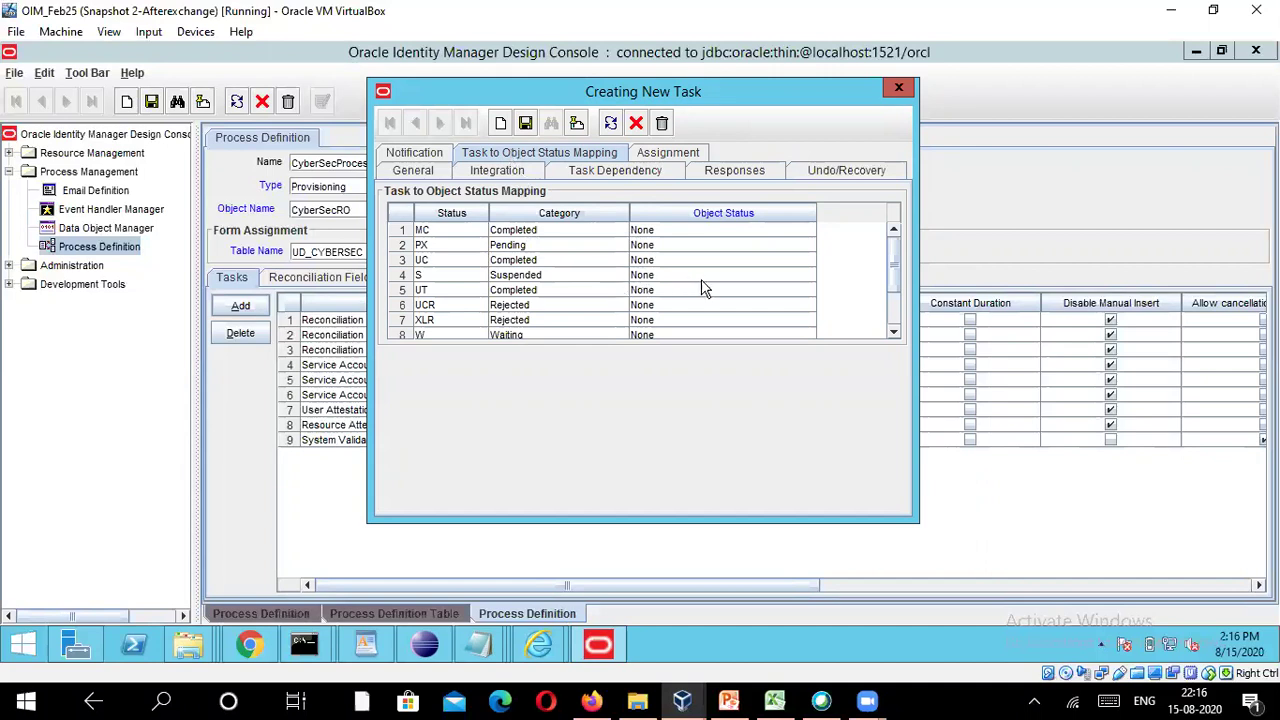
scroll(896, 295, "down", 2)
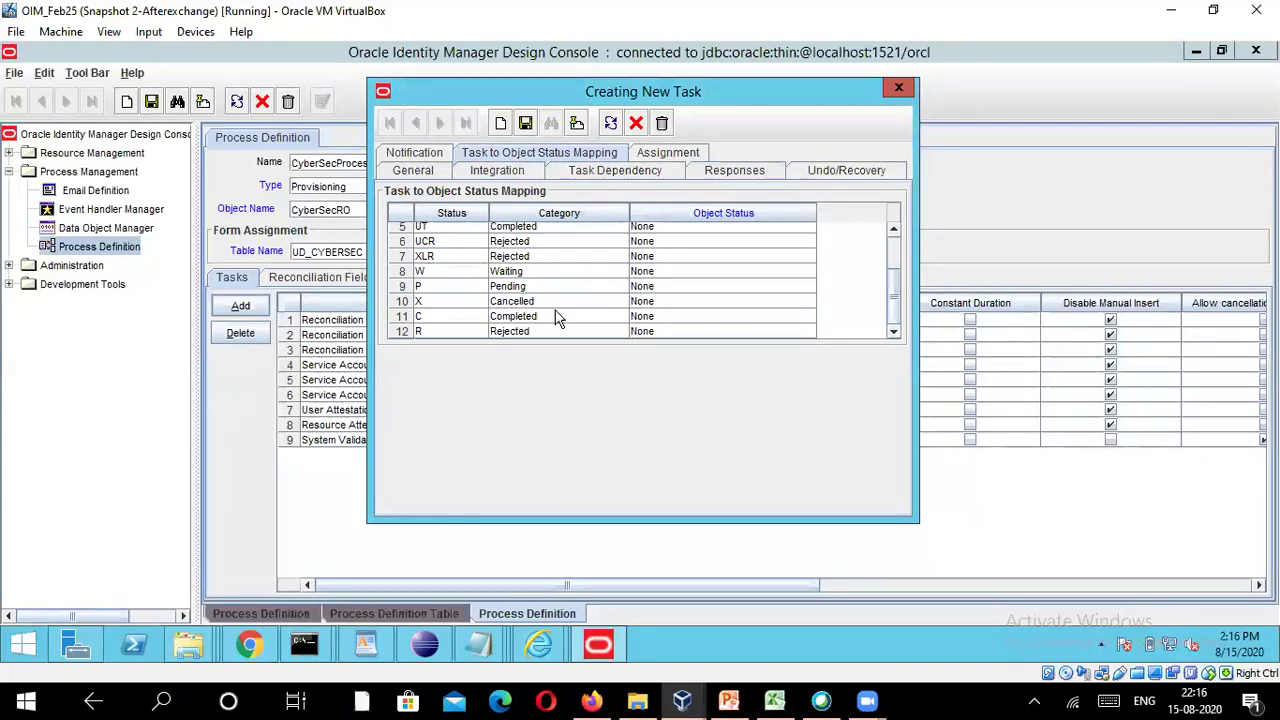
left_click(657, 316)
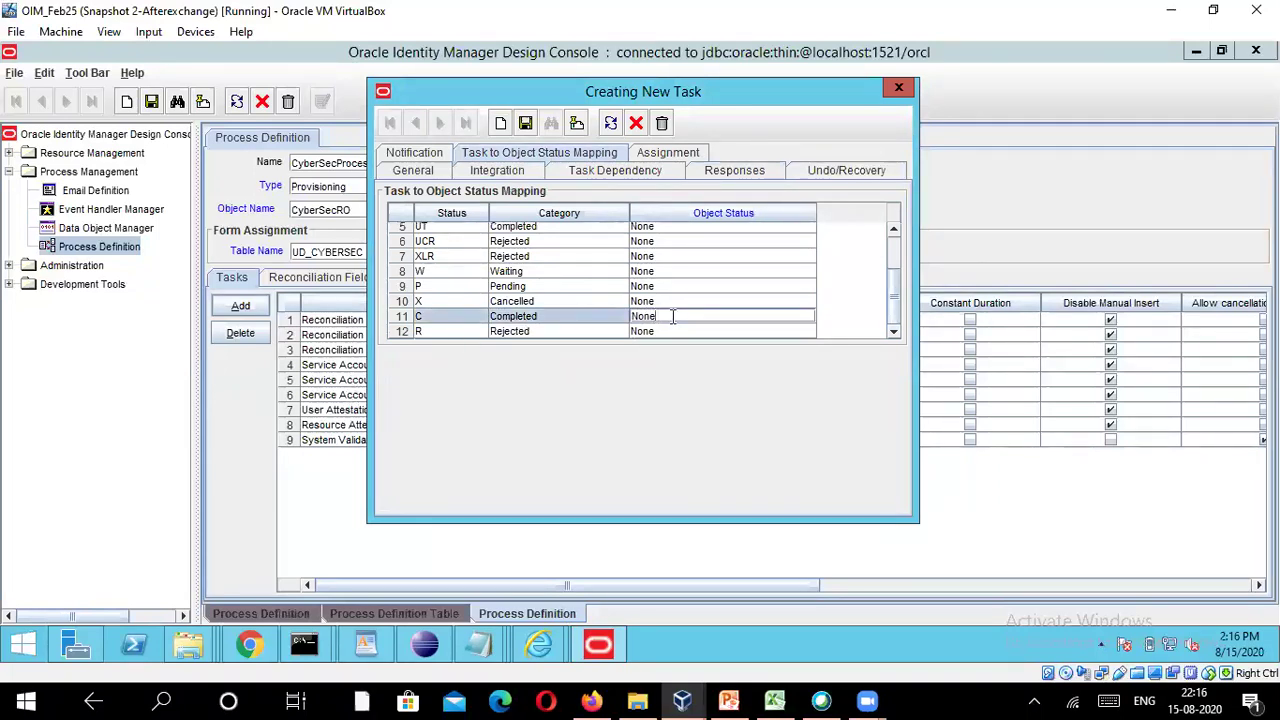
double_click(673, 316)
left_click(400, 318)
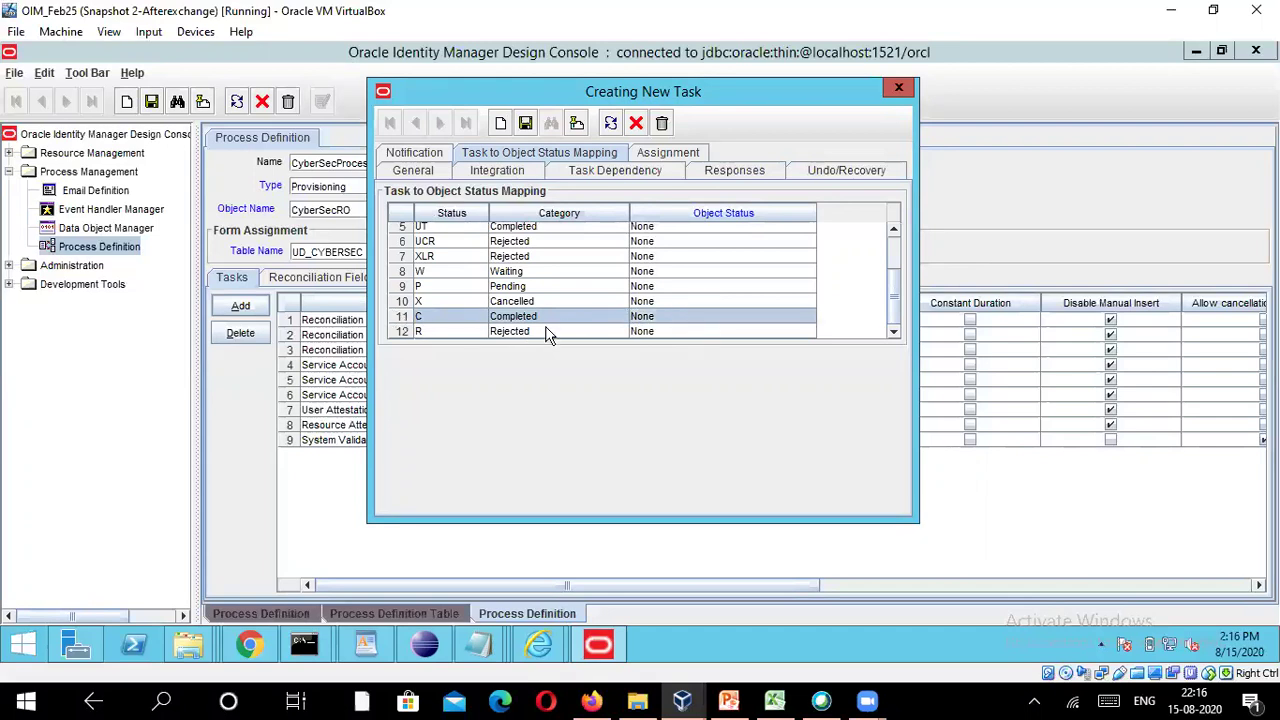
left_click(665, 315)
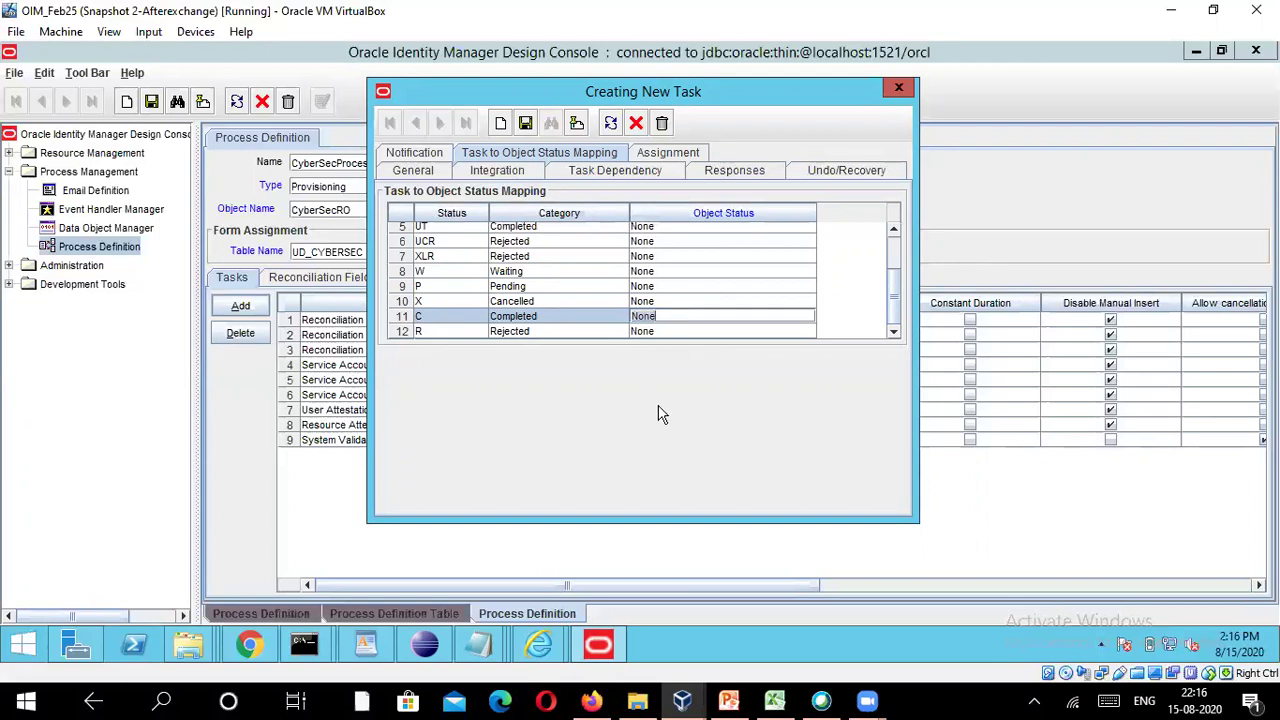
key("BackSpace")
key("BackSpace")
key("BackSpace")
key("BackSpace")
double_click(688, 315)
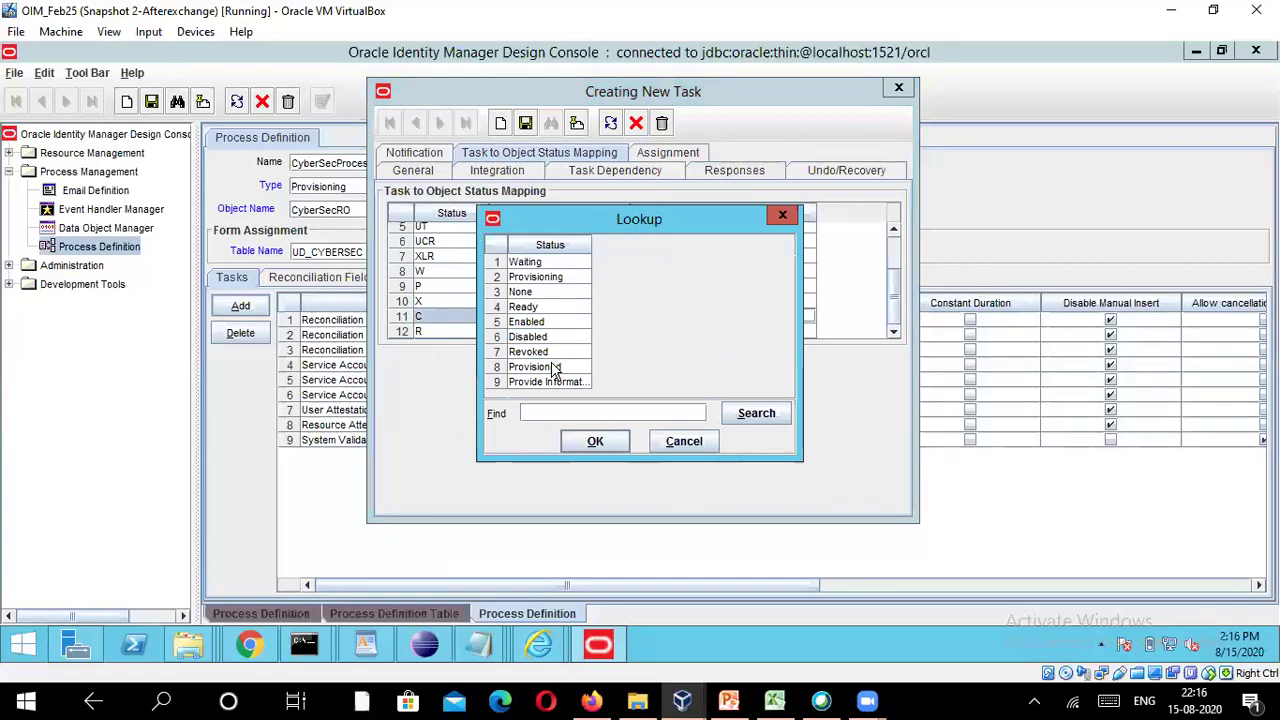
left_click(497, 368)
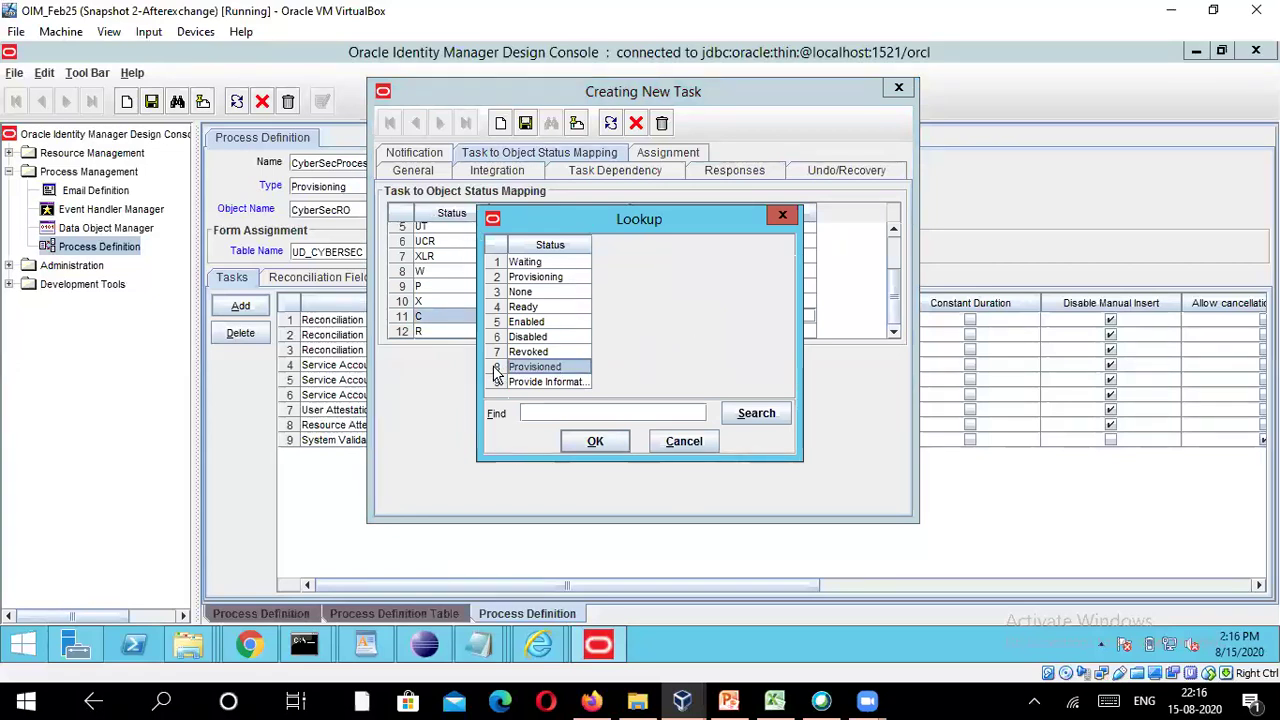
left_click(594, 444)
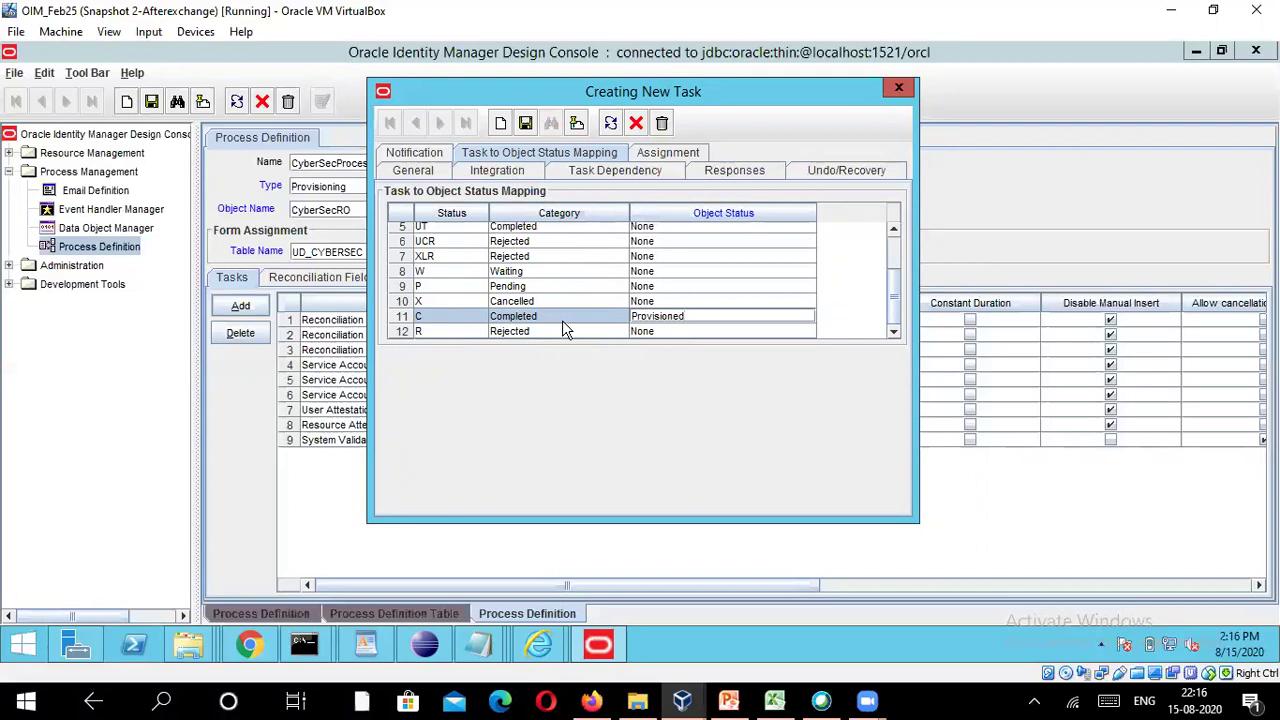
Save CreateUserProcessTask, close its form confirming Yes, and save CyberSecProcessDef.
left_click(526, 125)
left_click(526, 124)
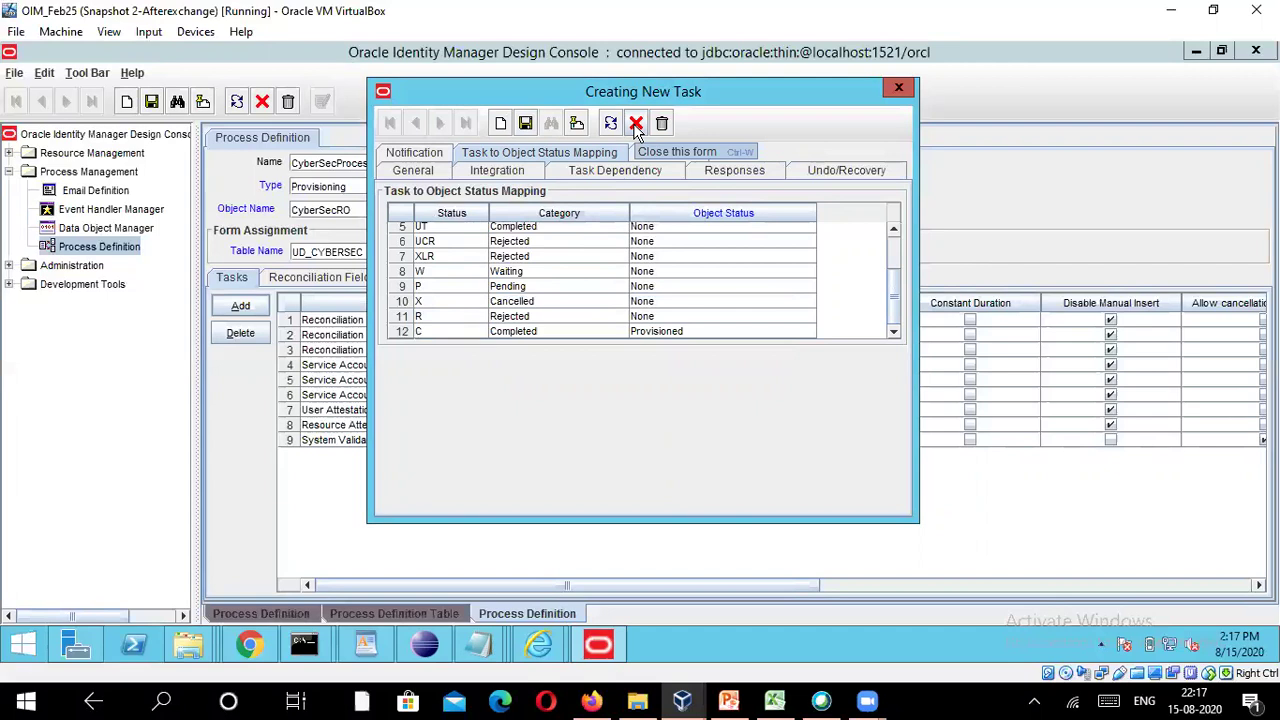
left_click(636, 123)
left_click(616, 364)
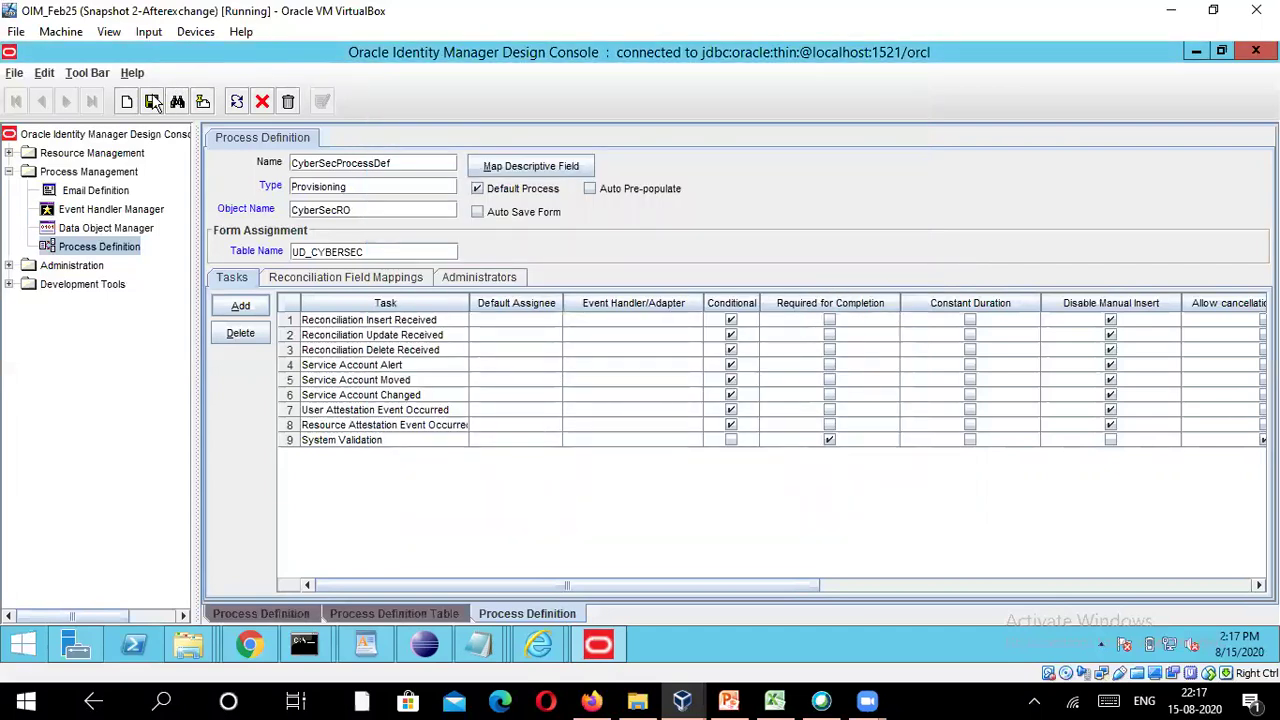
left_click(151, 101)
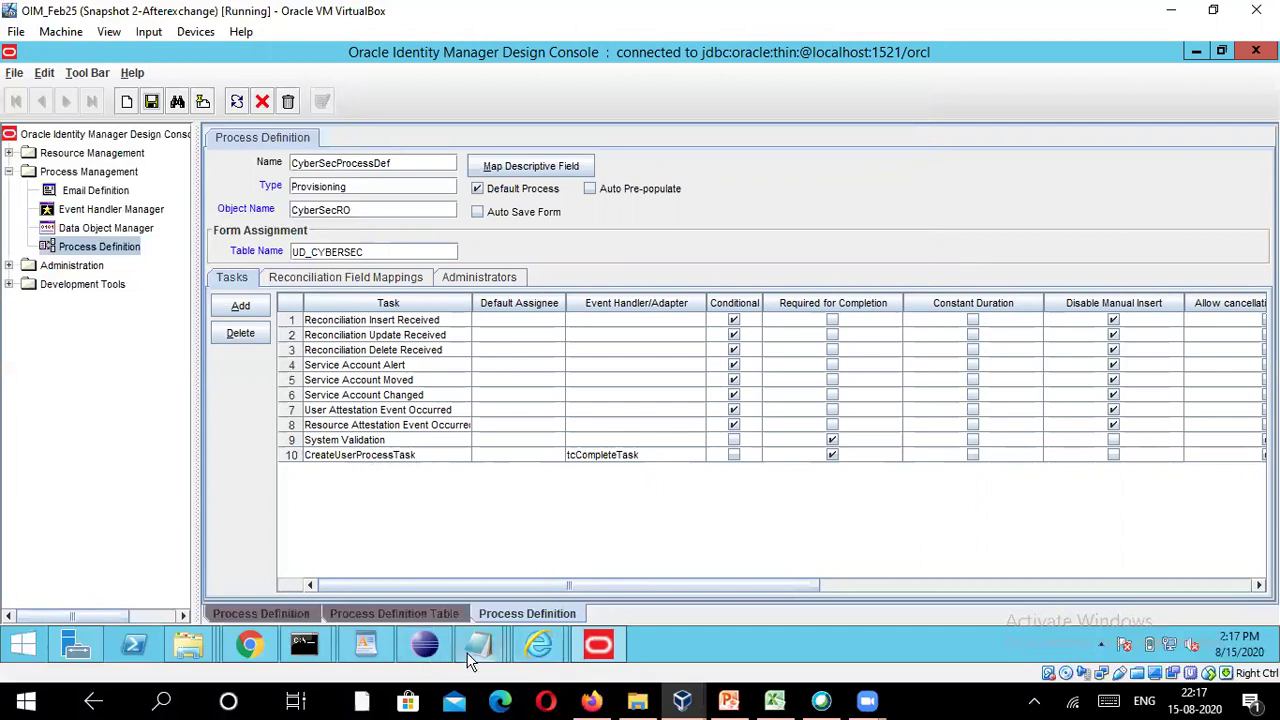
In the Notepad Steps notes, scroll to item 6 and highlight 'Process task'.
mouse_move(480, 651)
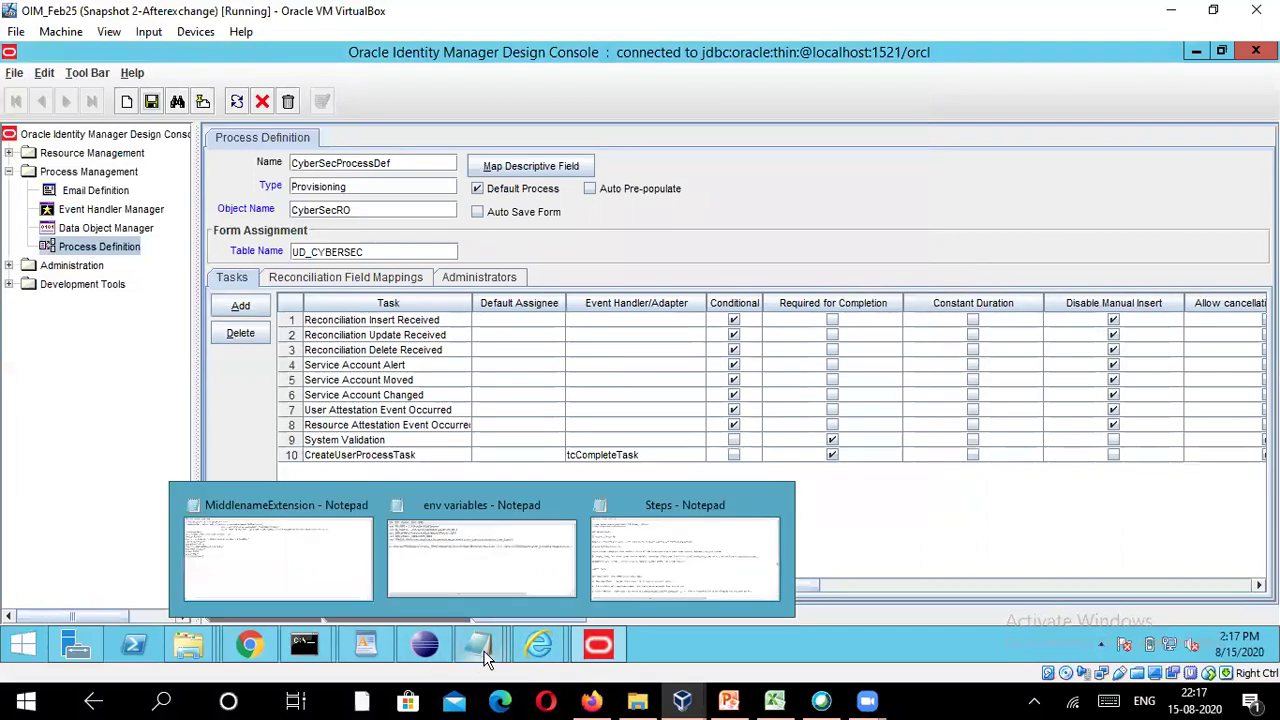
left_click(657, 570)
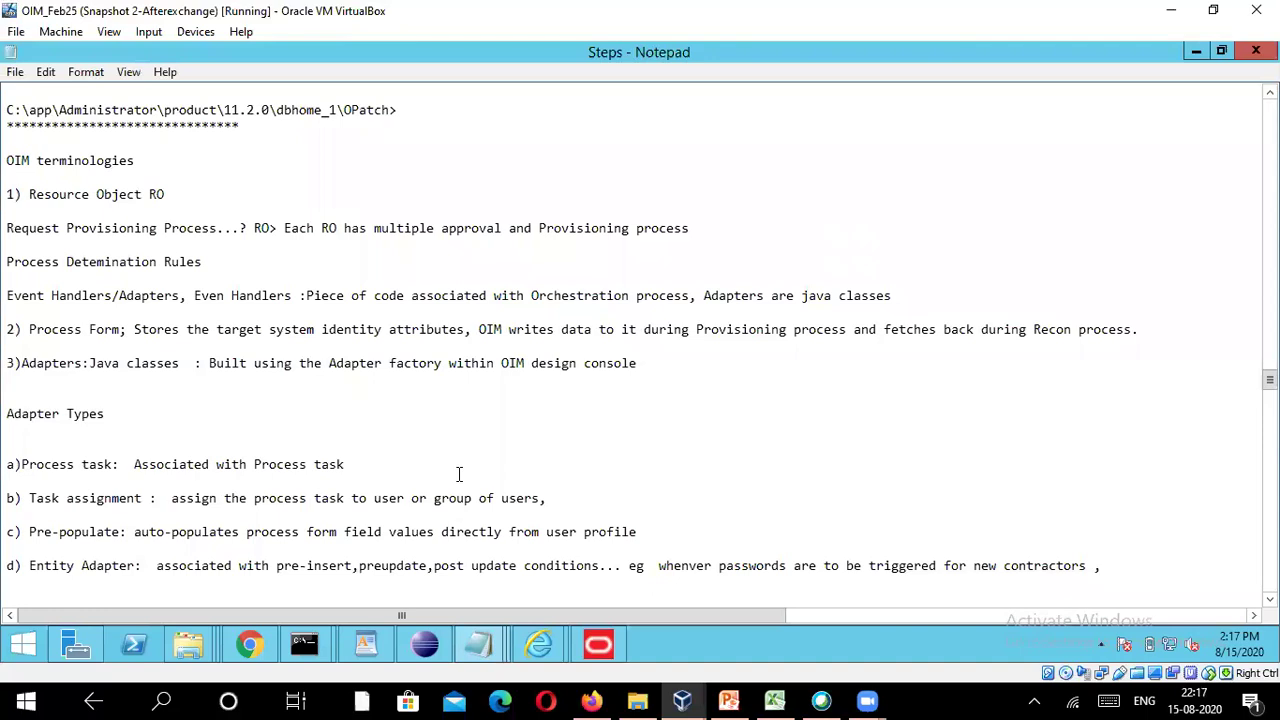
scroll(459, 474, "down", 5)
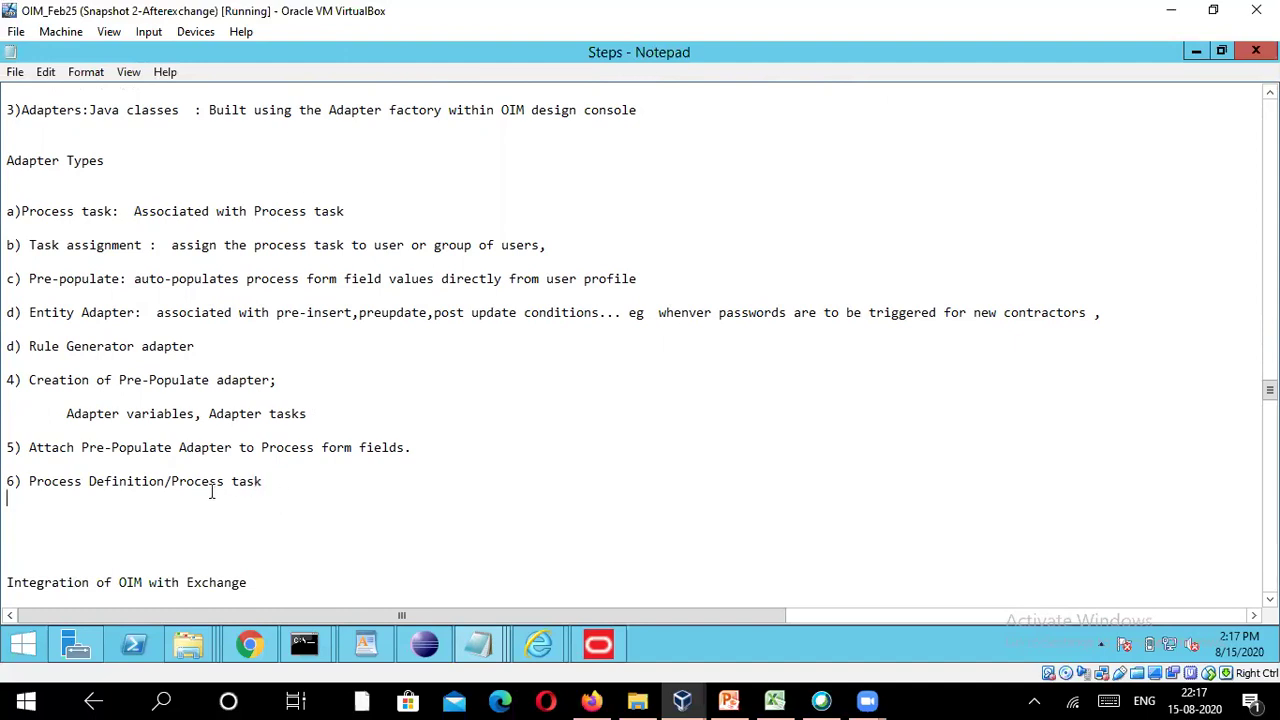
left_click_drag(211, 492, 168, 480)
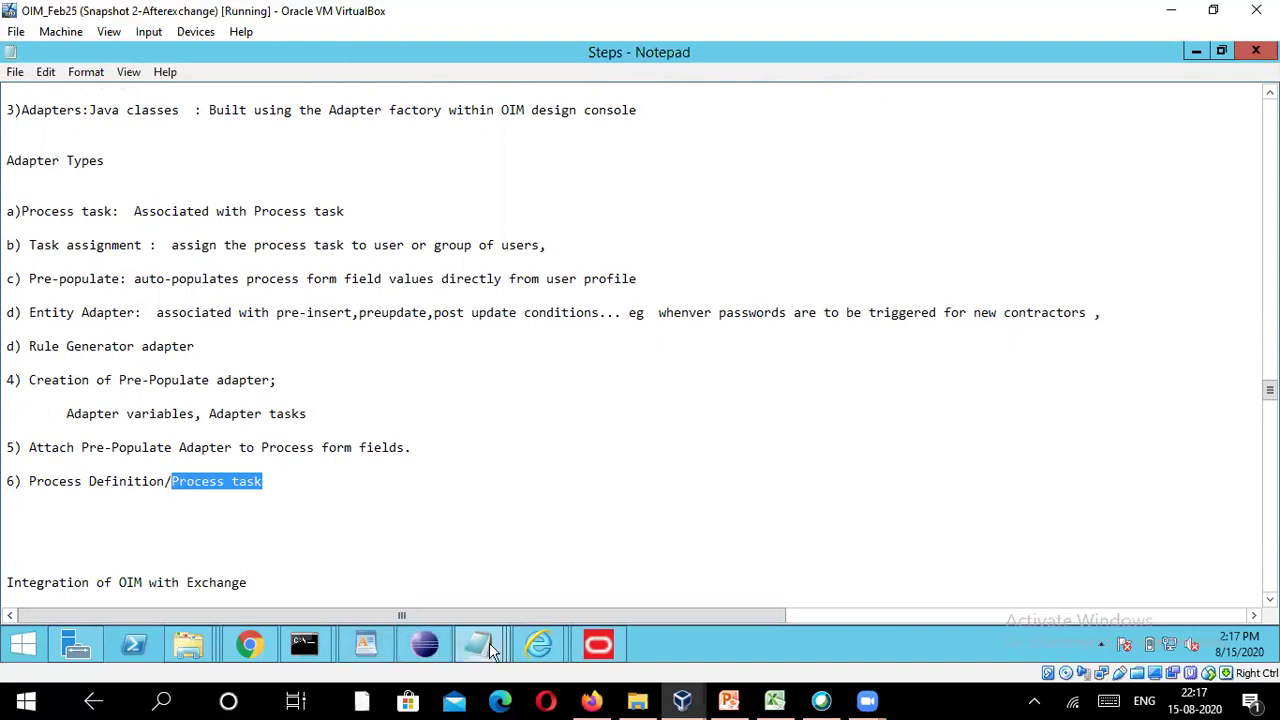
mouse_move(545, 650)
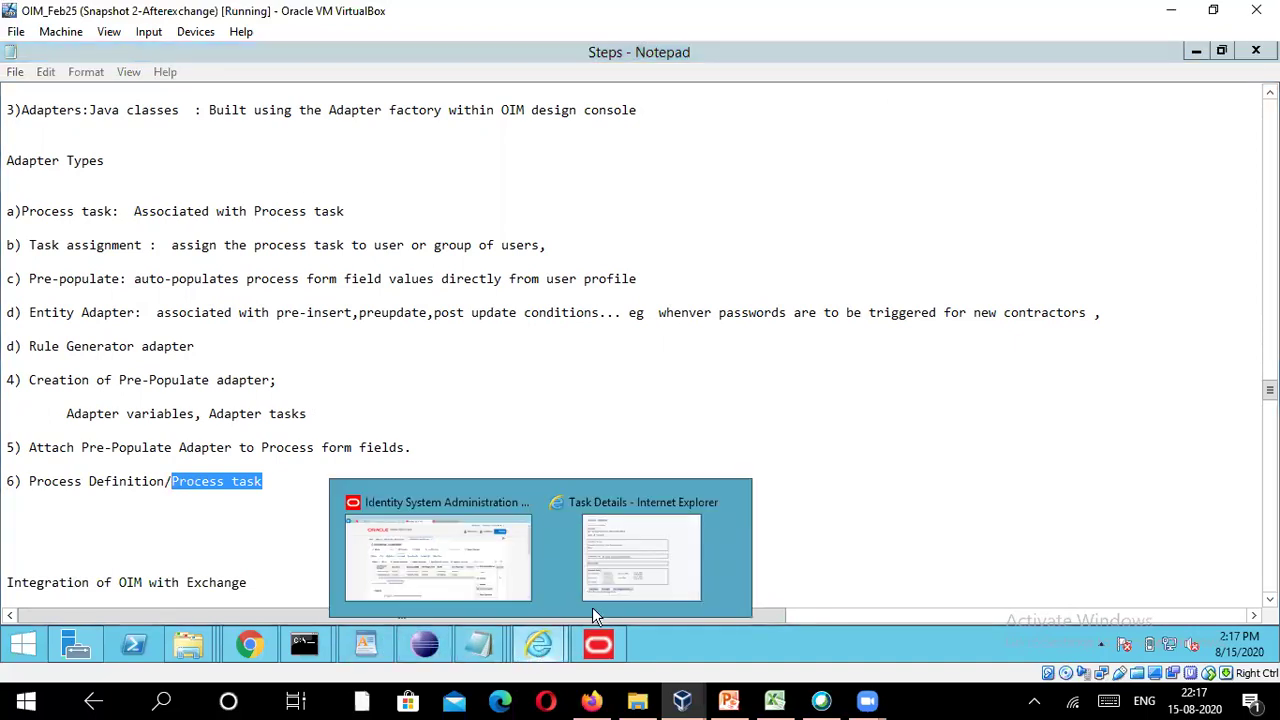
left_click(637, 560)
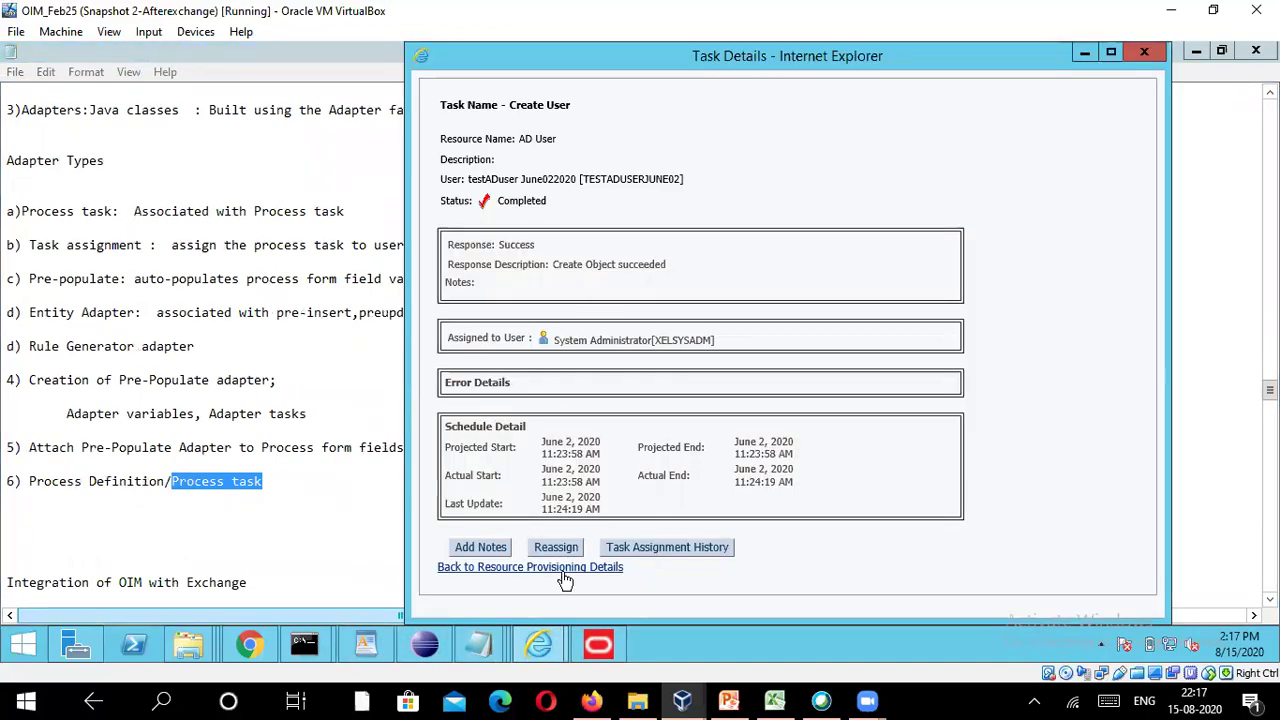
Switch between the System Administration, Task Details and Design Console windows.
mouse_move(545, 645)
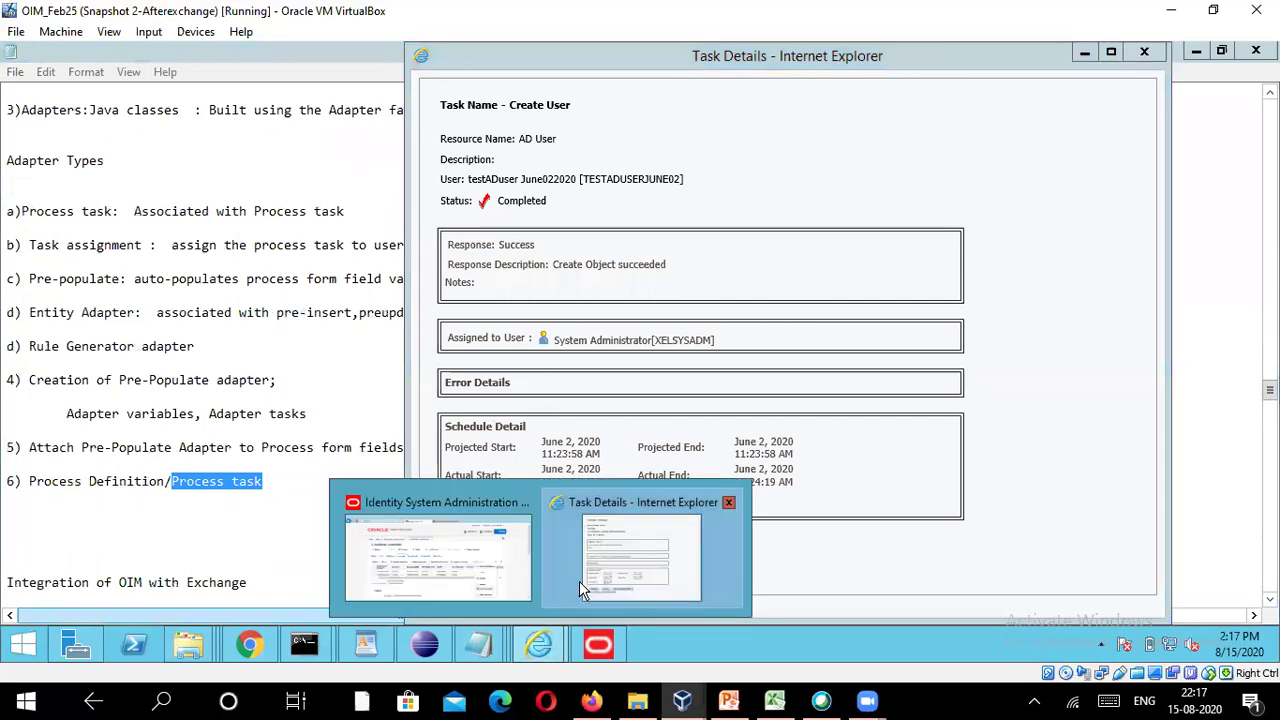
left_click(500, 557)
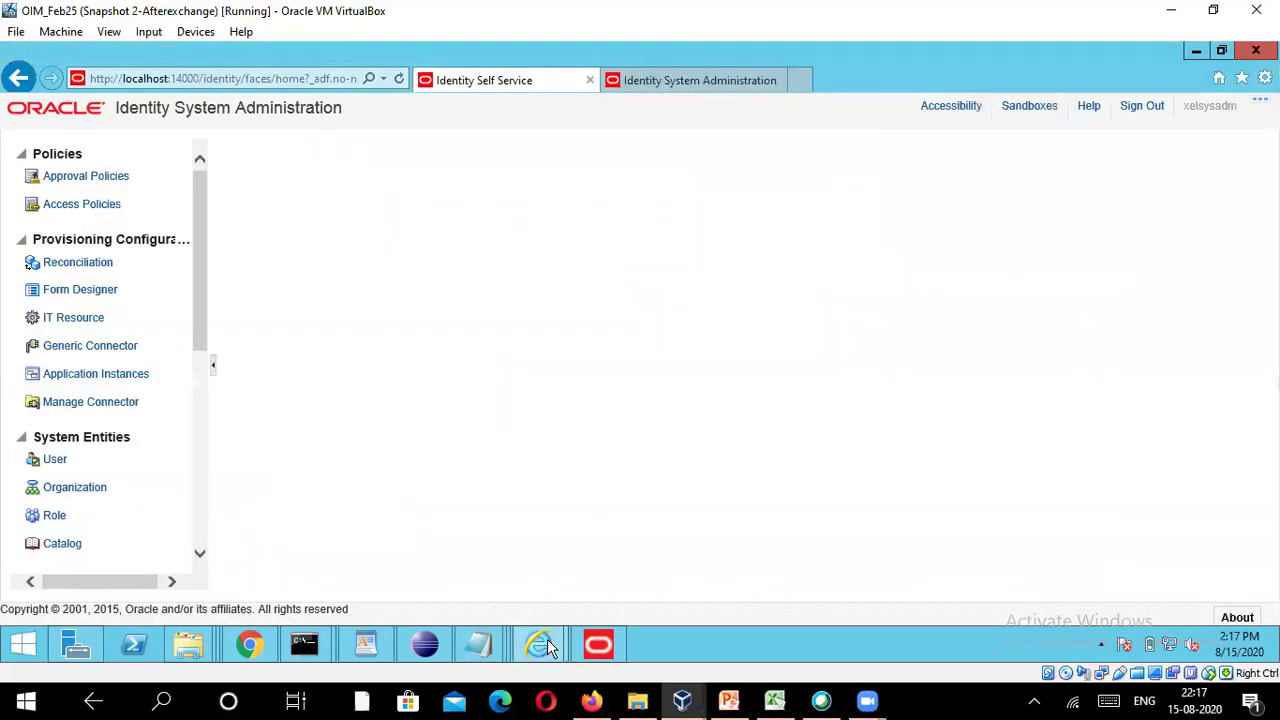
mouse_move(545, 645)
left_click(645, 580)
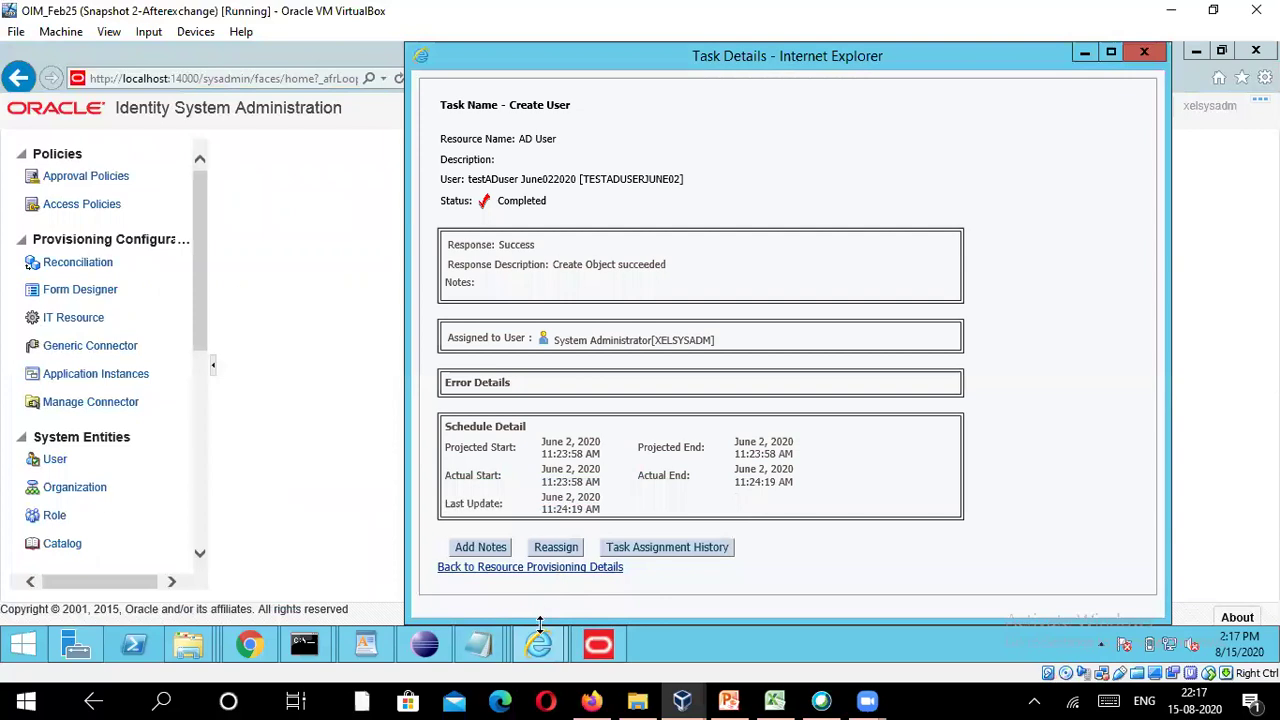
mouse_move(537, 647)
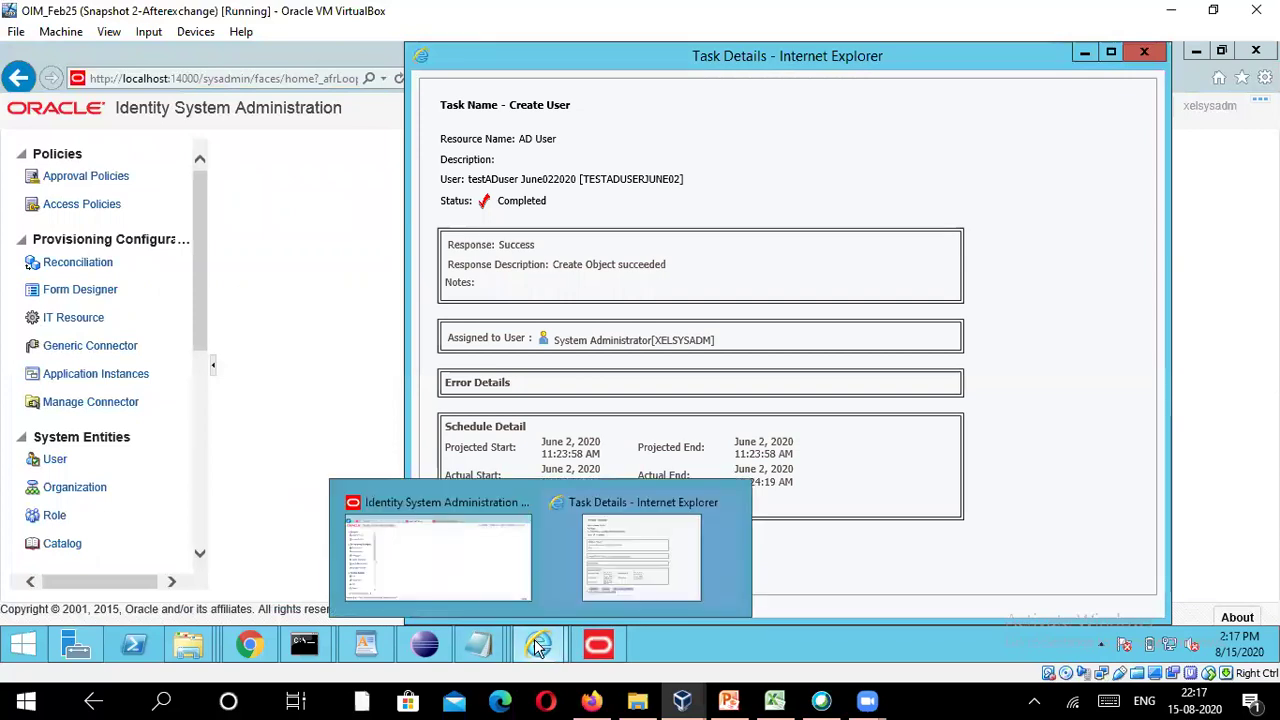
left_click(595, 638)
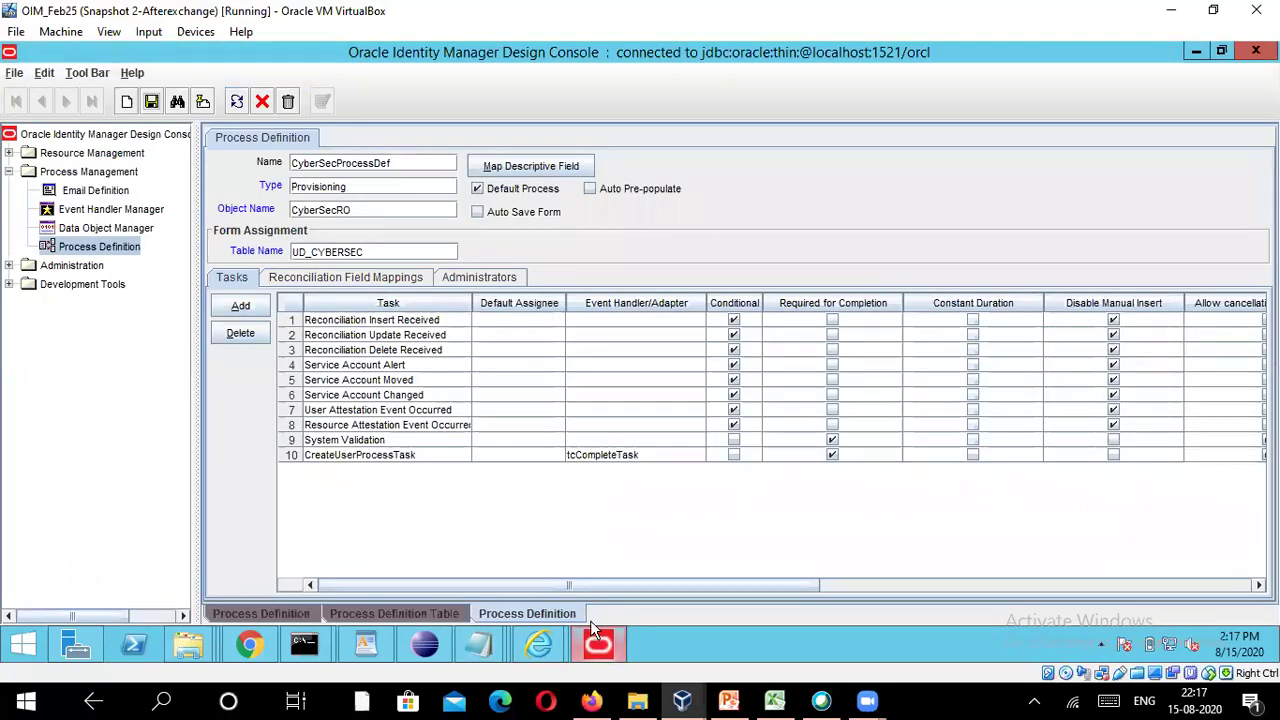
Return to the Task Details page and choose VirtualBox File > Close....
mouse_move(538, 648)
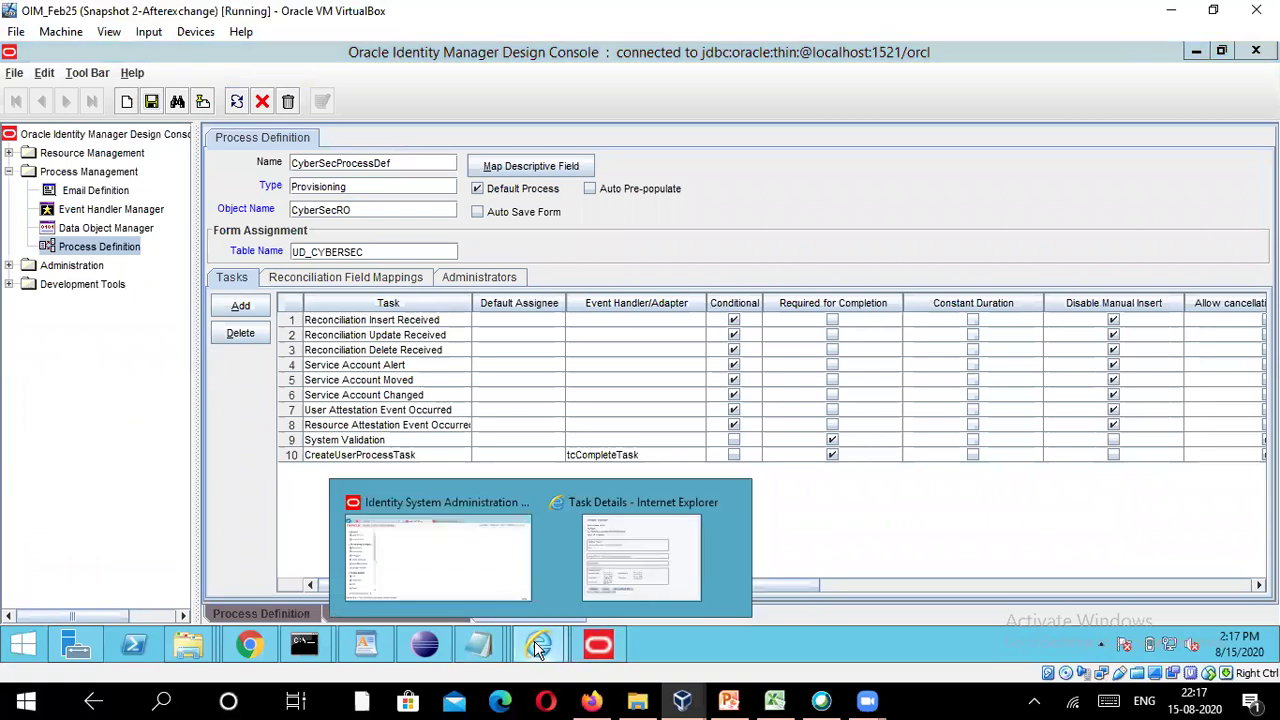
left_click(647, 570)
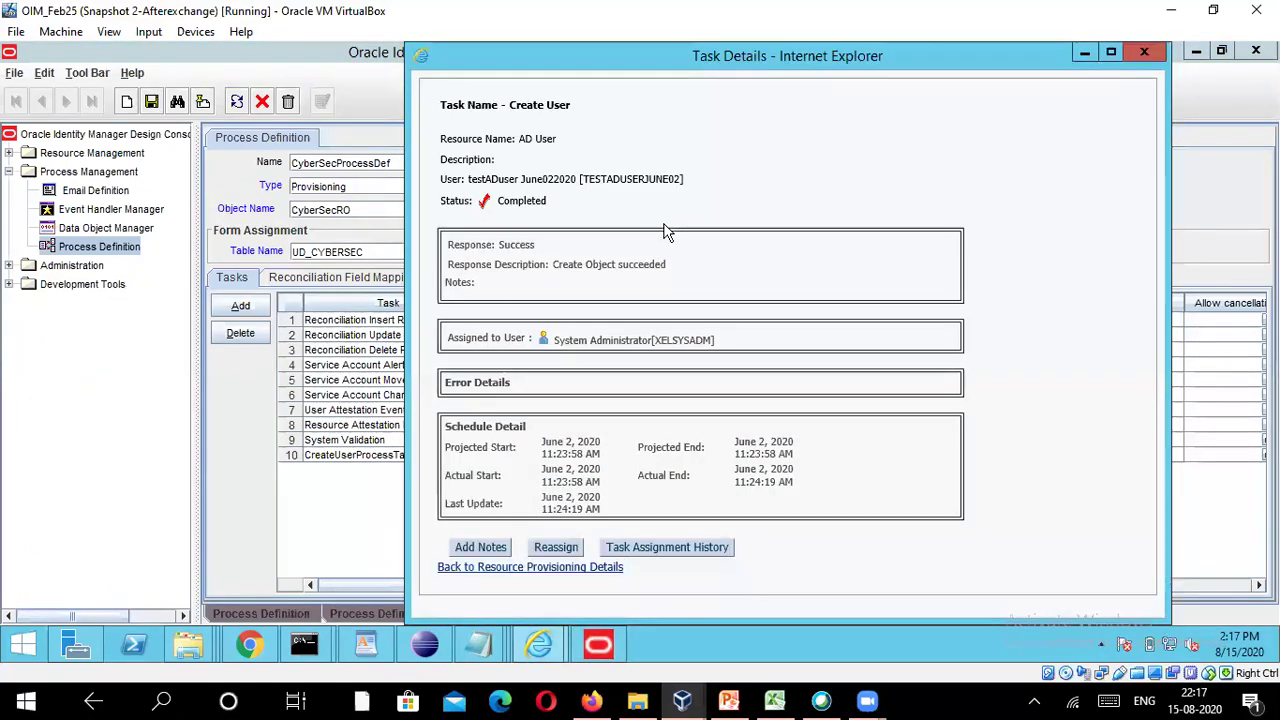
left_click(15, 35)
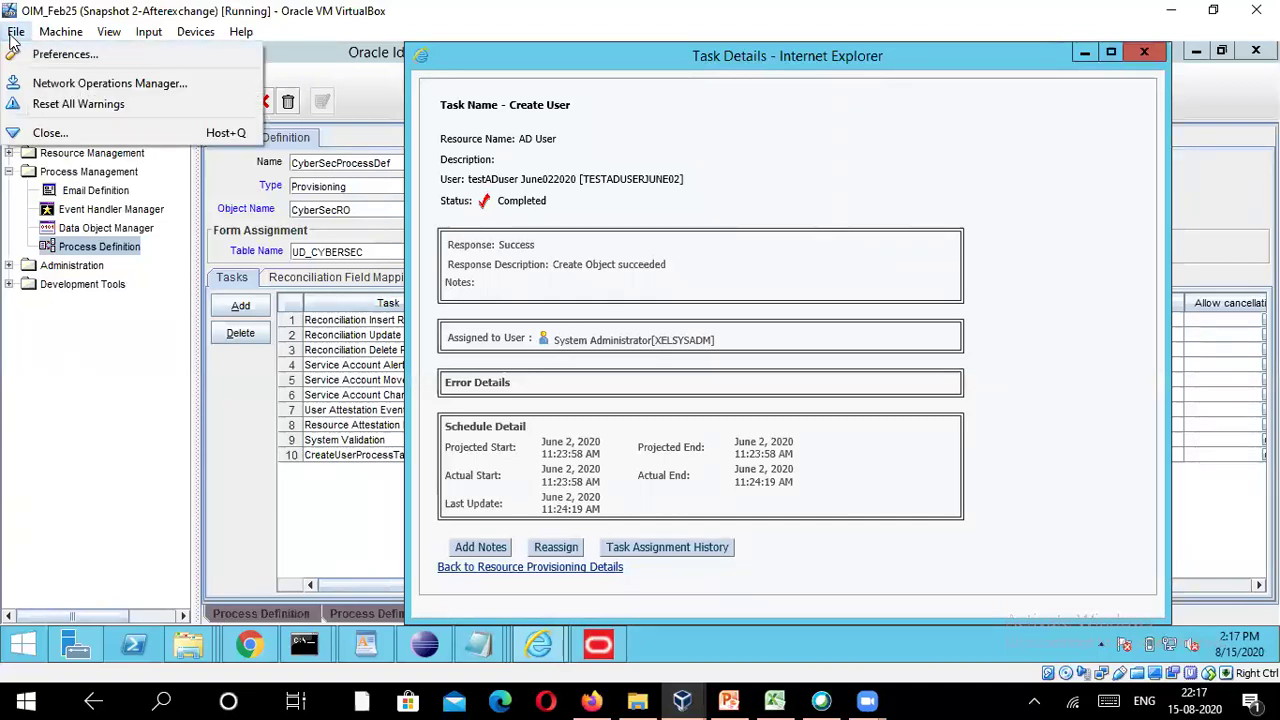
left_click(50, 133)
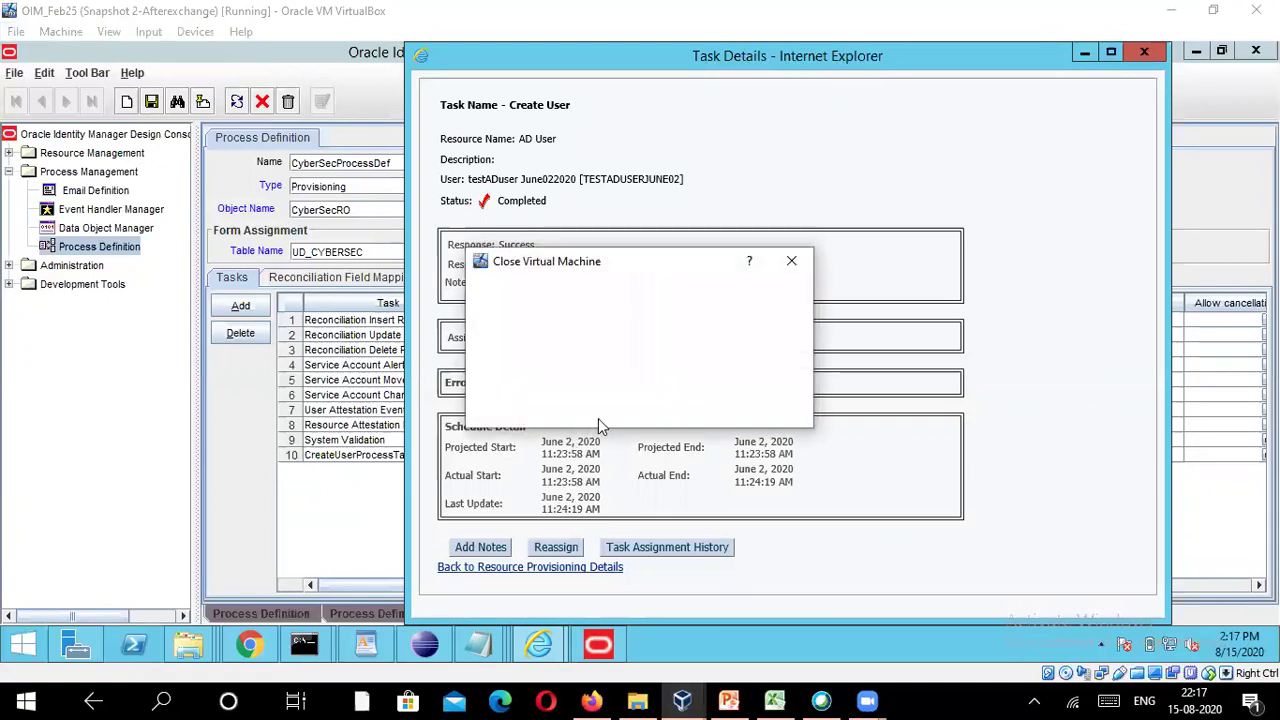